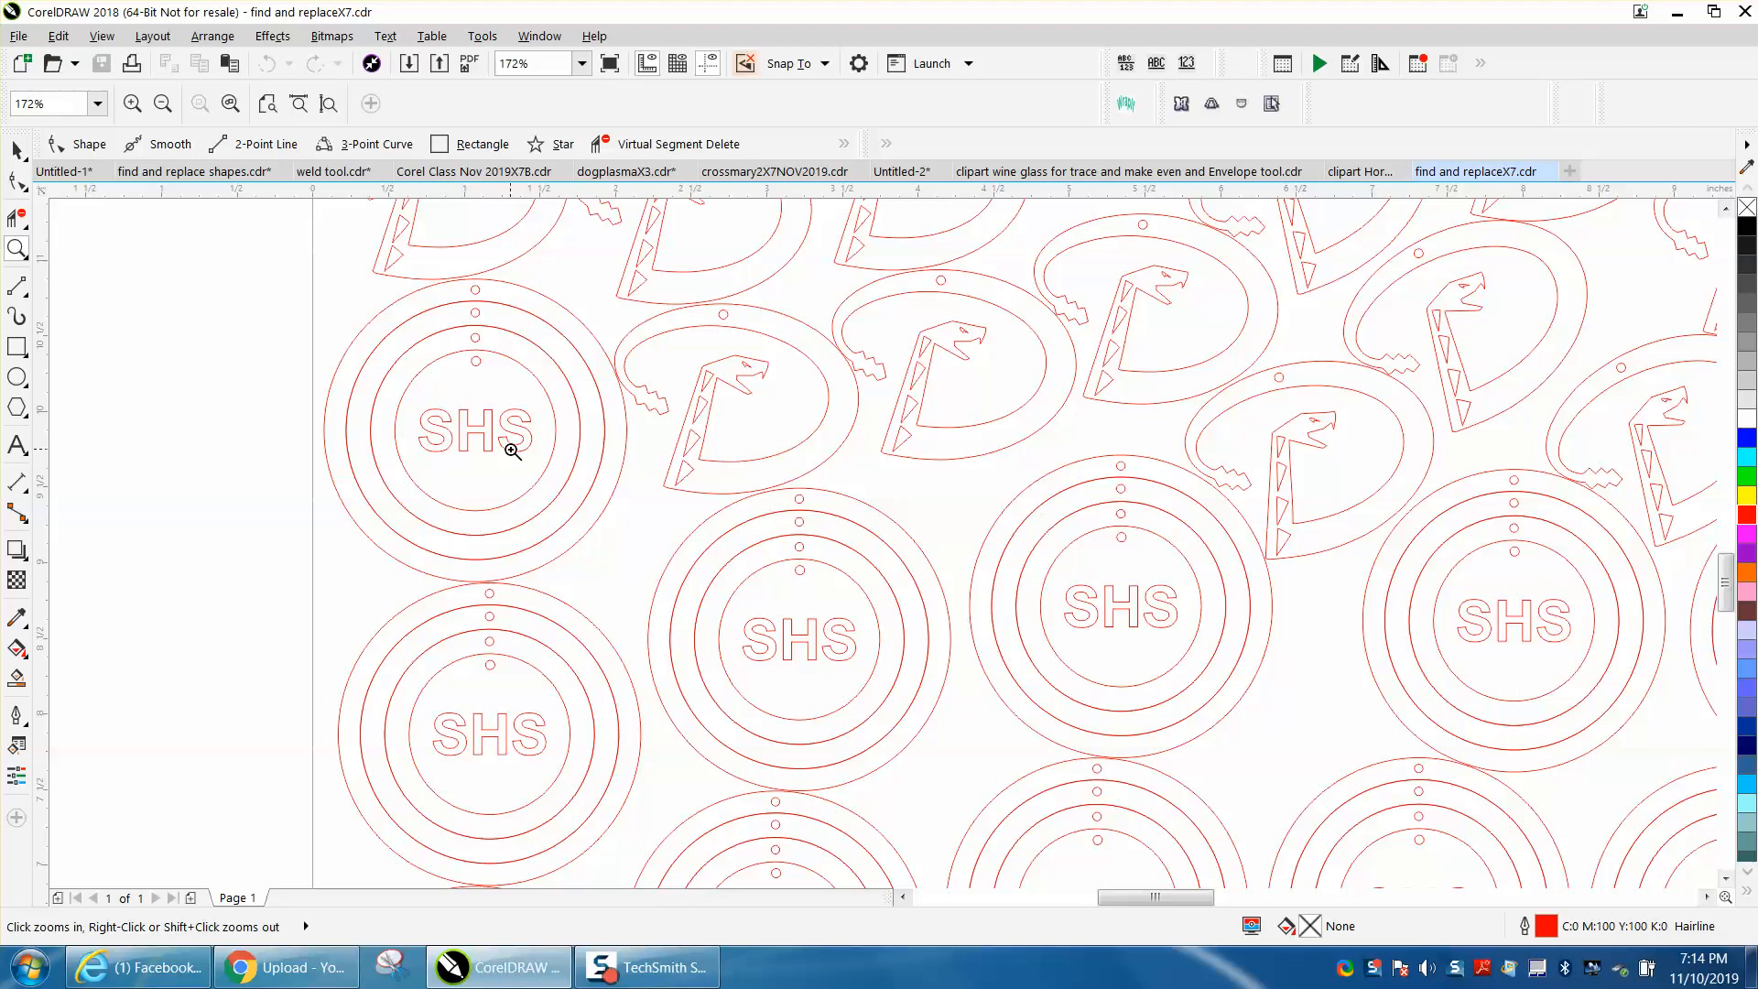
Step: Examine the object information for the SHS lettering and the ring curves on several of the round tags
left_click(19, 149)
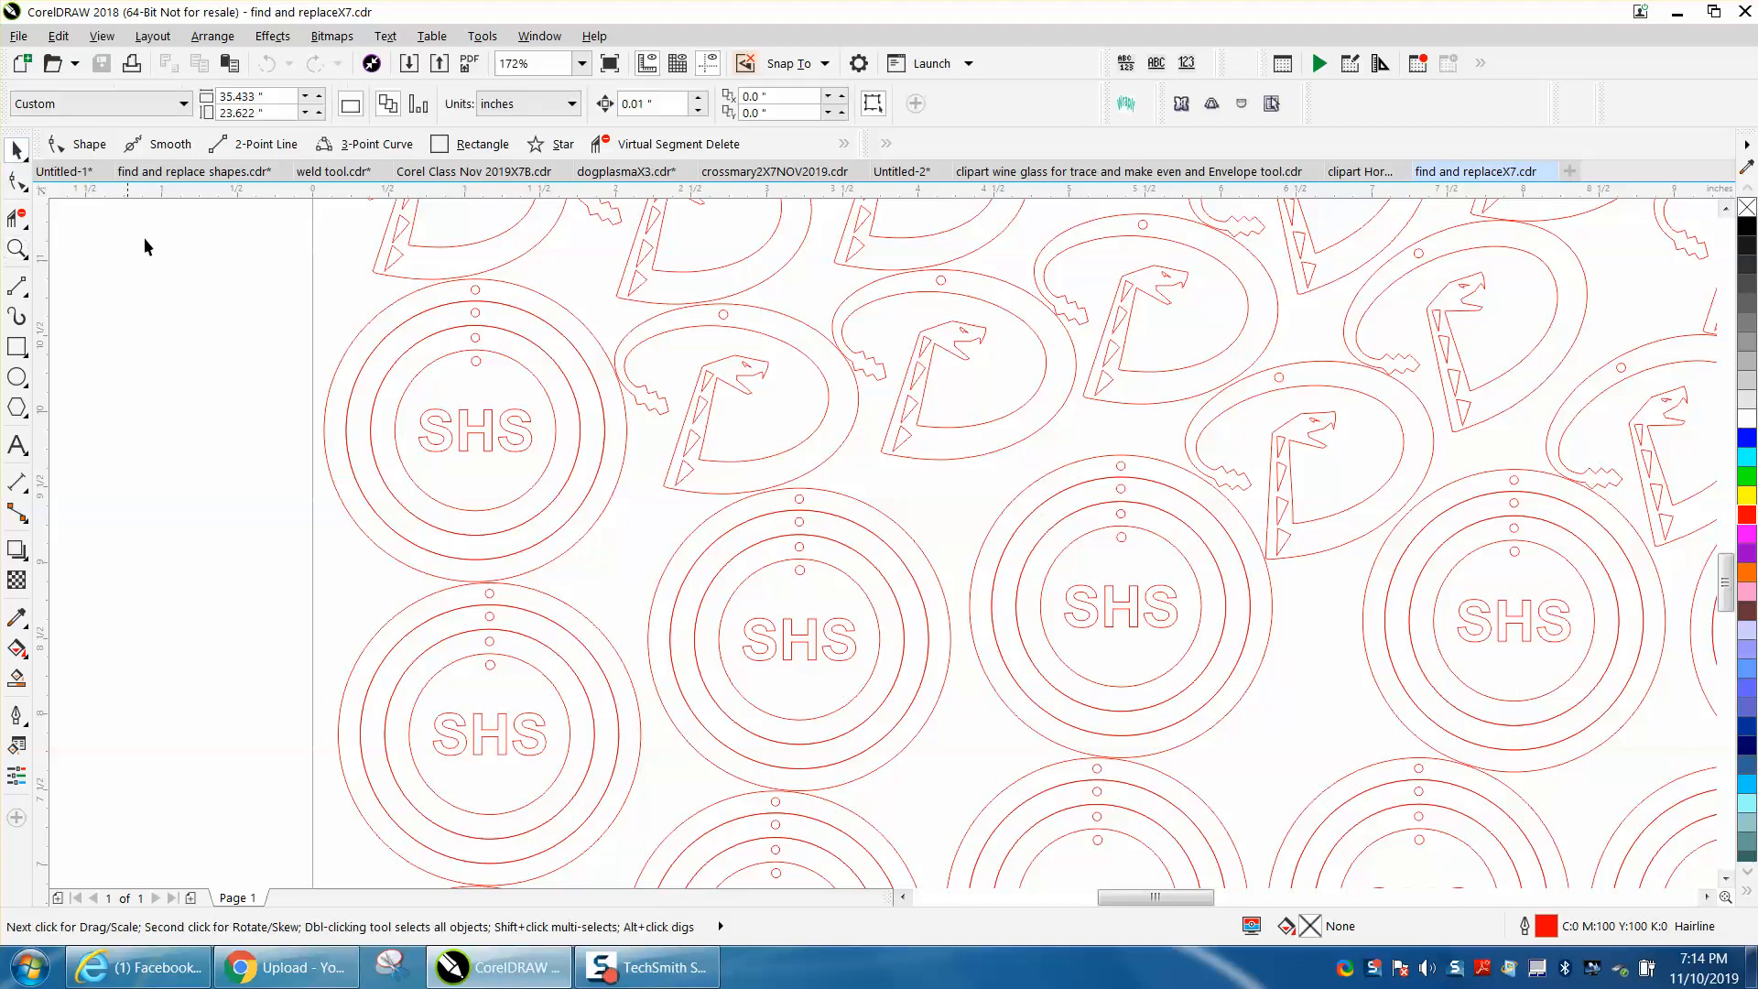
left_click(464, 440)
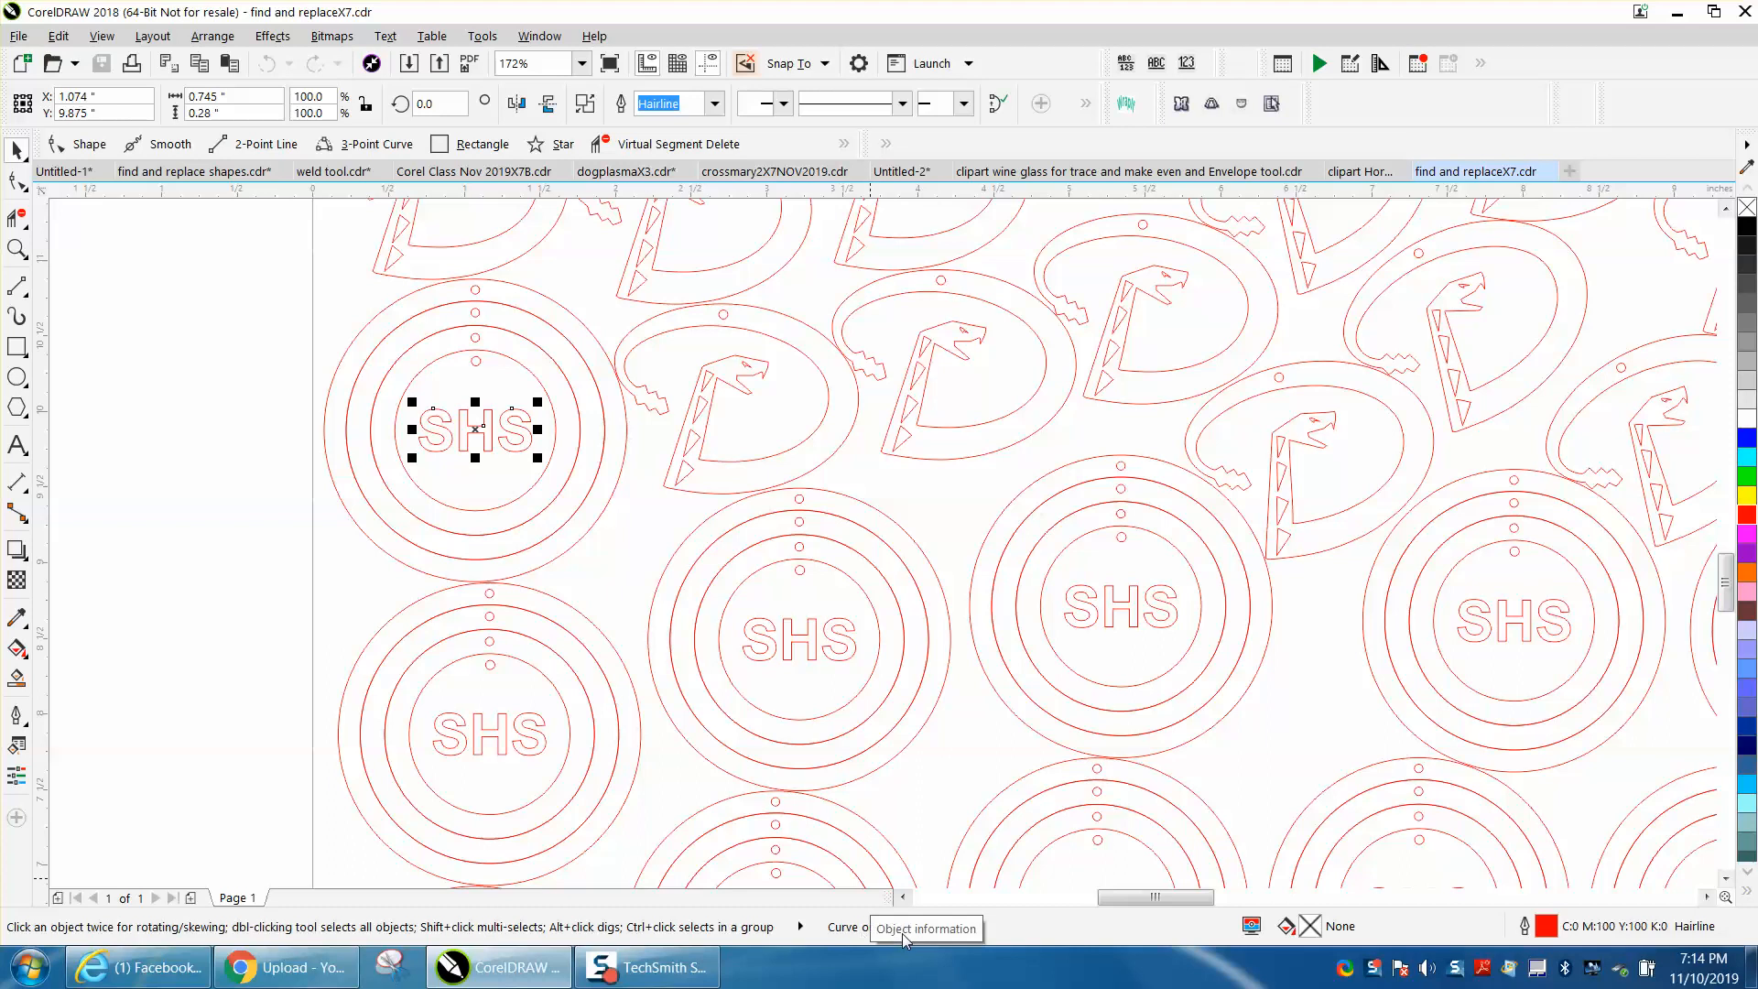
left_click(542, 679)
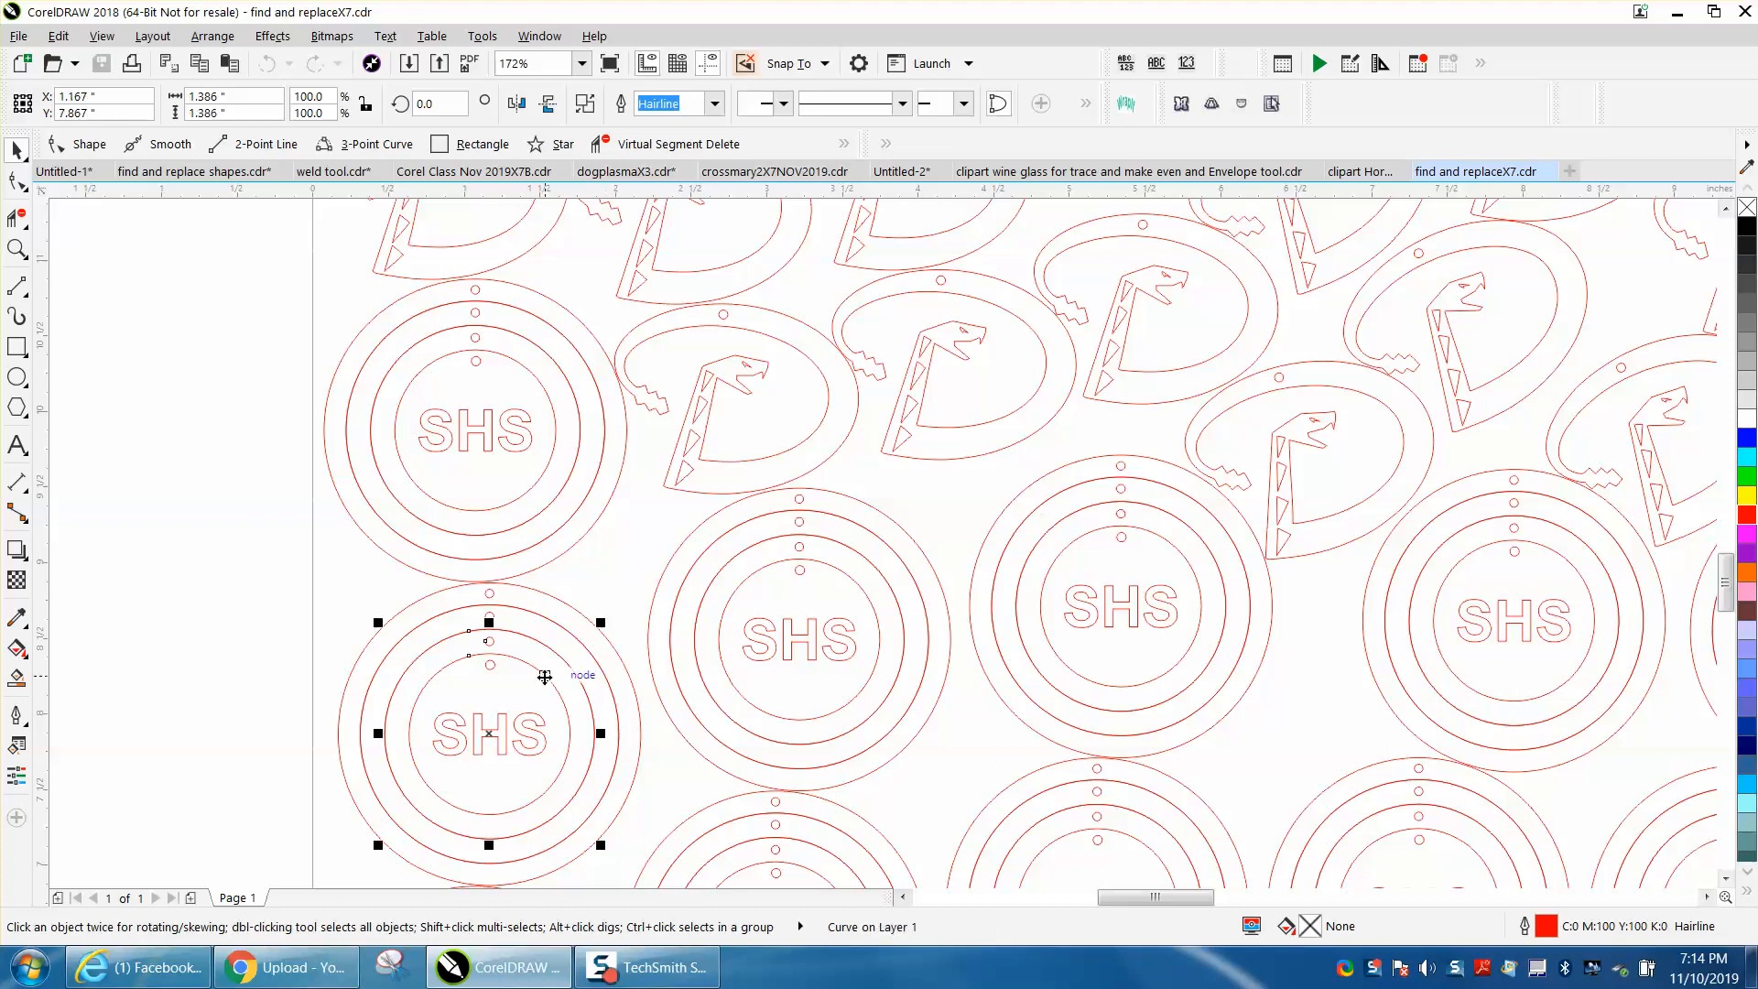
left_click(725, 666)
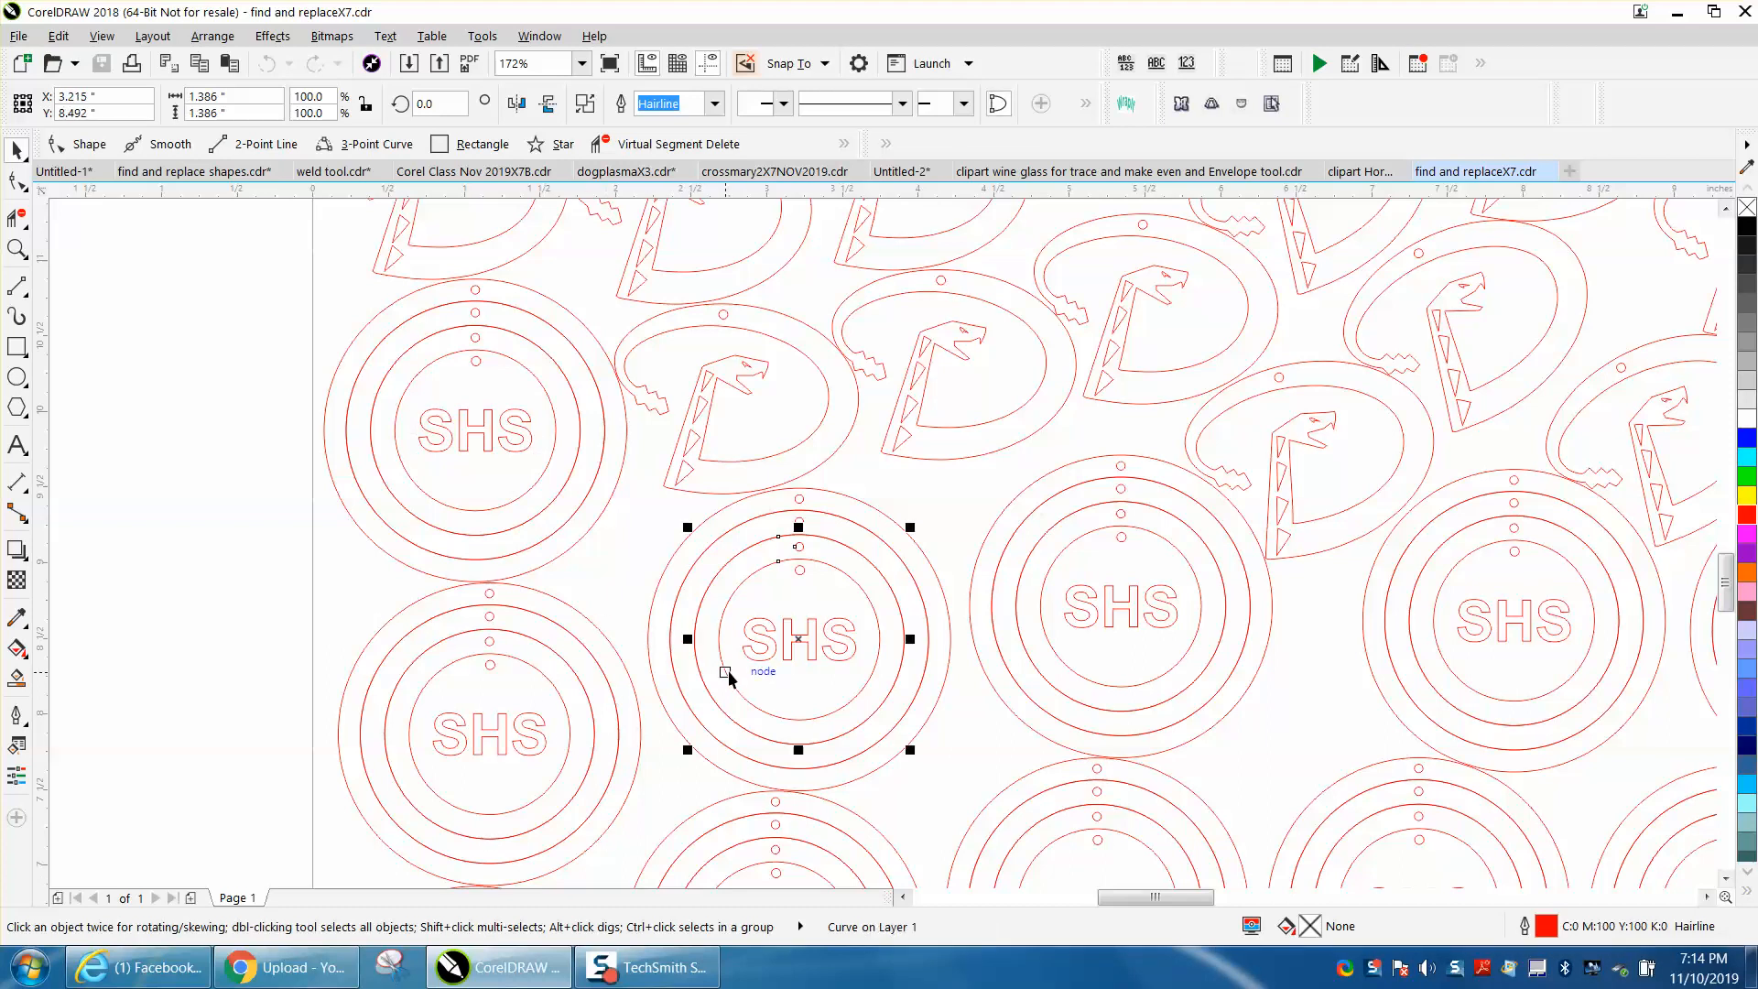
scroll(728, 670, "down", 2)
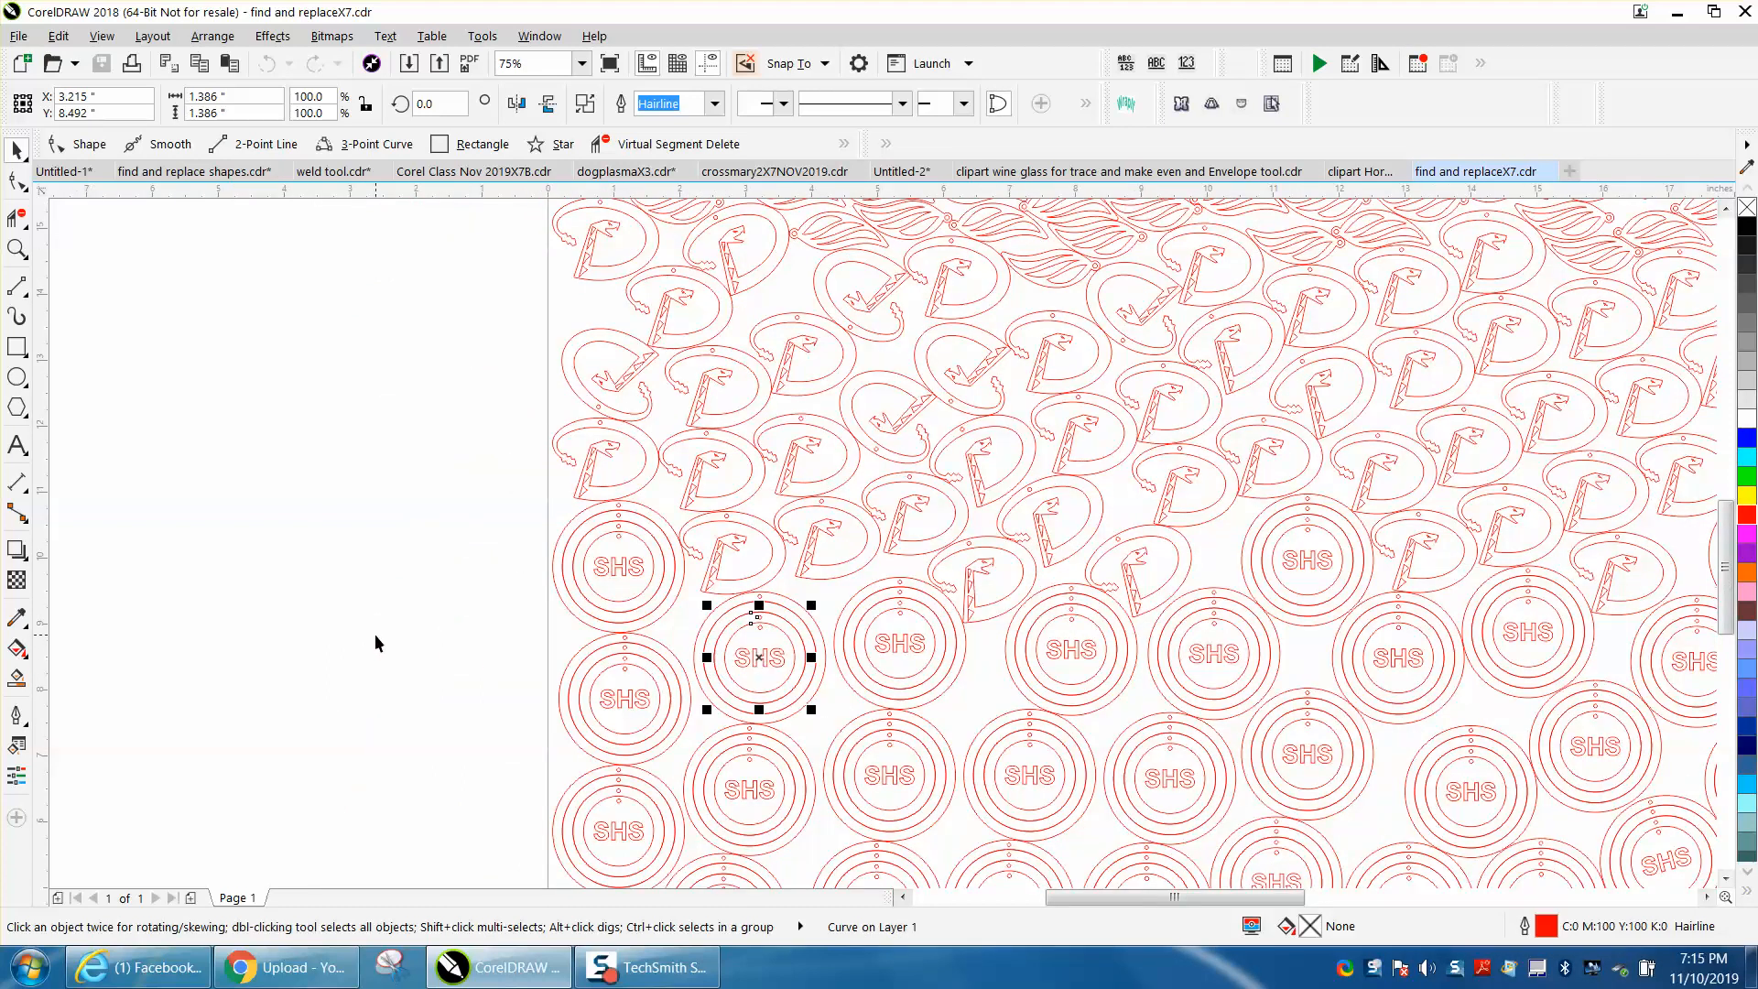
scroll(364, 630, "down", 2)
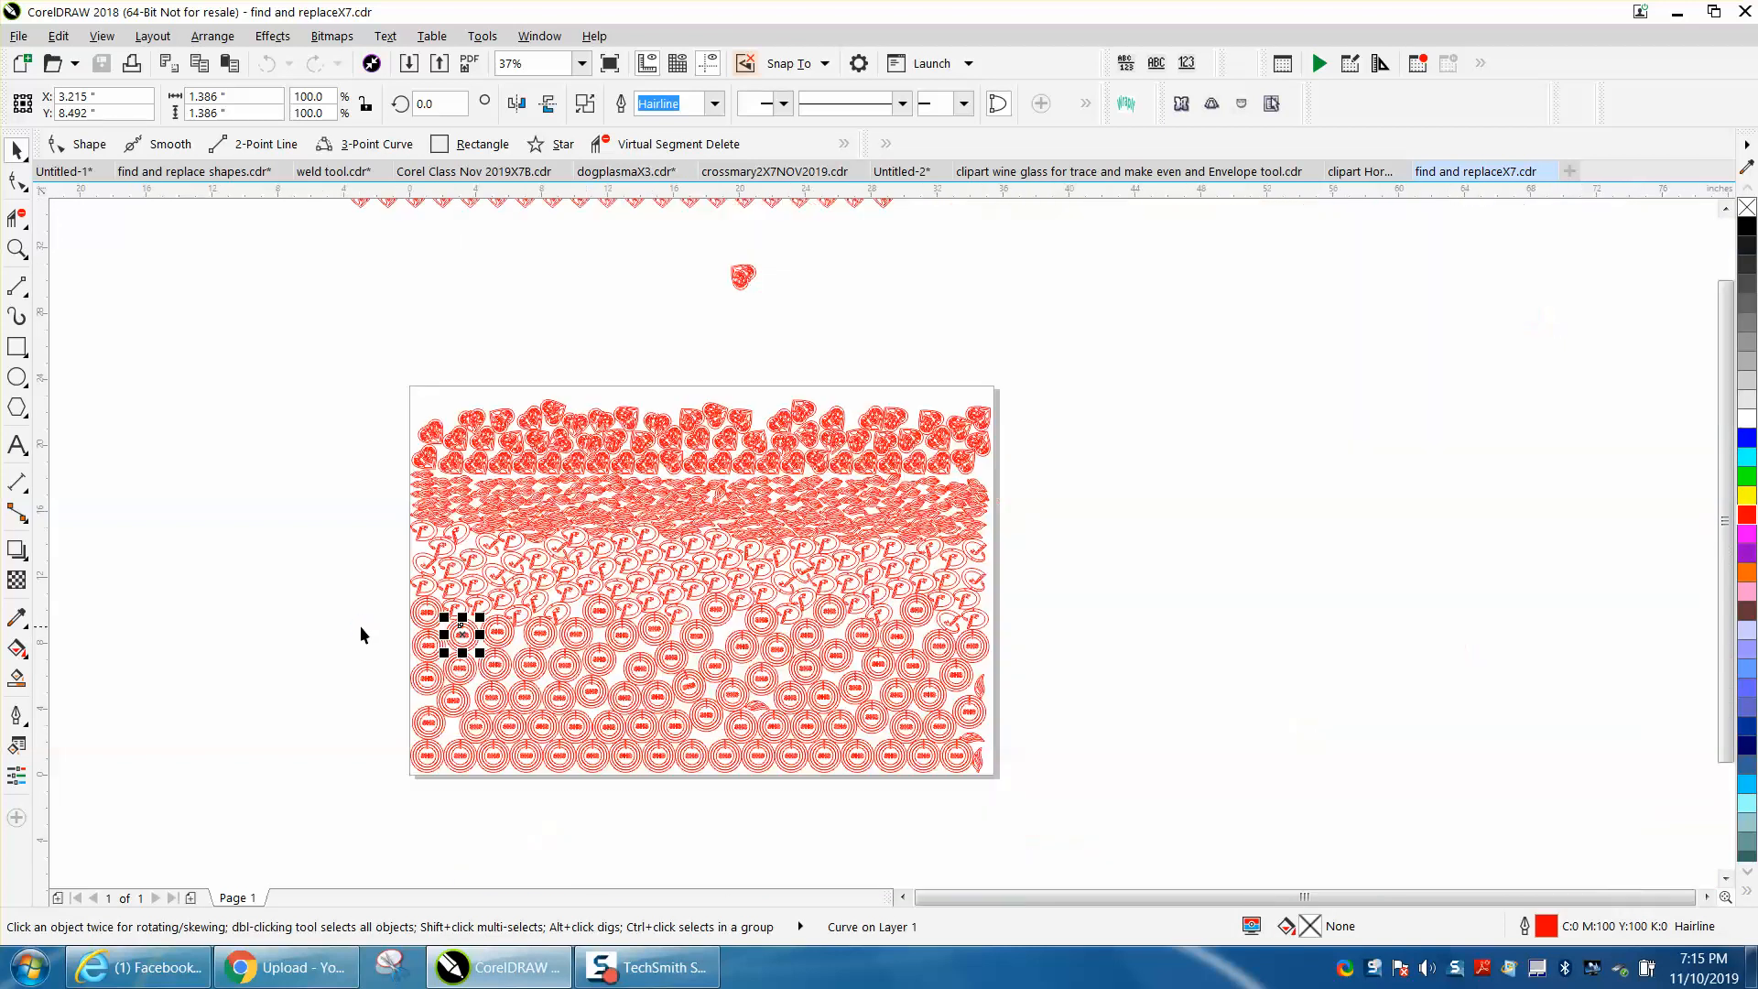
Step: Select the SHS lettering in the bottom row of round tags and give it a black outline
left_click(16, 248)
left_click_drag(395, 588, 1089, 817)
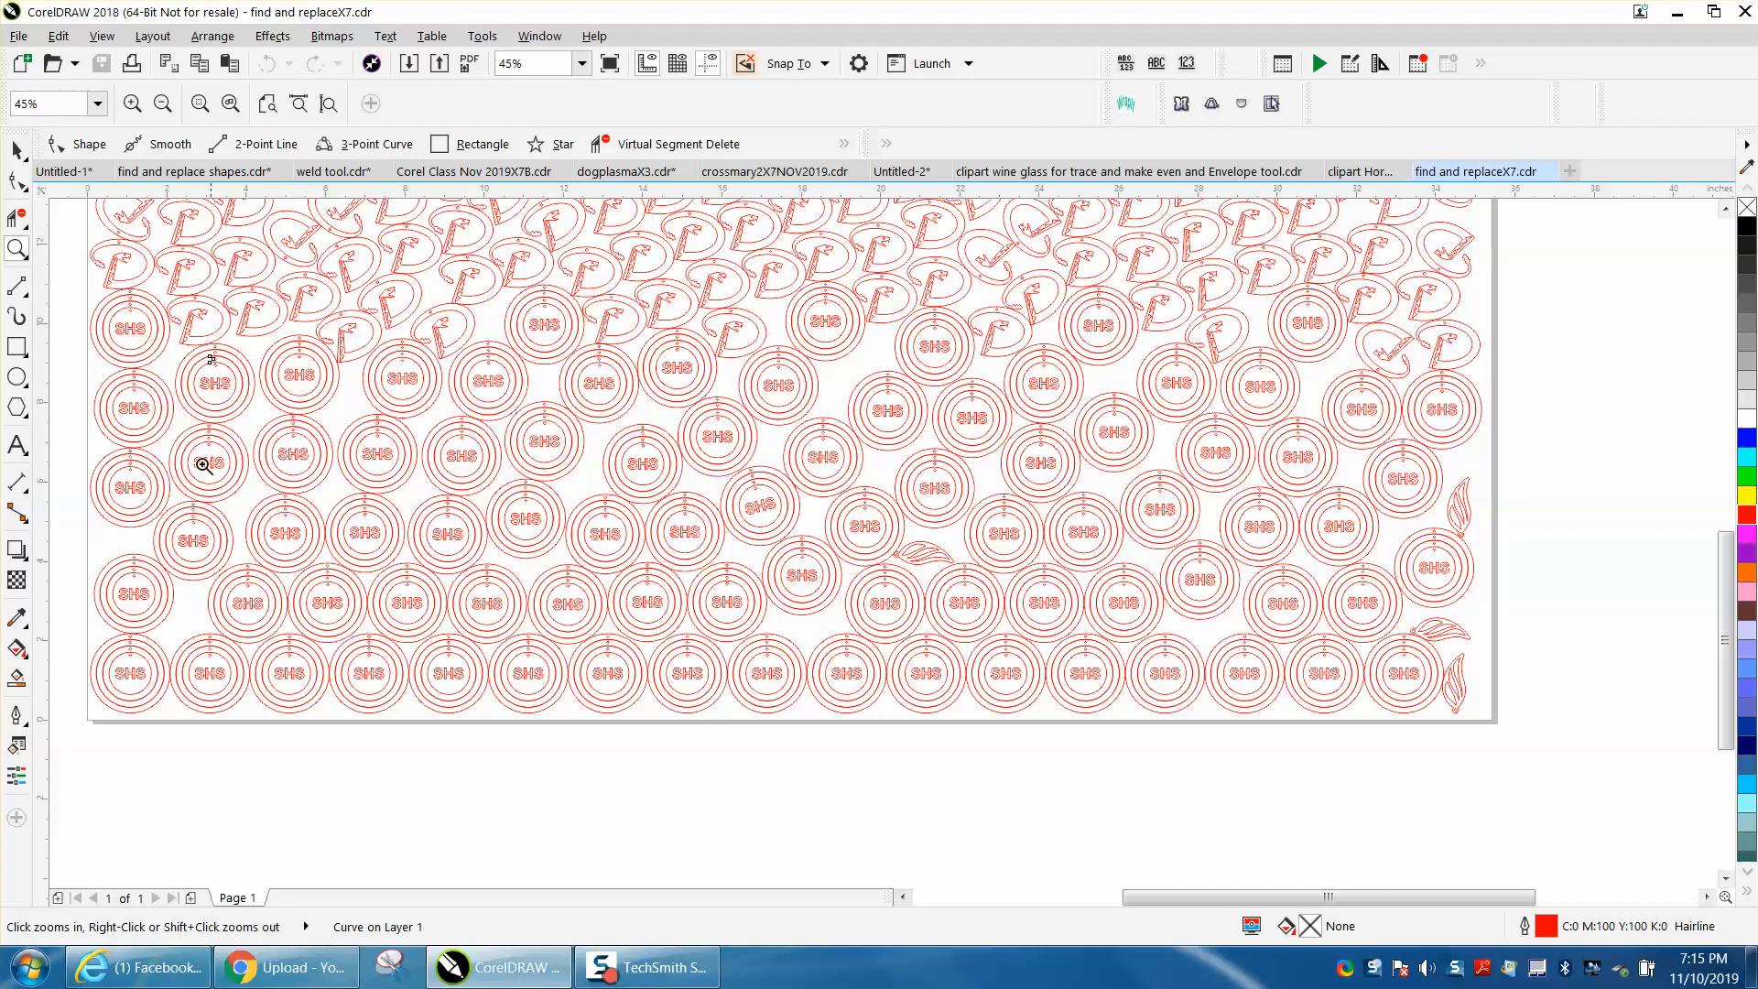
left_click(16, 154)
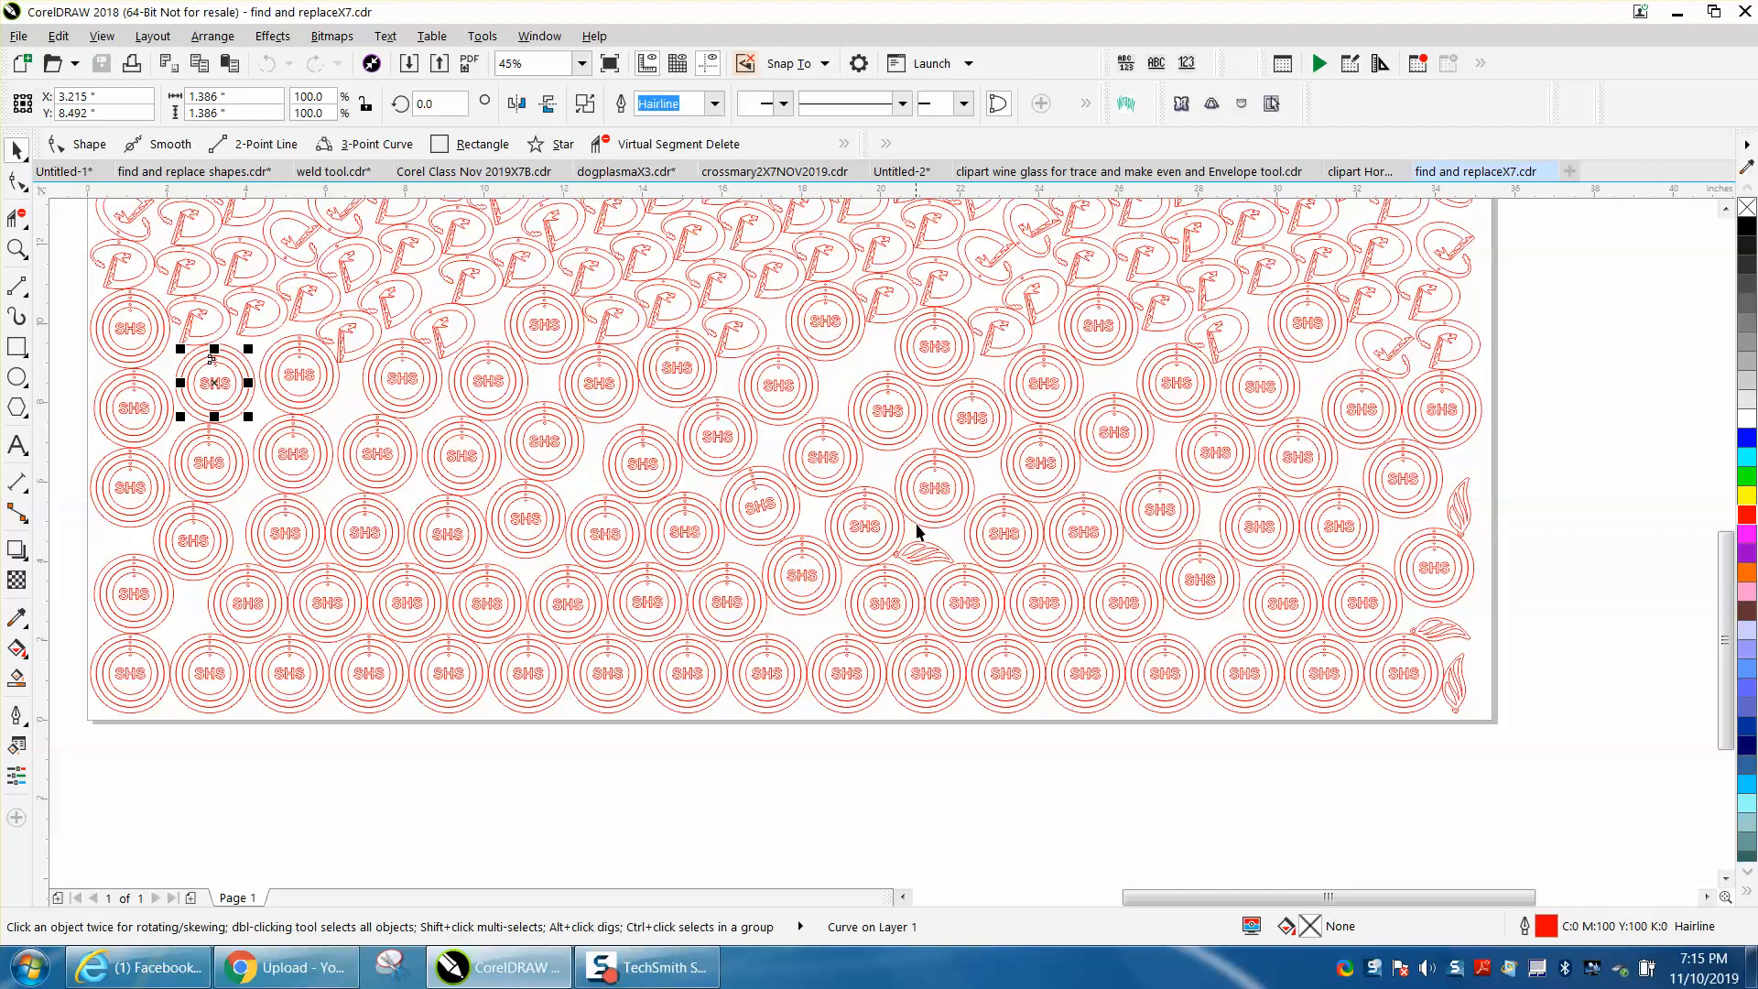
scroll(915, 525, "down", 2)
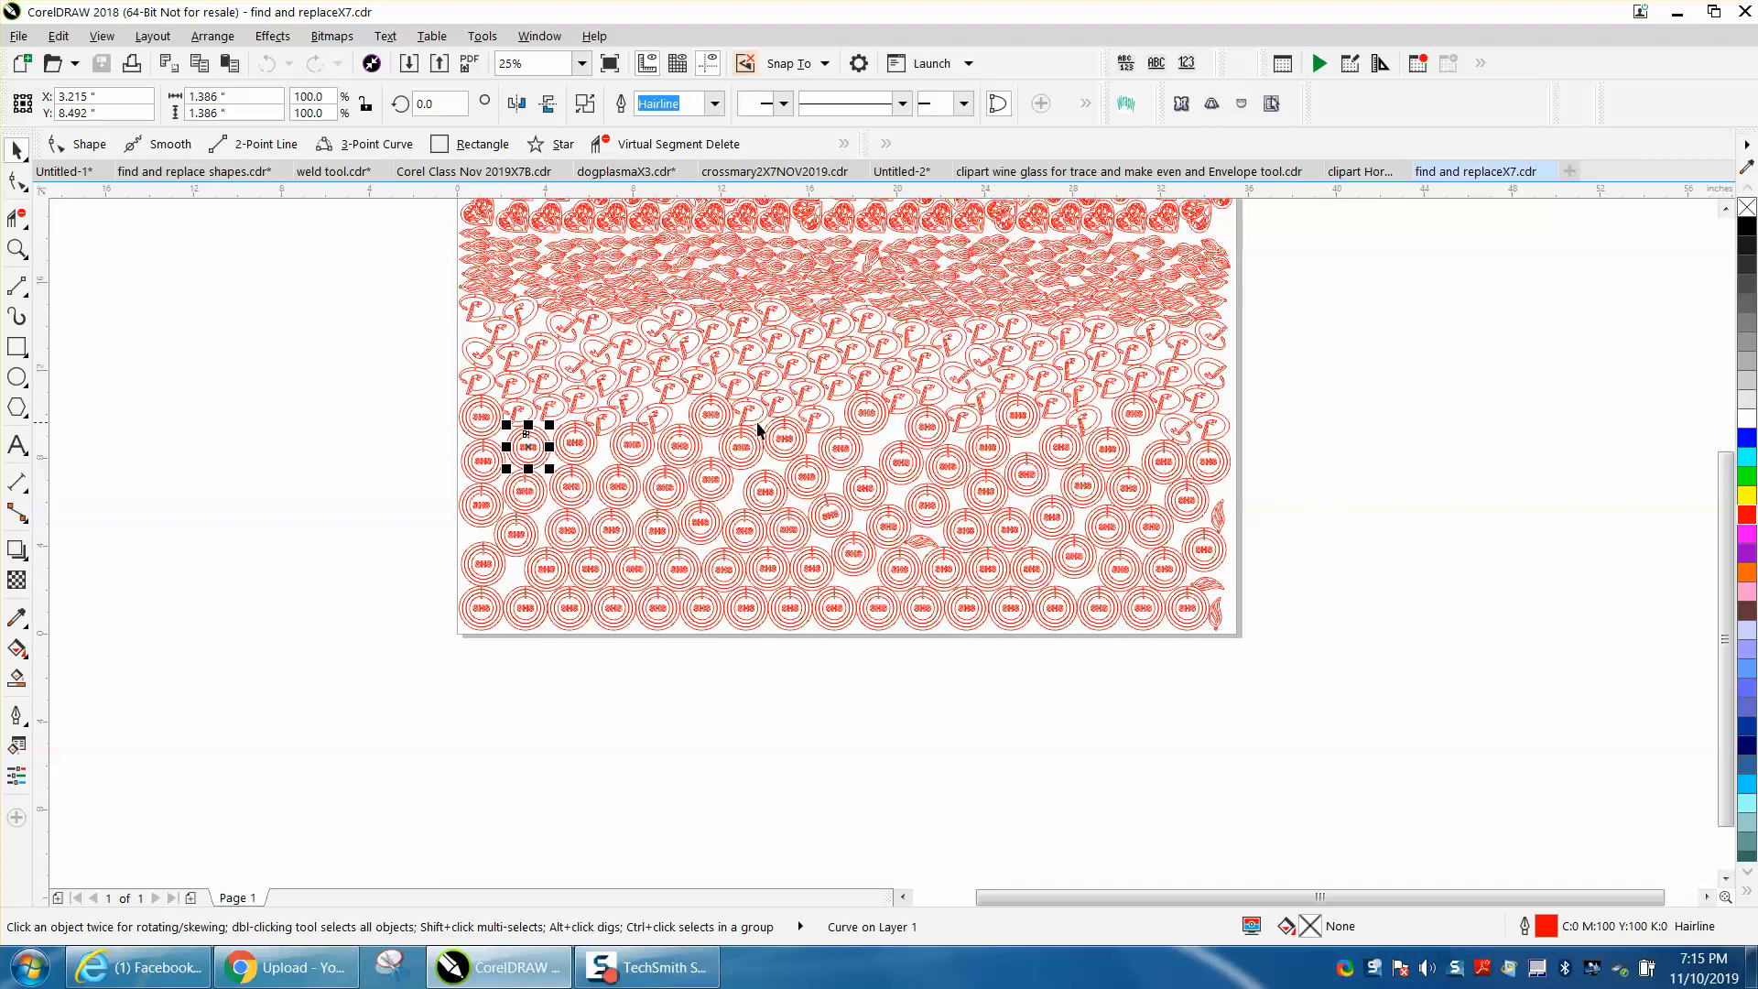
left_click(16, 249)
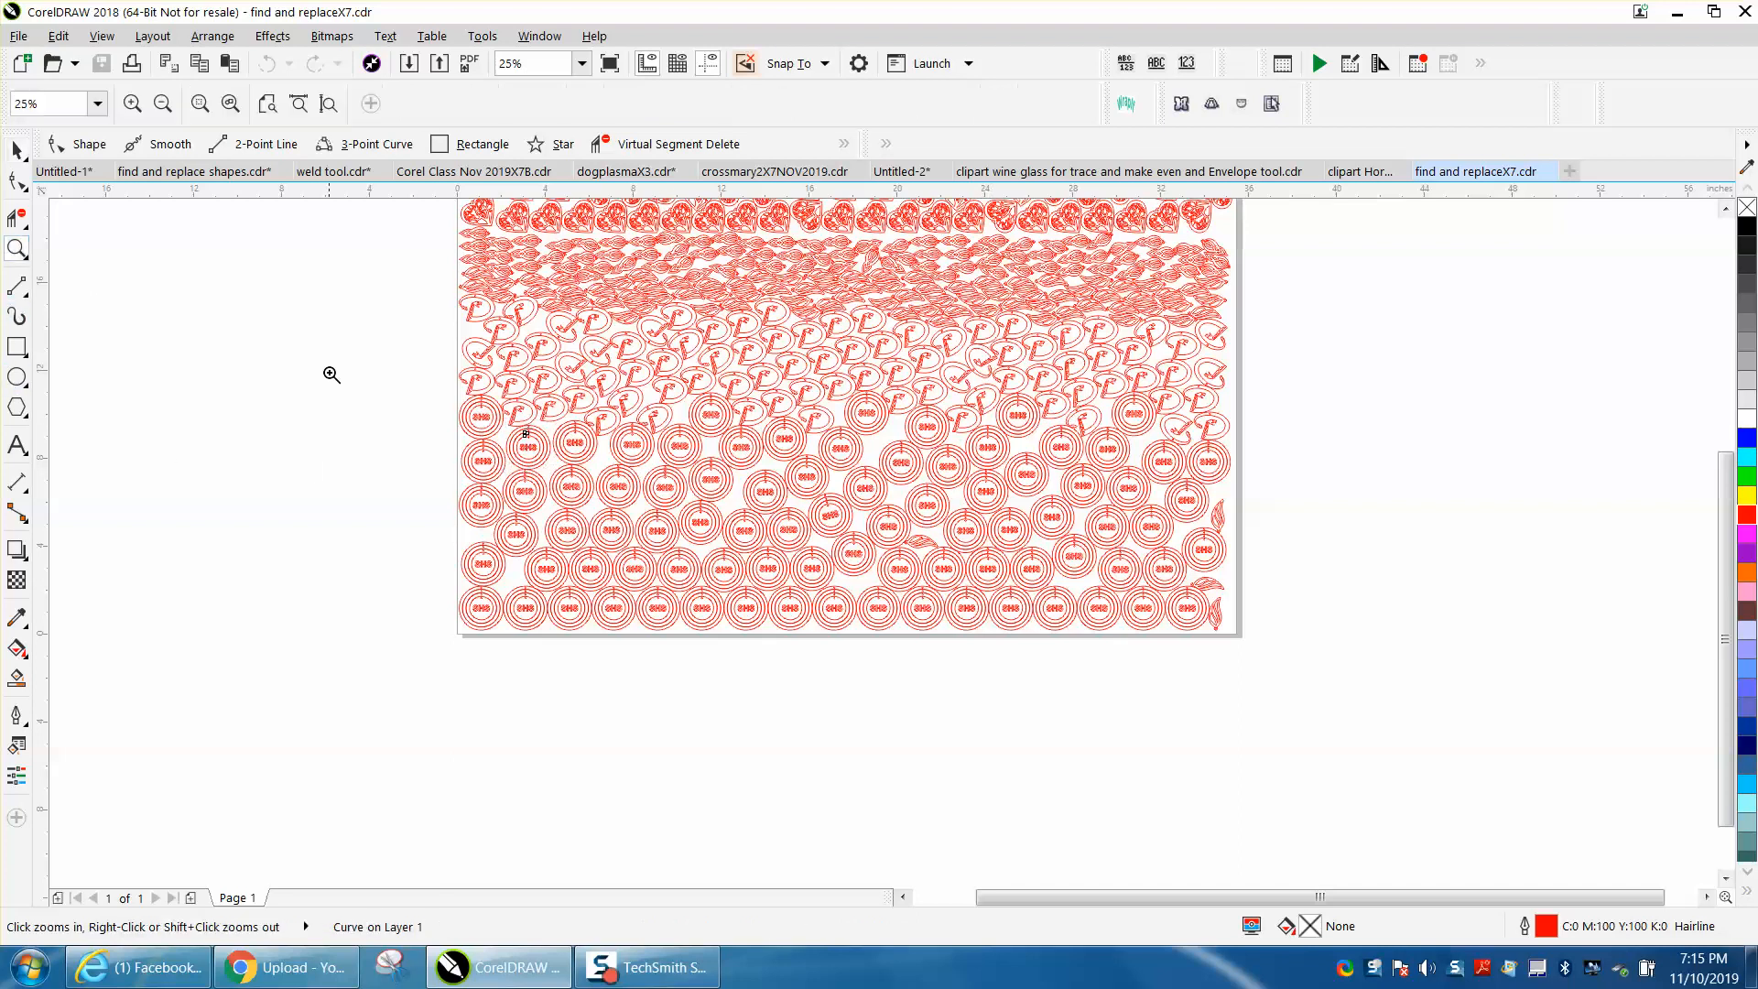
left_click_drag(404, 409, 1420, 677)
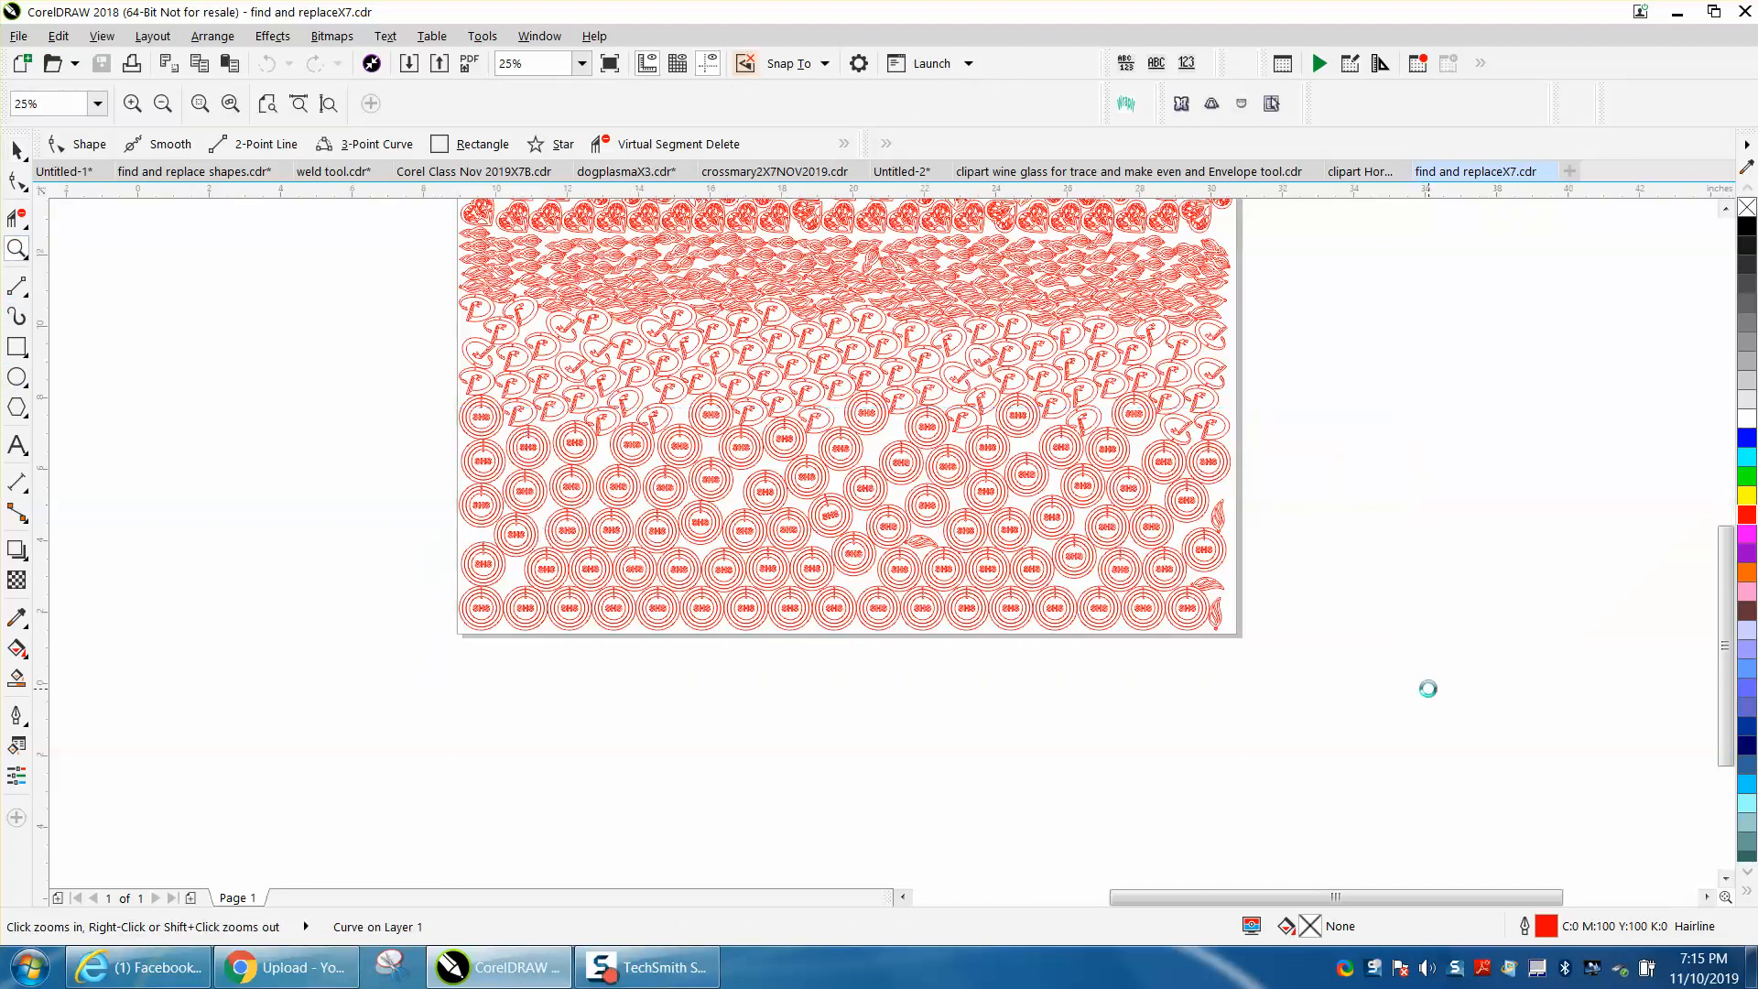
left_click(16, 151)
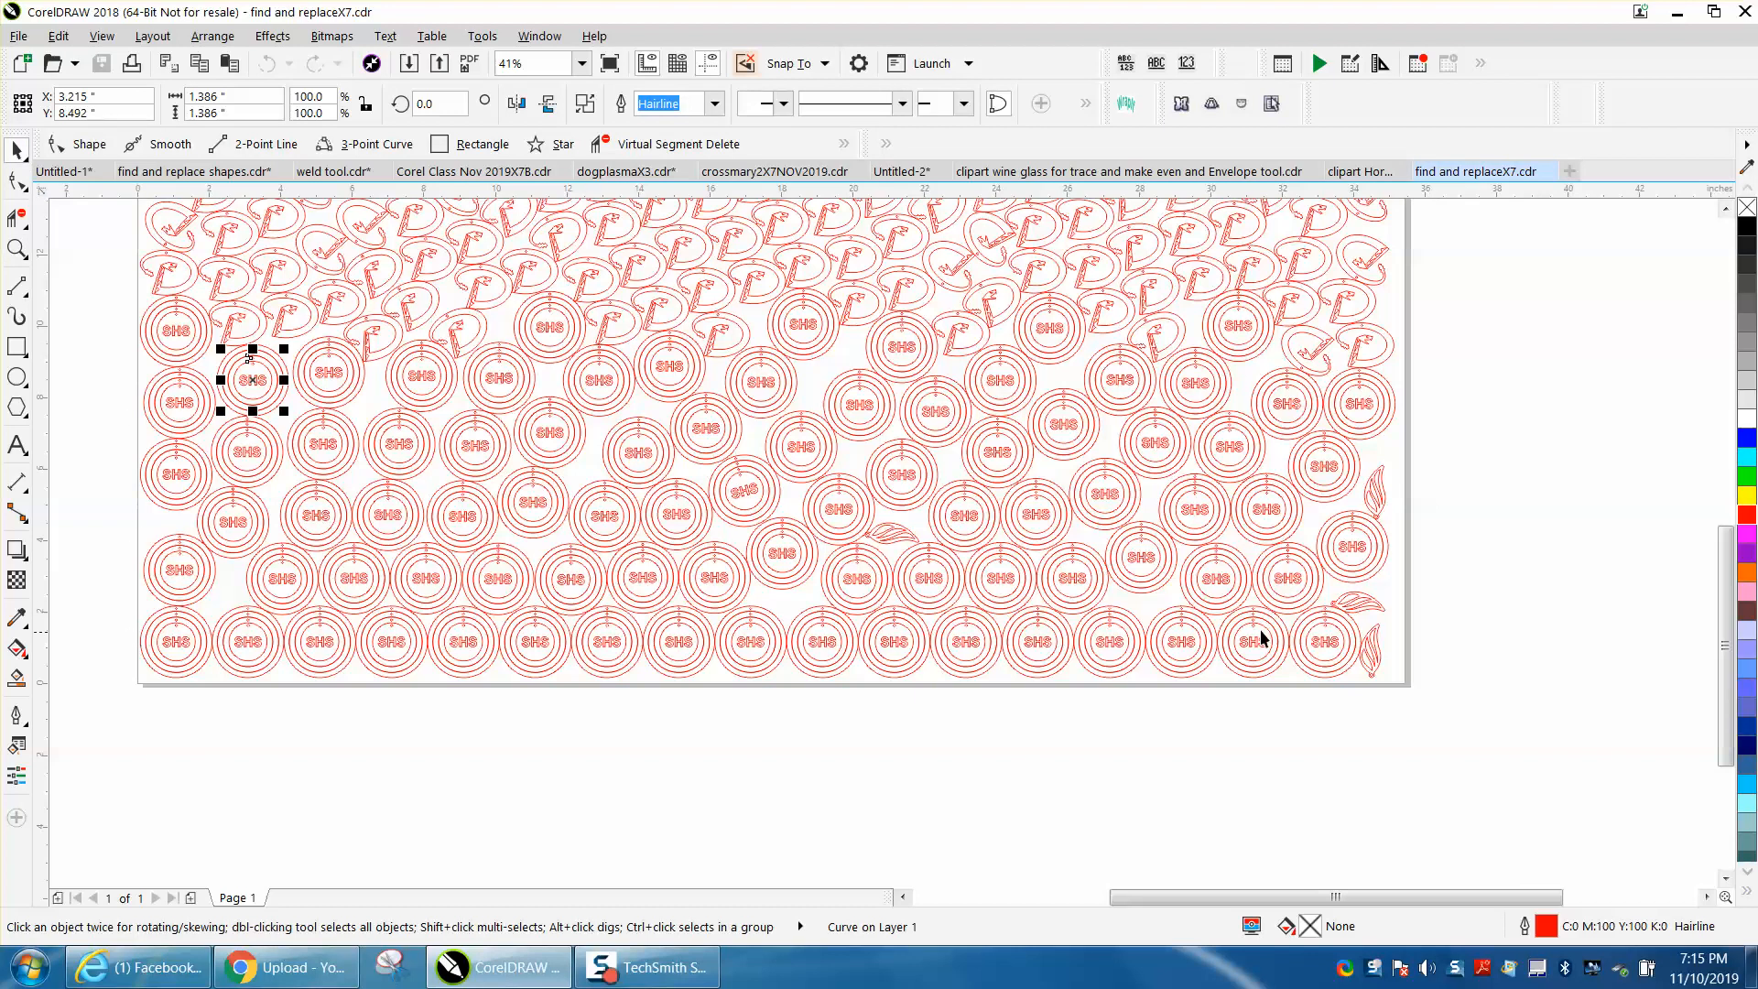
left_click_drag(125, 634, 1398, 648)
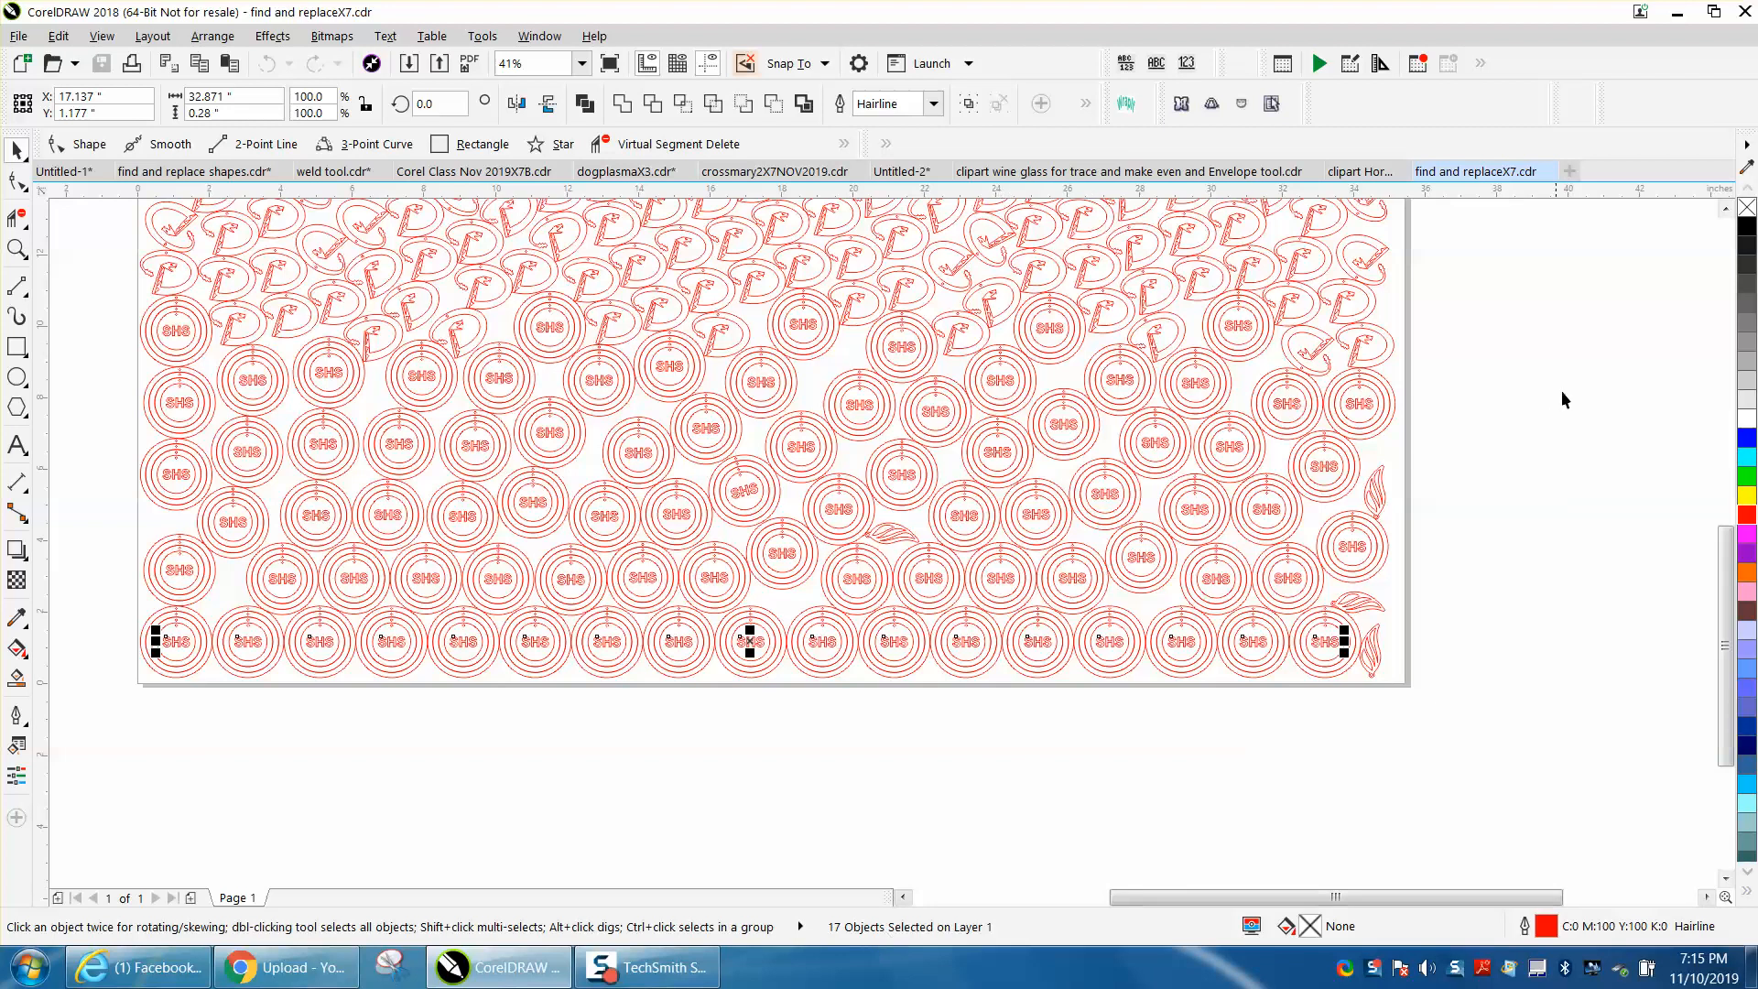
right_click(1742, 229)
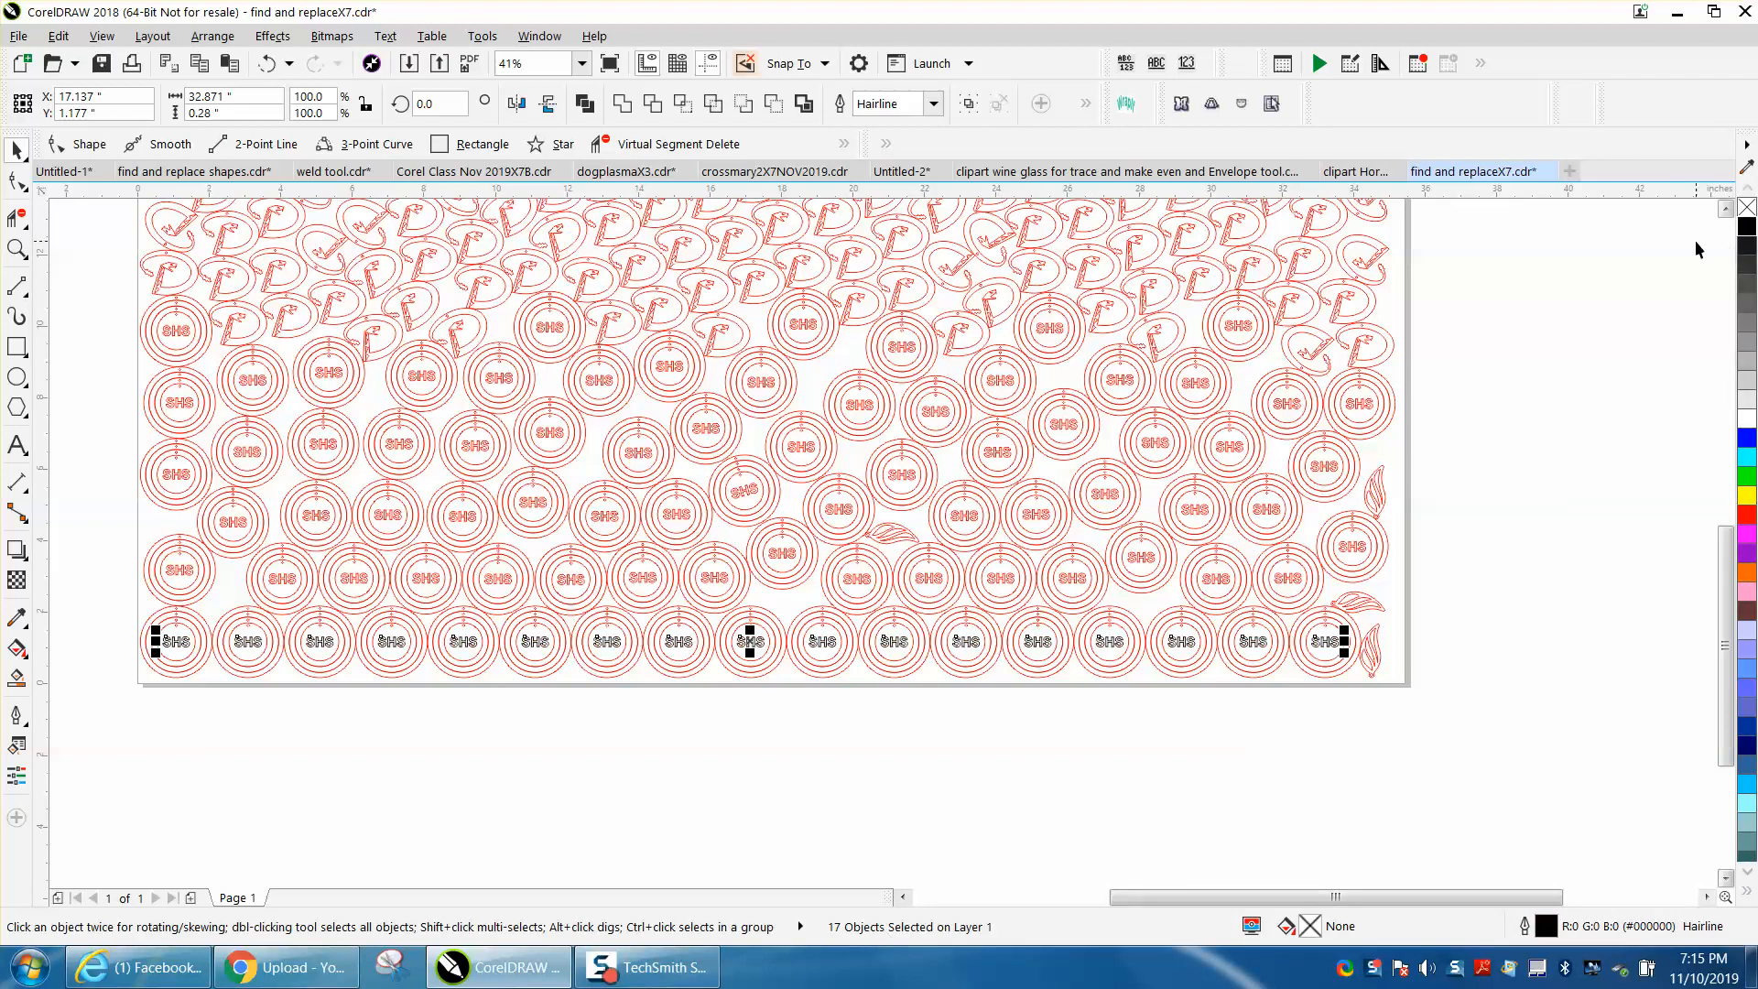
Step: Delete the selected SHS lettering from the bottom row of tags and undo the deletion
key("Delete")
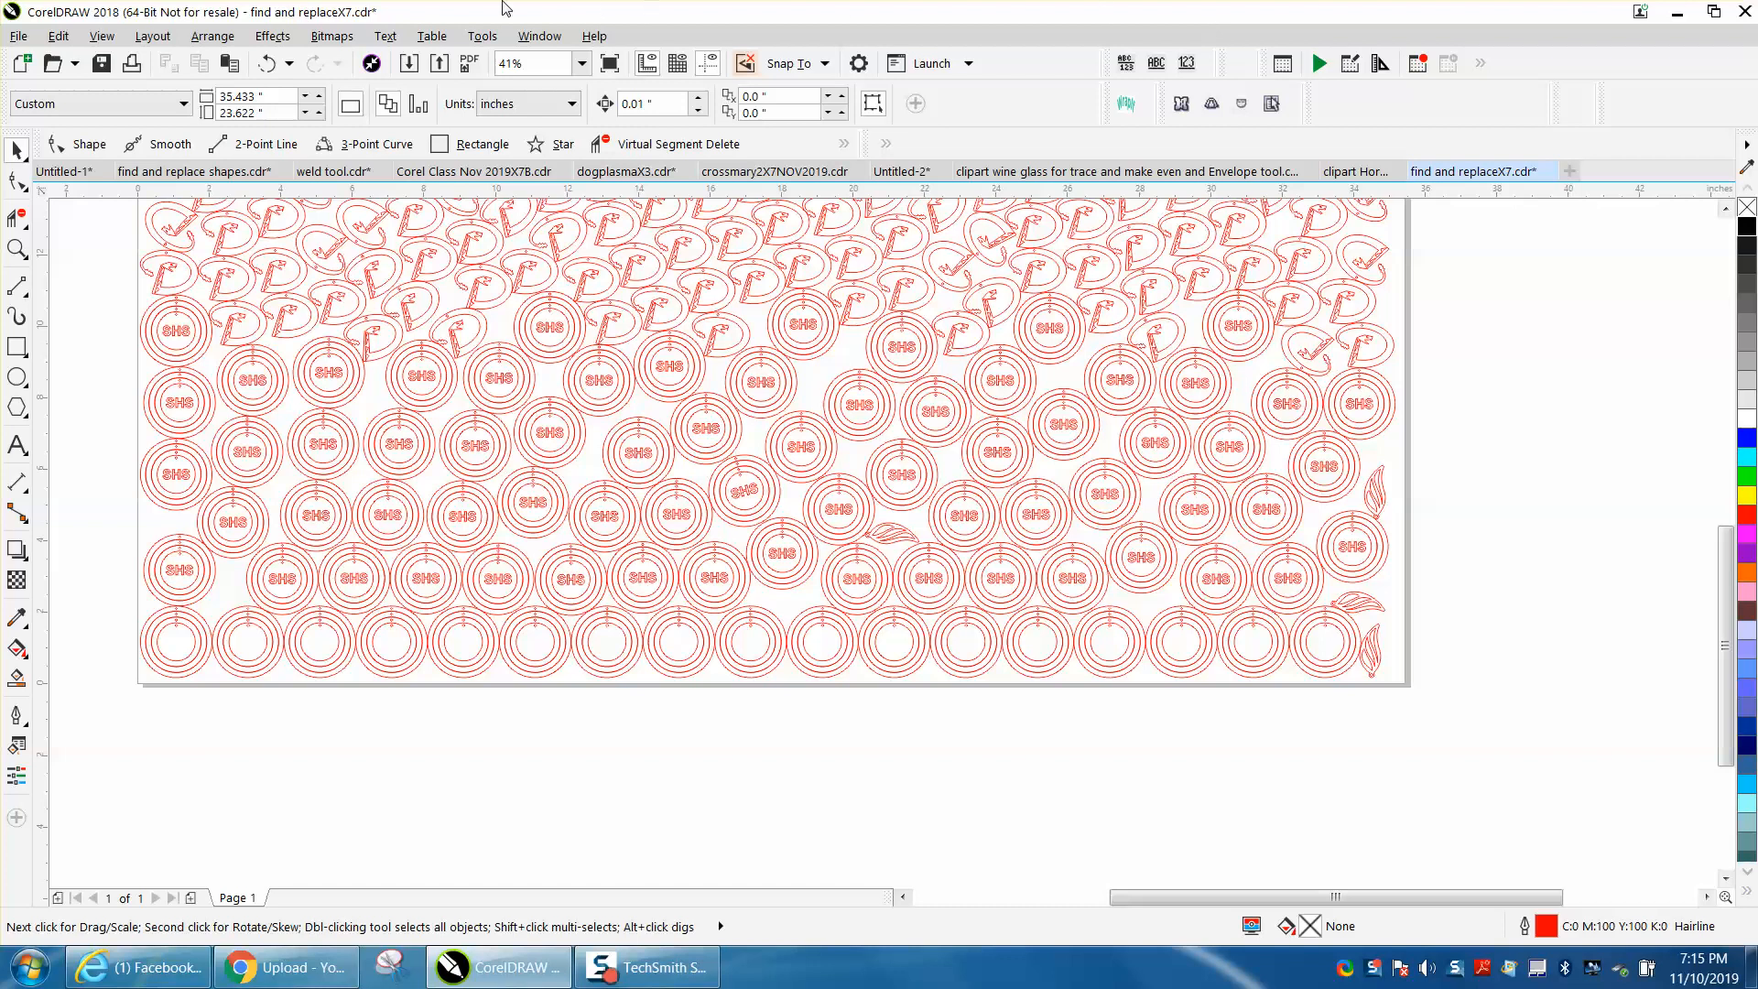
left_click(266, 63)
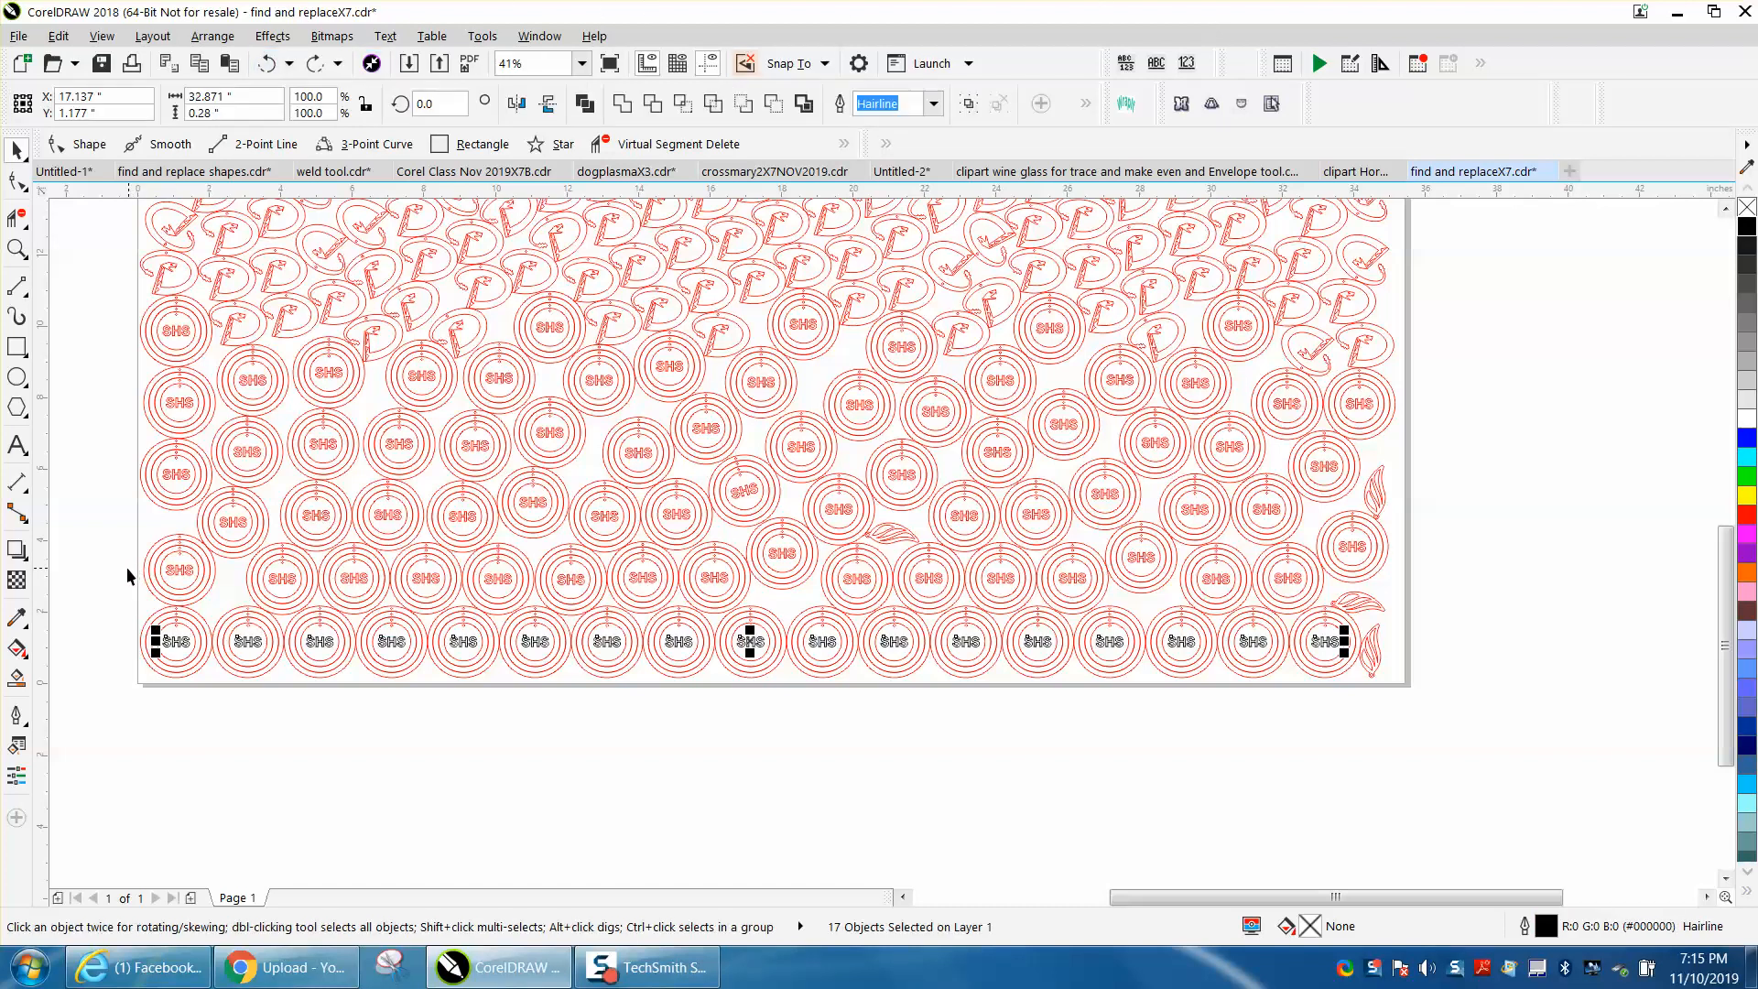
Step: Give a black outline to the SHS lettering lined up in the second and third rows from the bottom
left_click_drag(119, 561, 193, 575)
left_click_drag(395, 587, 1316, 587)
left_click(1746, 229)
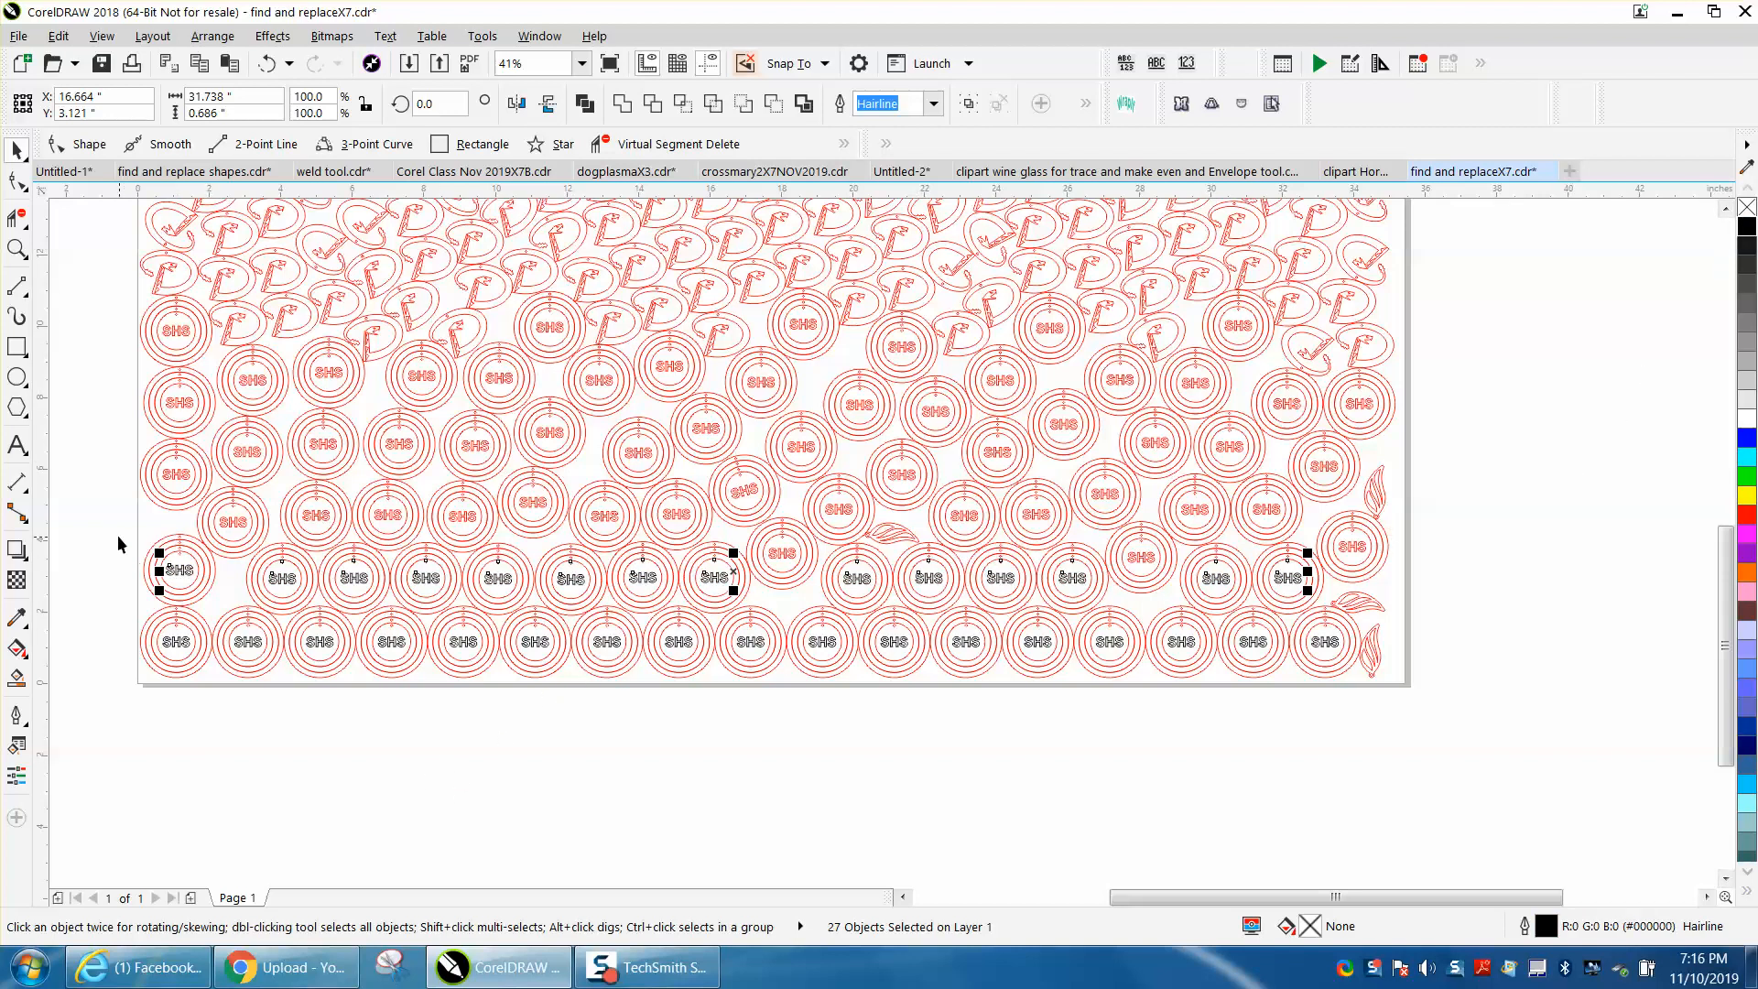
left_click_drag(111, 504, 499, 529)
left_click_drag(705, 529, 1301, 523)
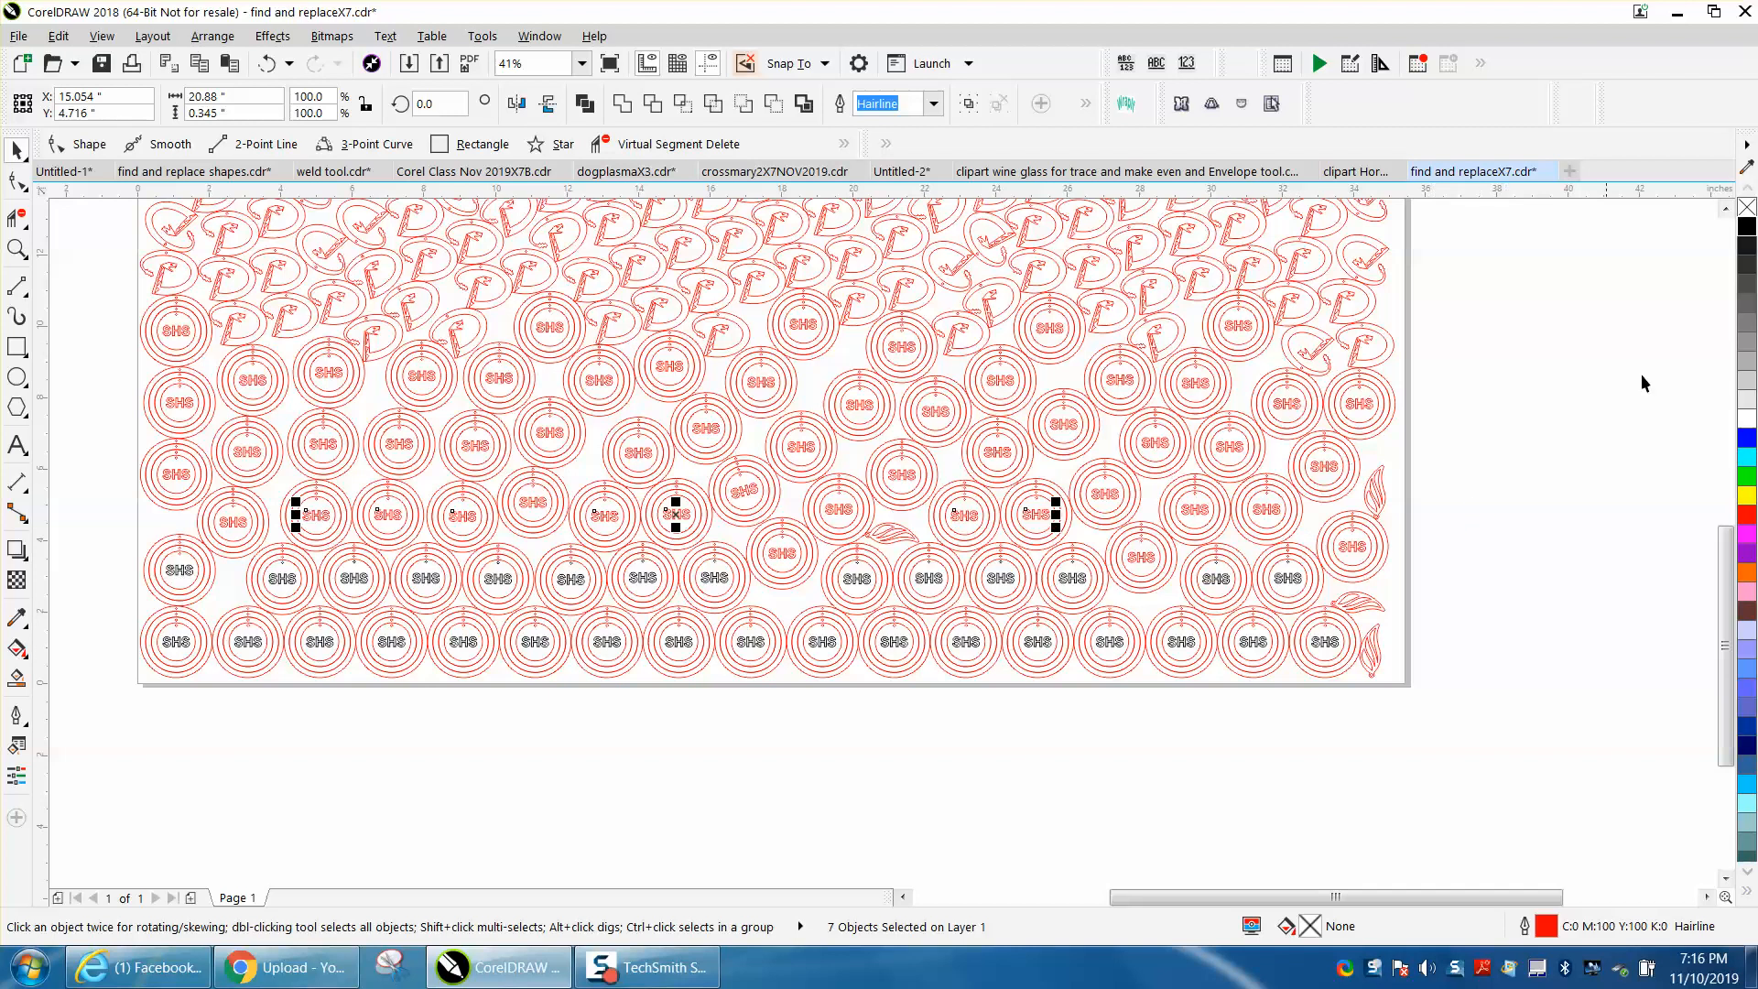
right_click(1746, 226)
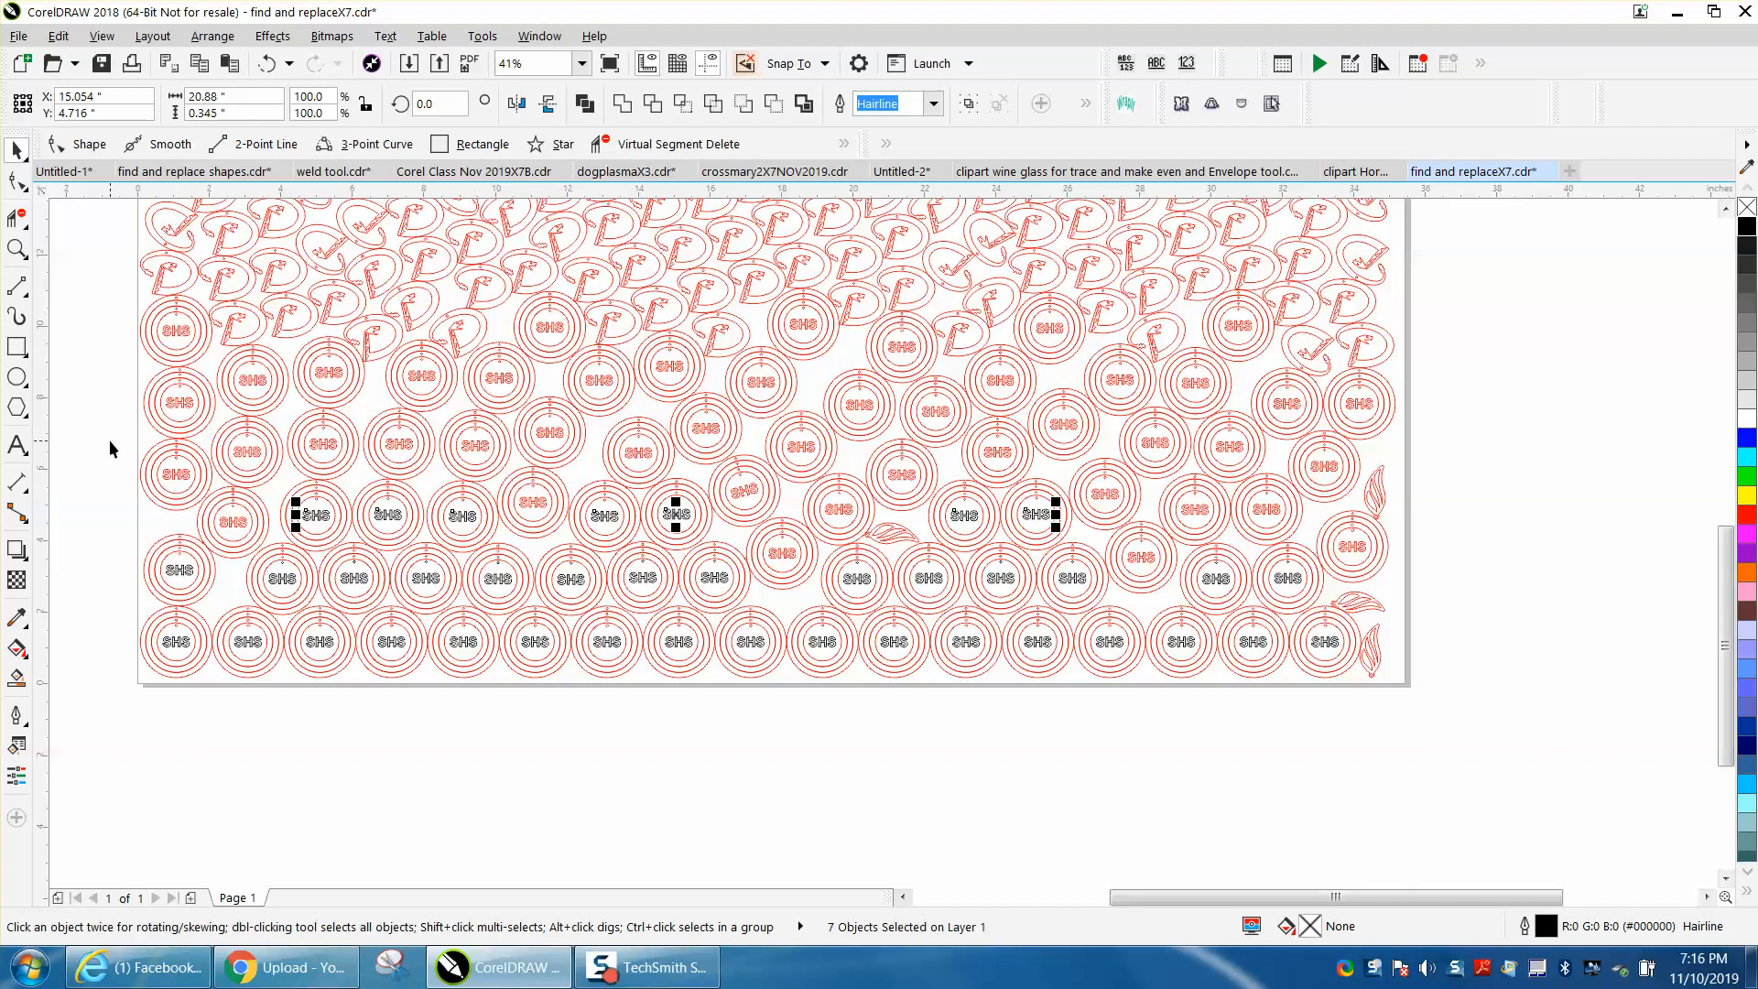
Step: Apply a black outline to the SHS lettering in the fourth row from the bottom and to one single lettering just above it
left_click_drag(108, 425, 291, 460)
left_click_drag(400, 461, 1265, 456)
left_click(1747, 229)
left_click(1597, 345)
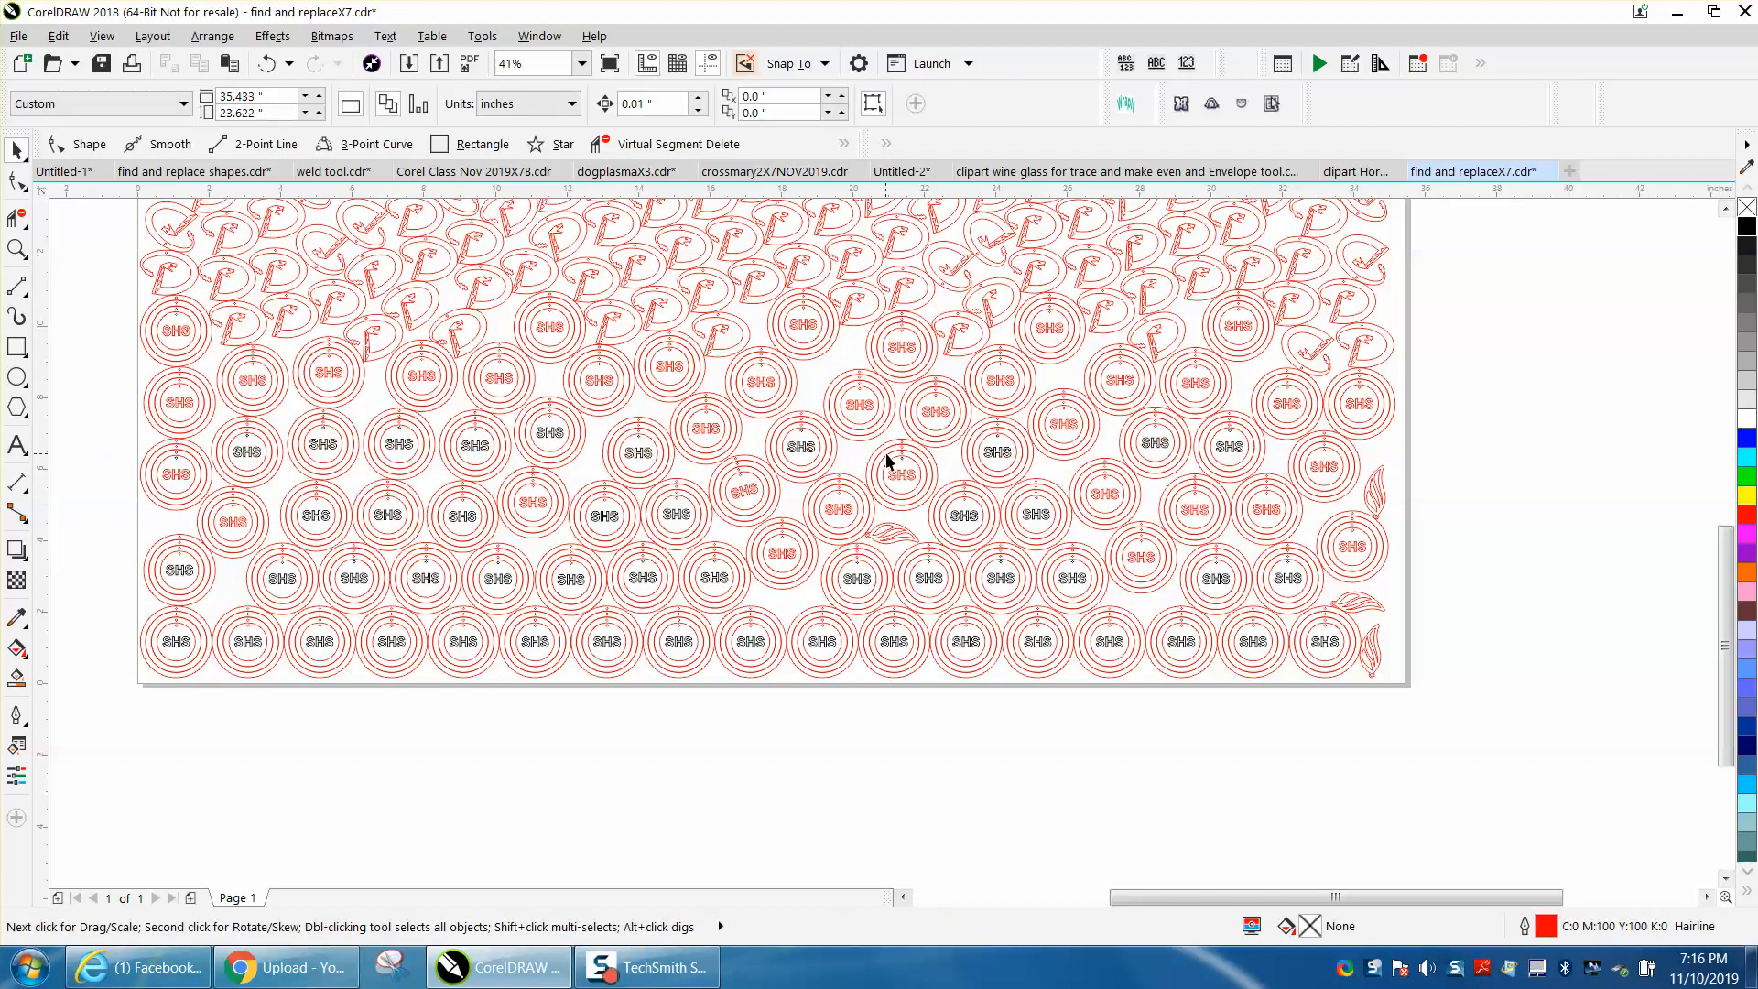
left_click(867, 406)
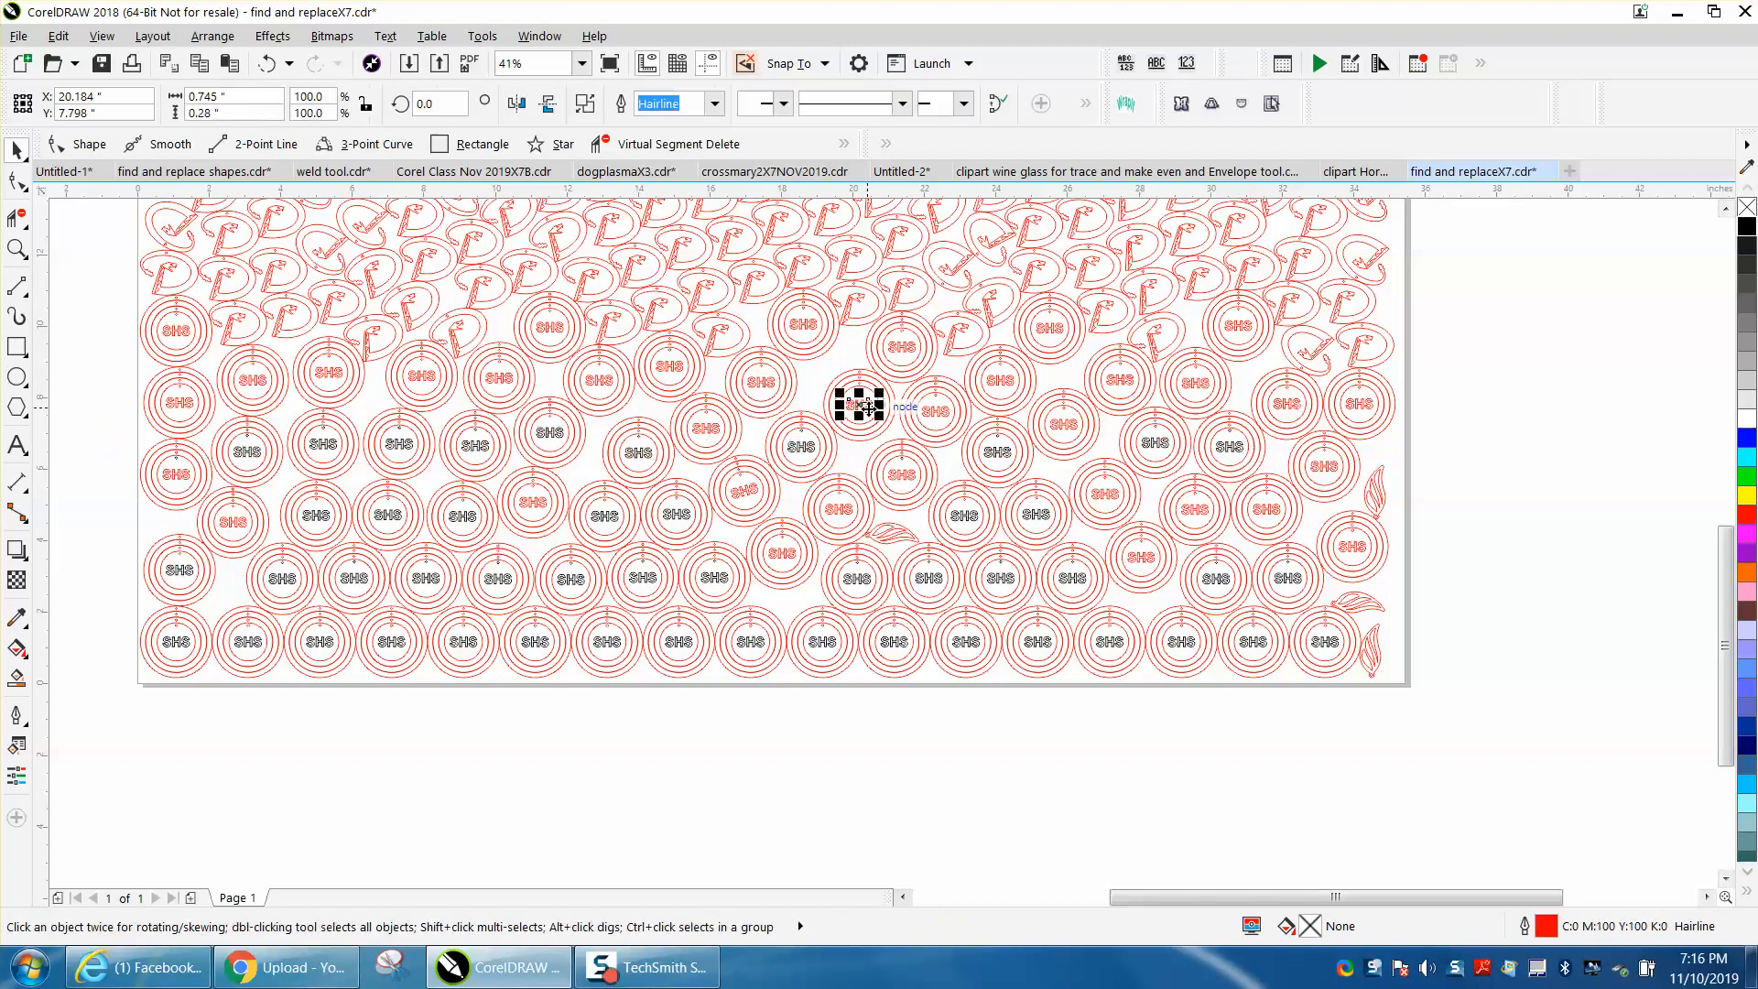
right_click(1748, 229)
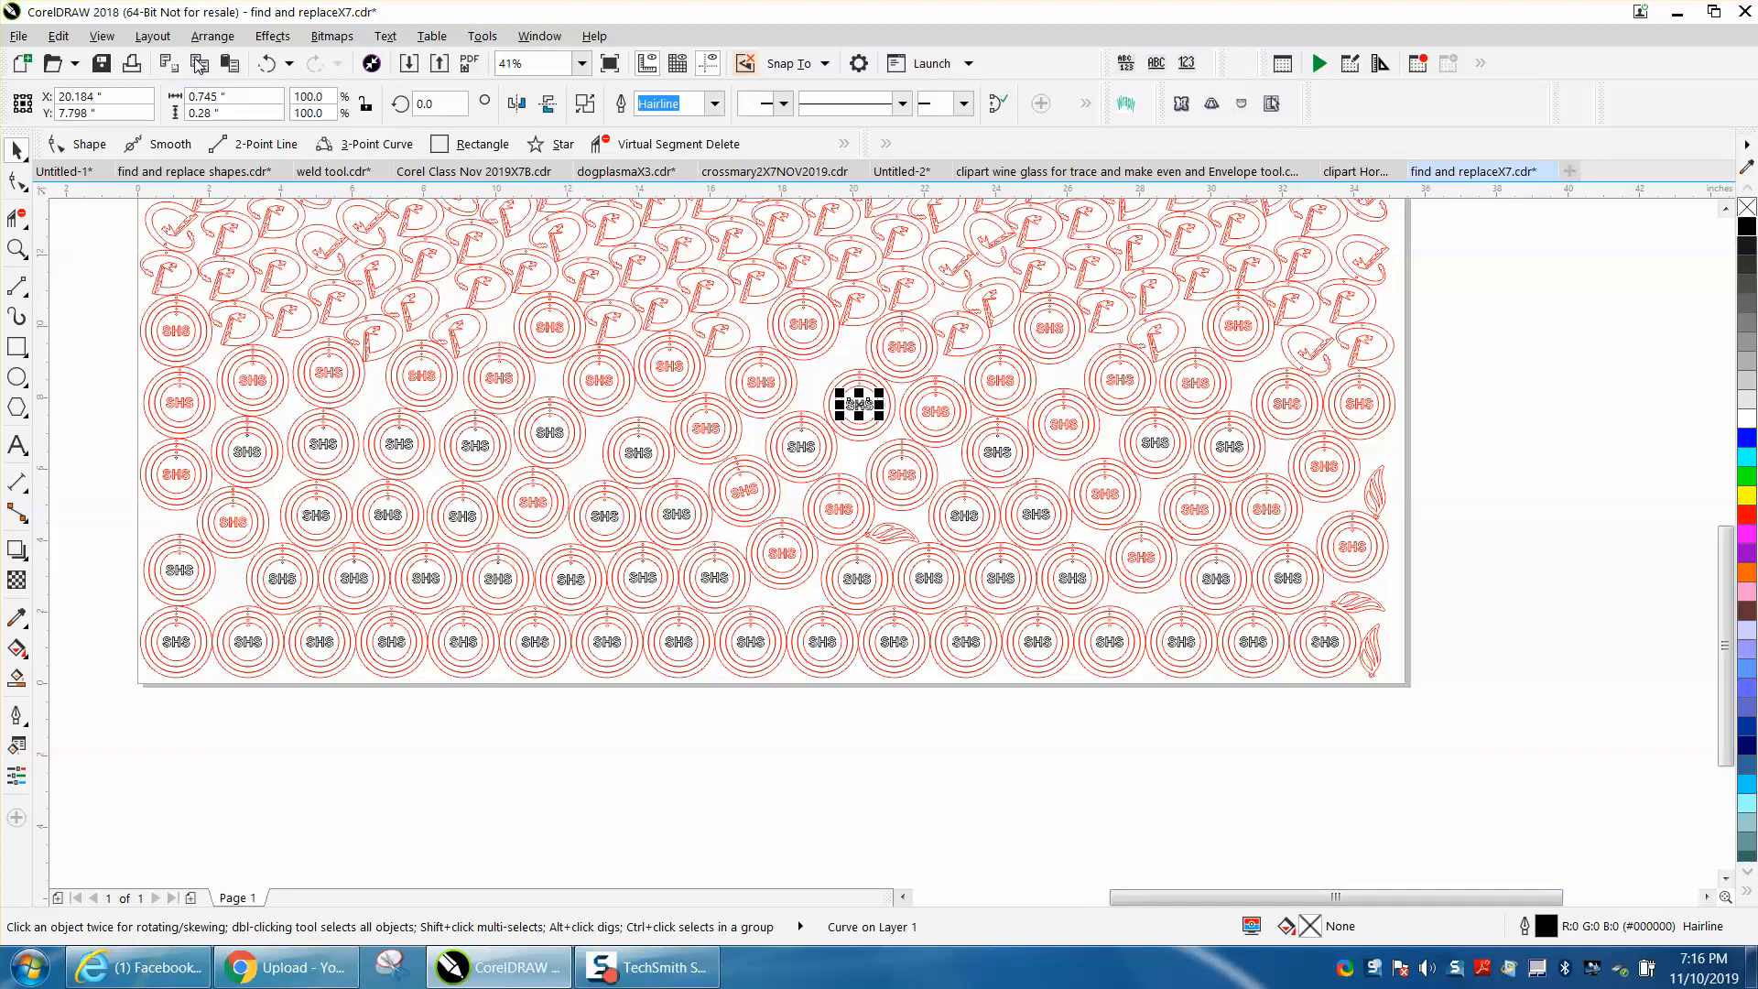
left_click(1580, 377)
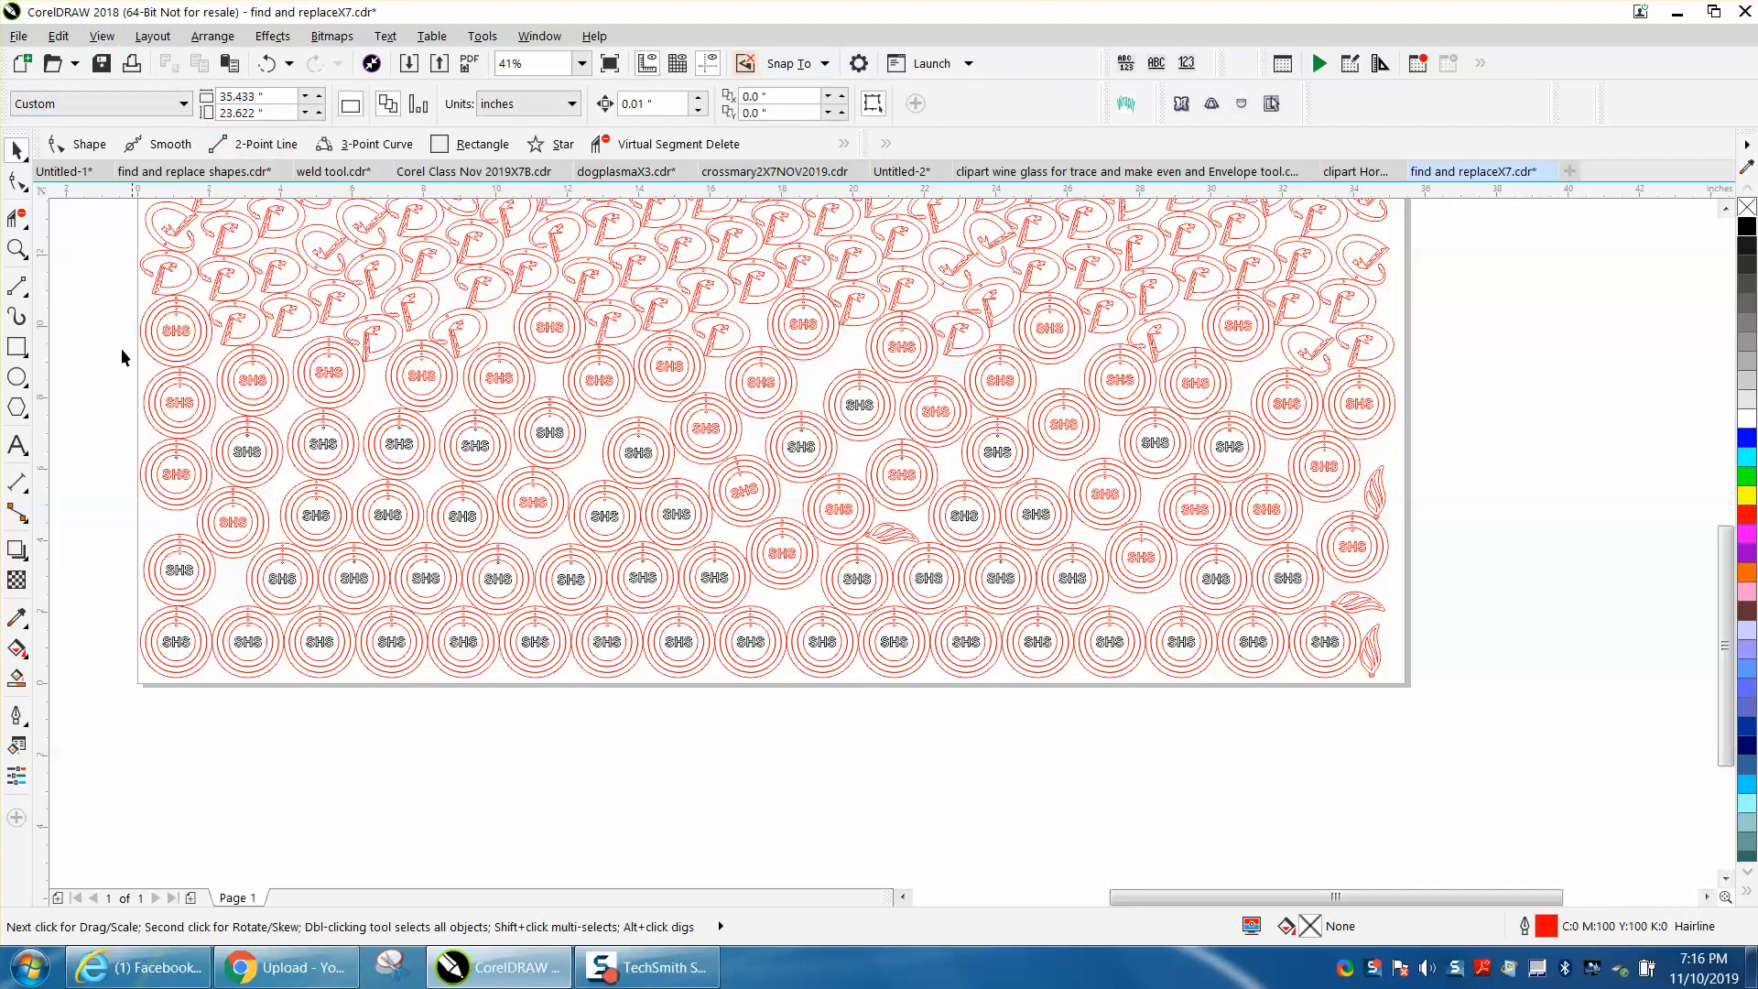
Step: Select the SHS lettering of the uppermost tag in the first column and begin a new Find Objects search by Outline properties
left_click(170, 337)
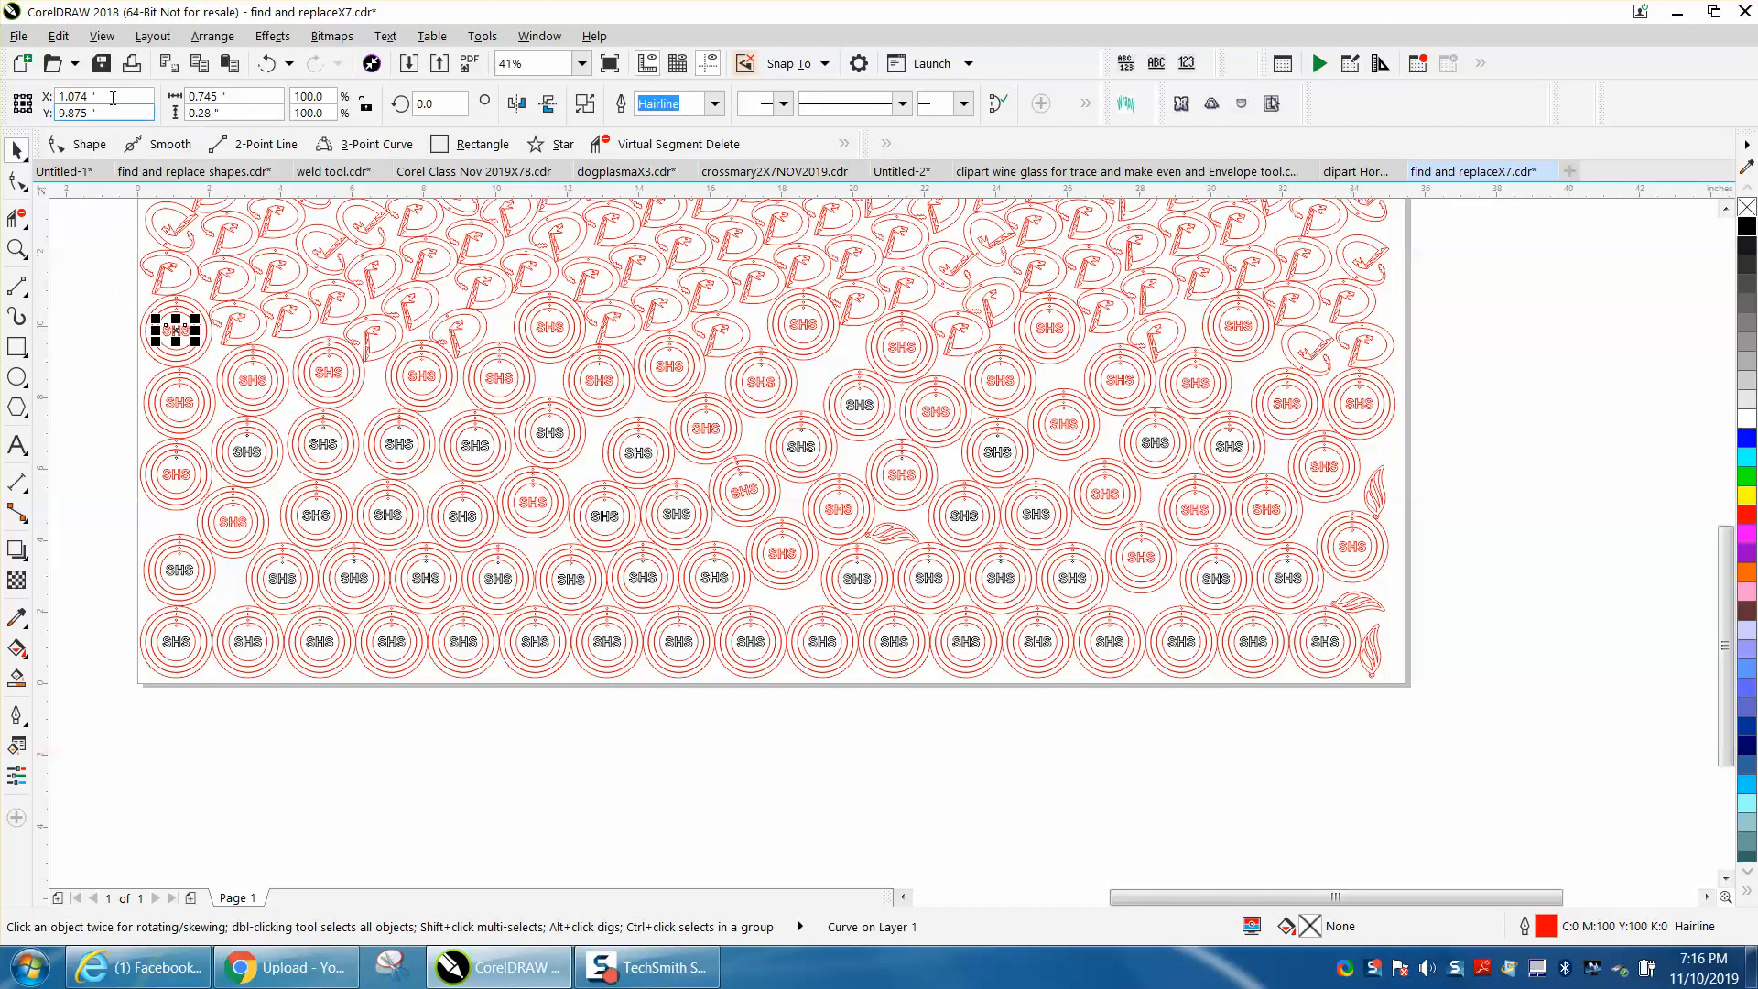
left_click(96, 41)
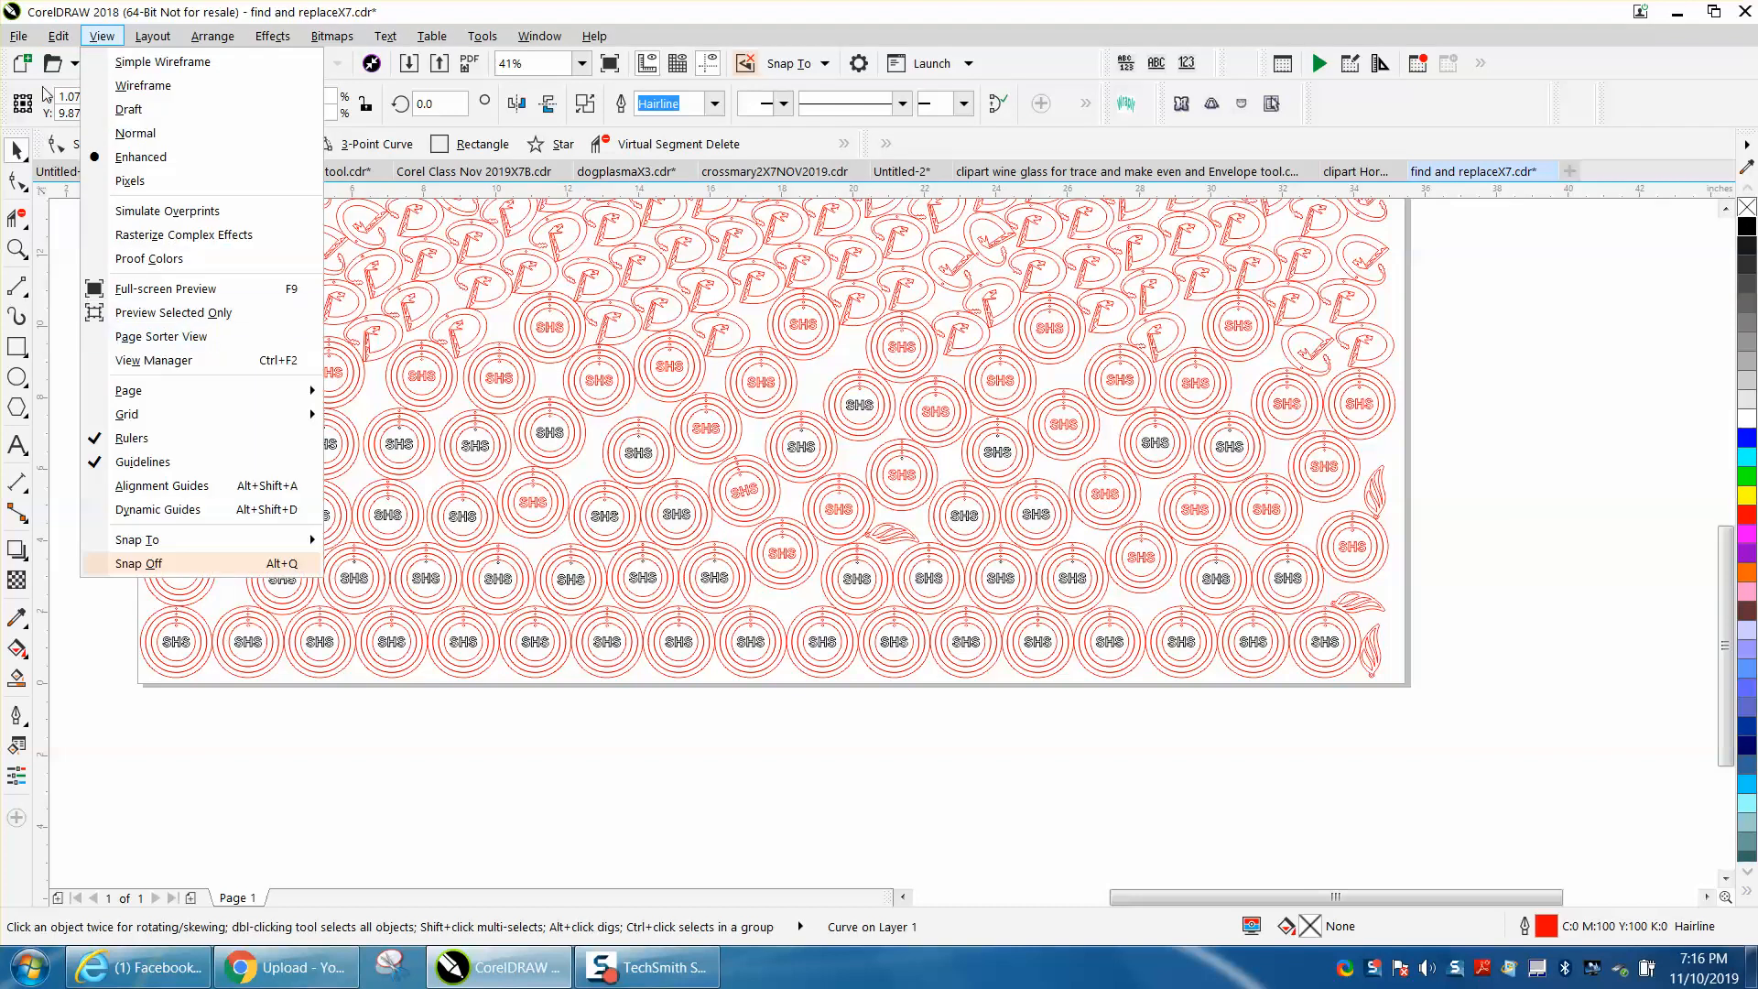
mouse_move(59, 36)
mouse_move(137, 413)
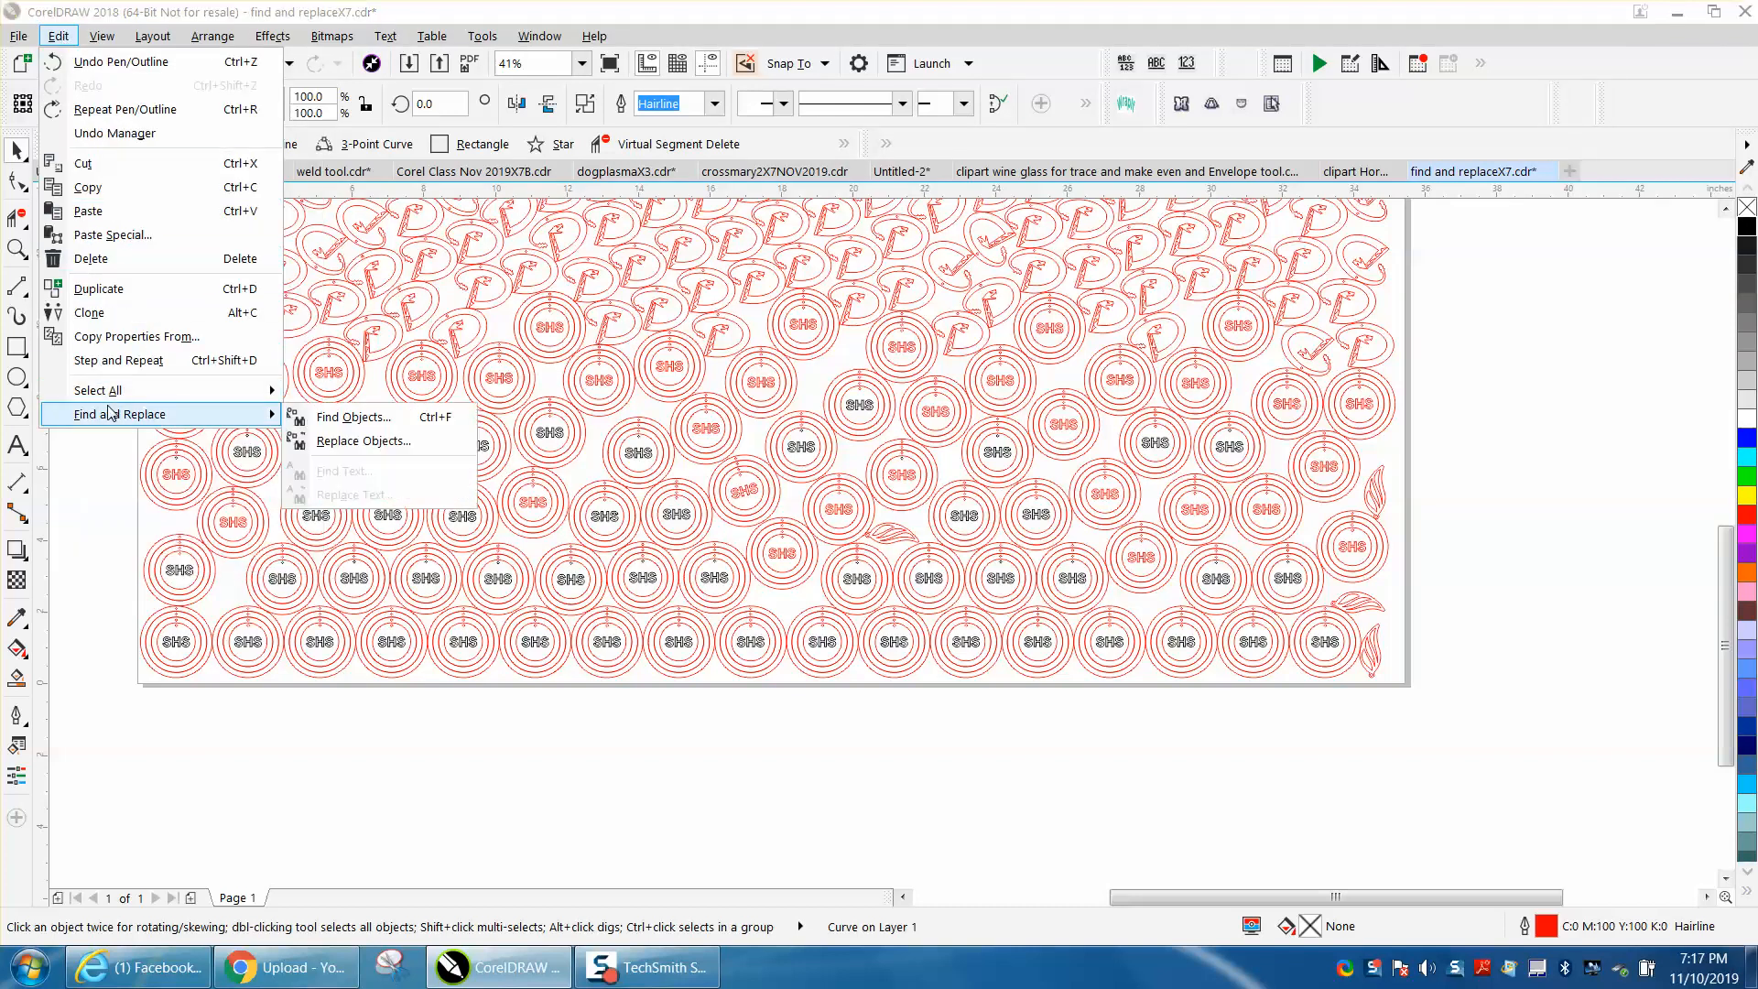
left_click(328, 414)
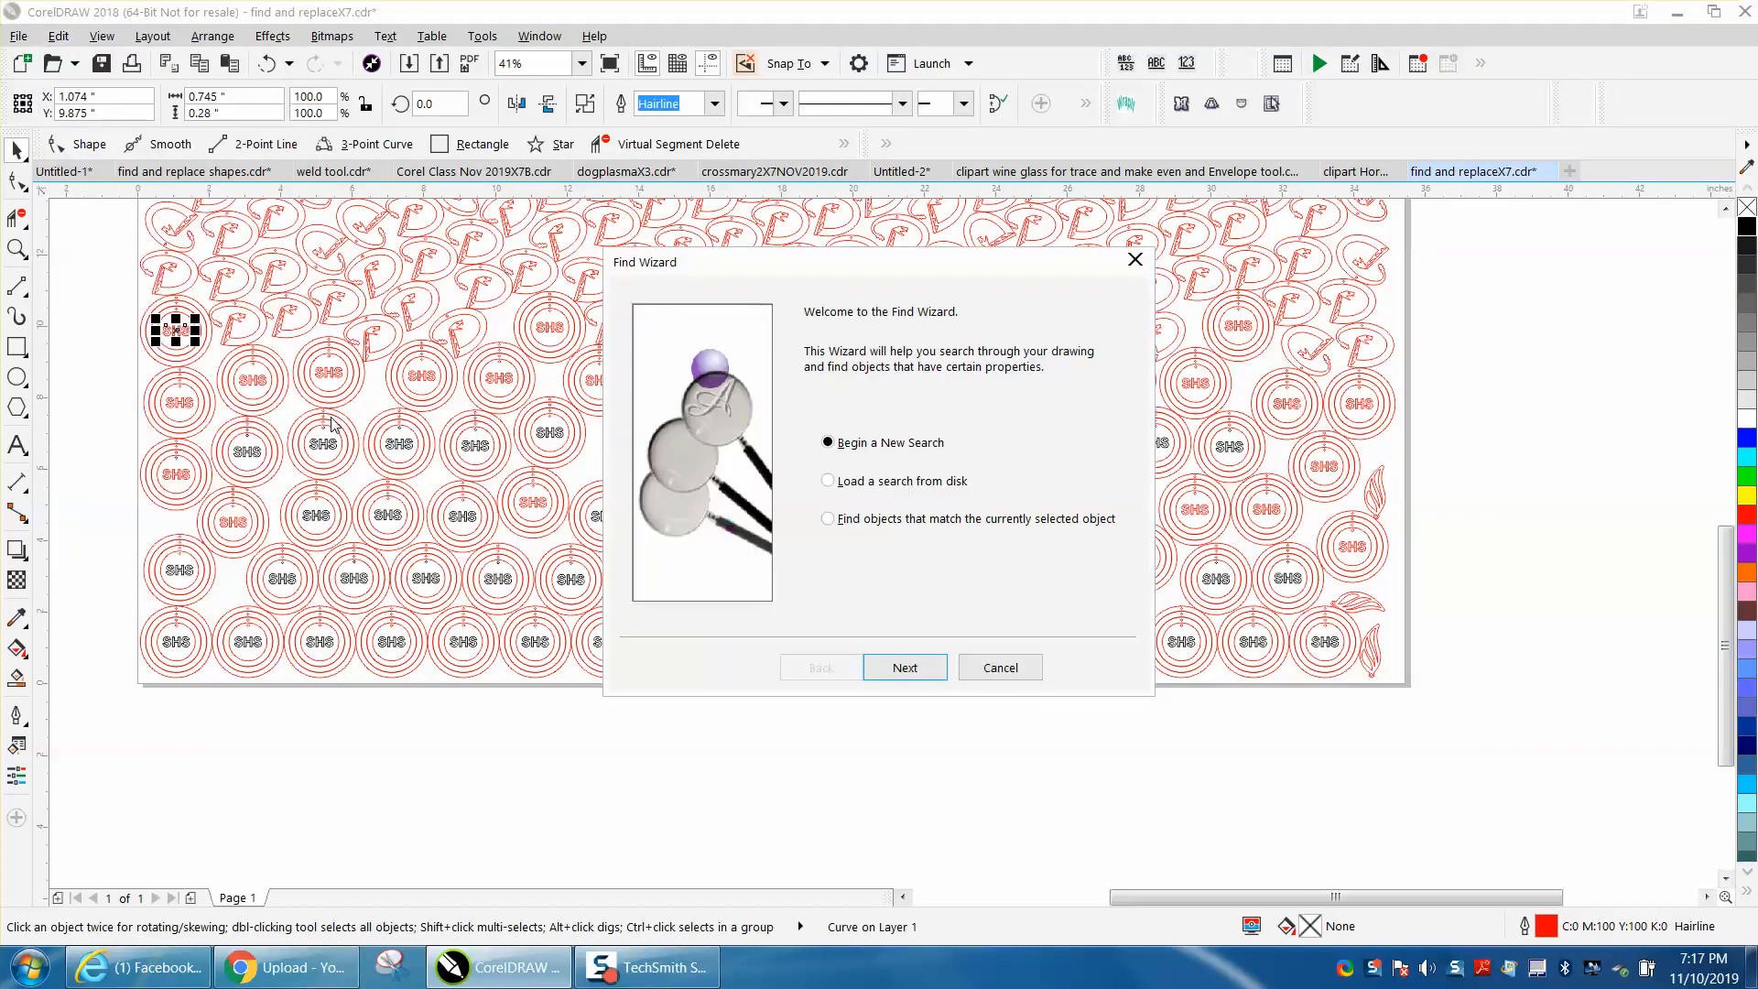
left_click(907, 669)
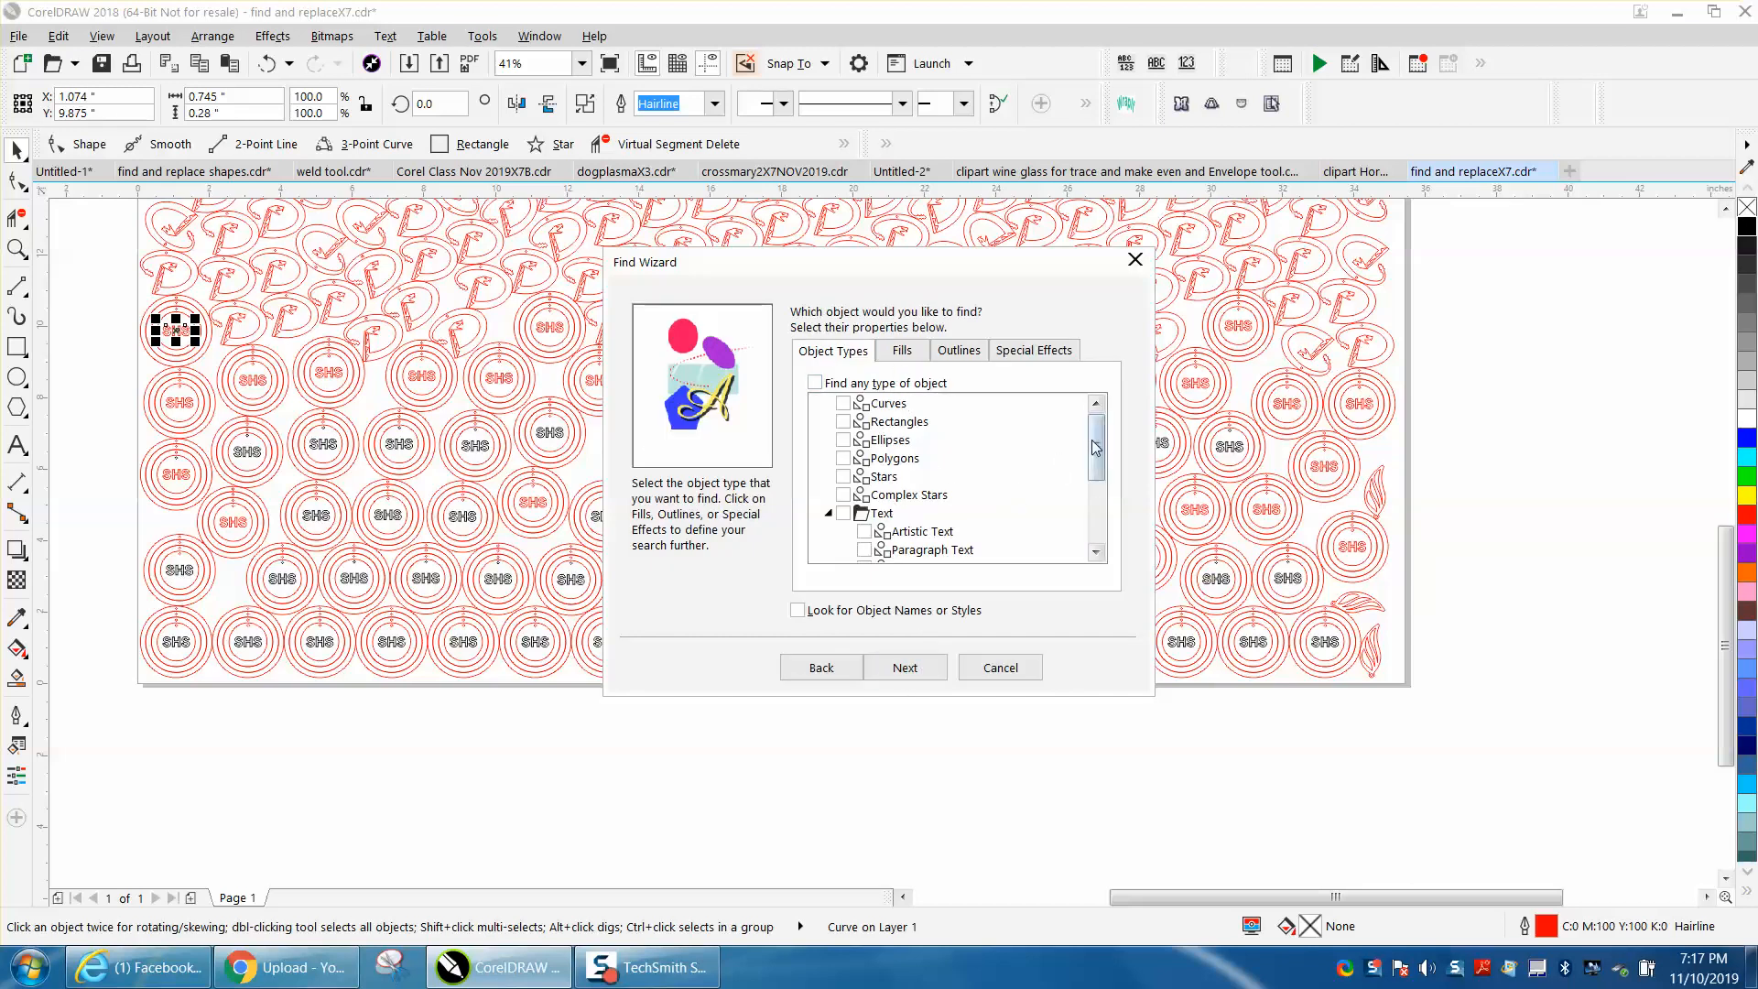
left_click(974, 355)
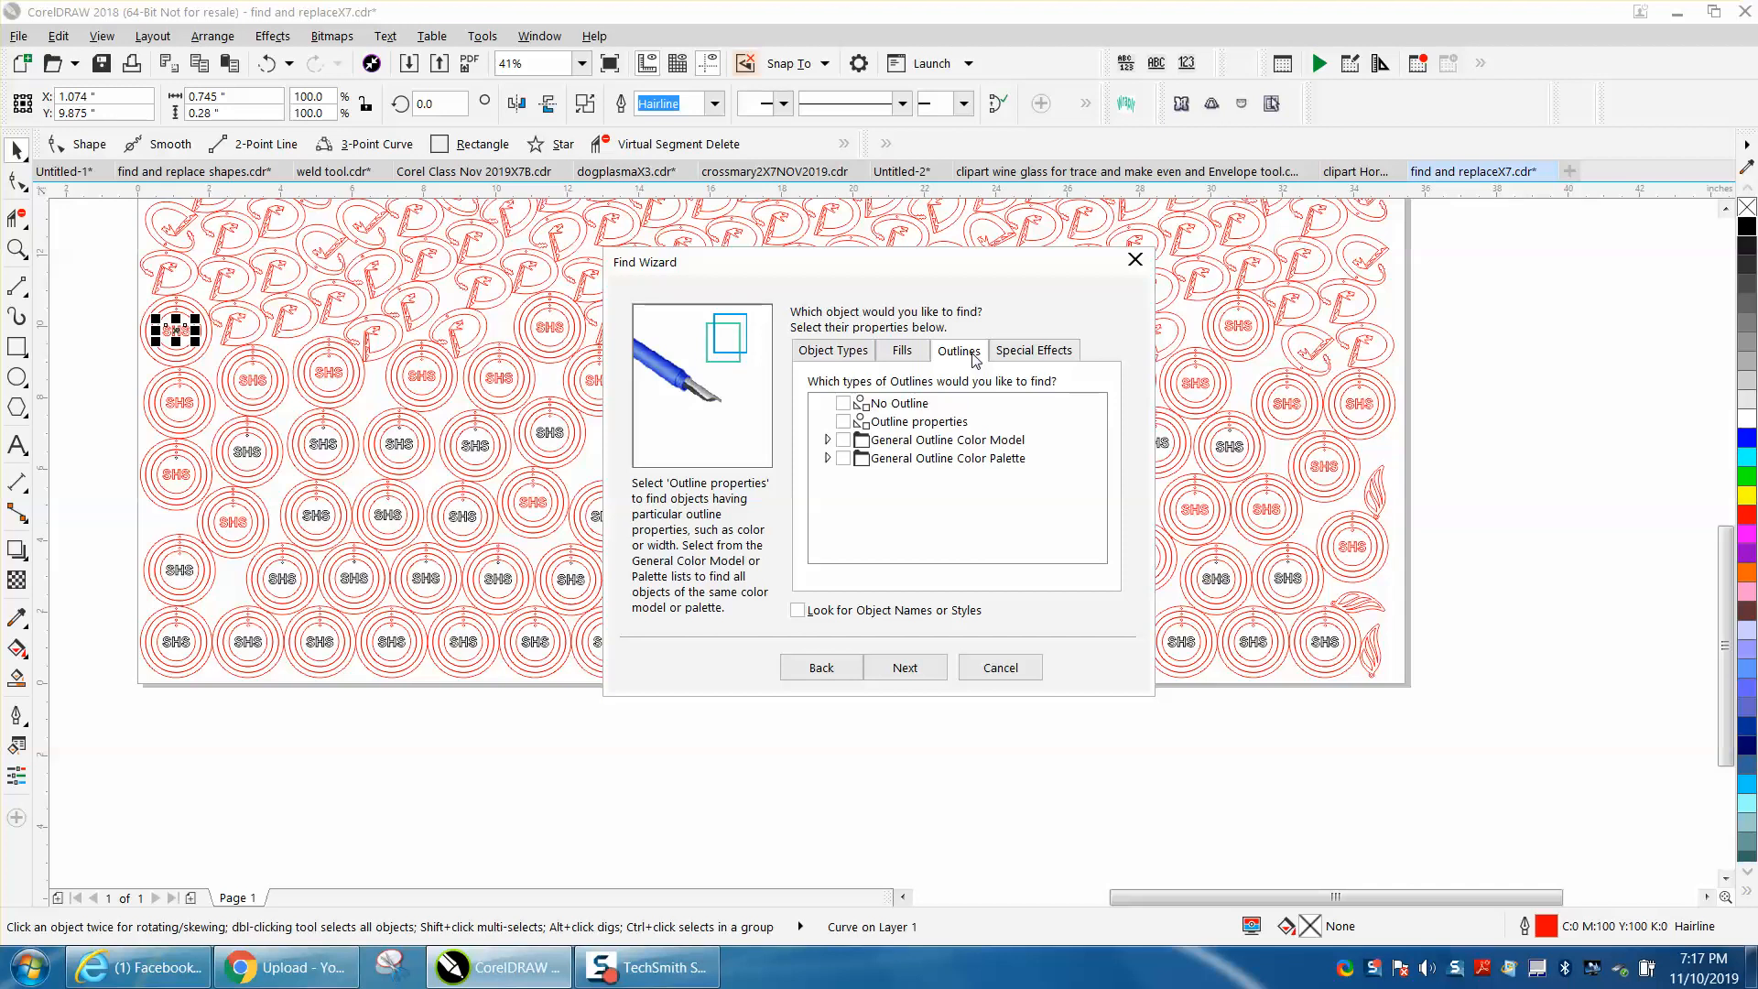
left_click(844, 422)
left_click(904, 668)
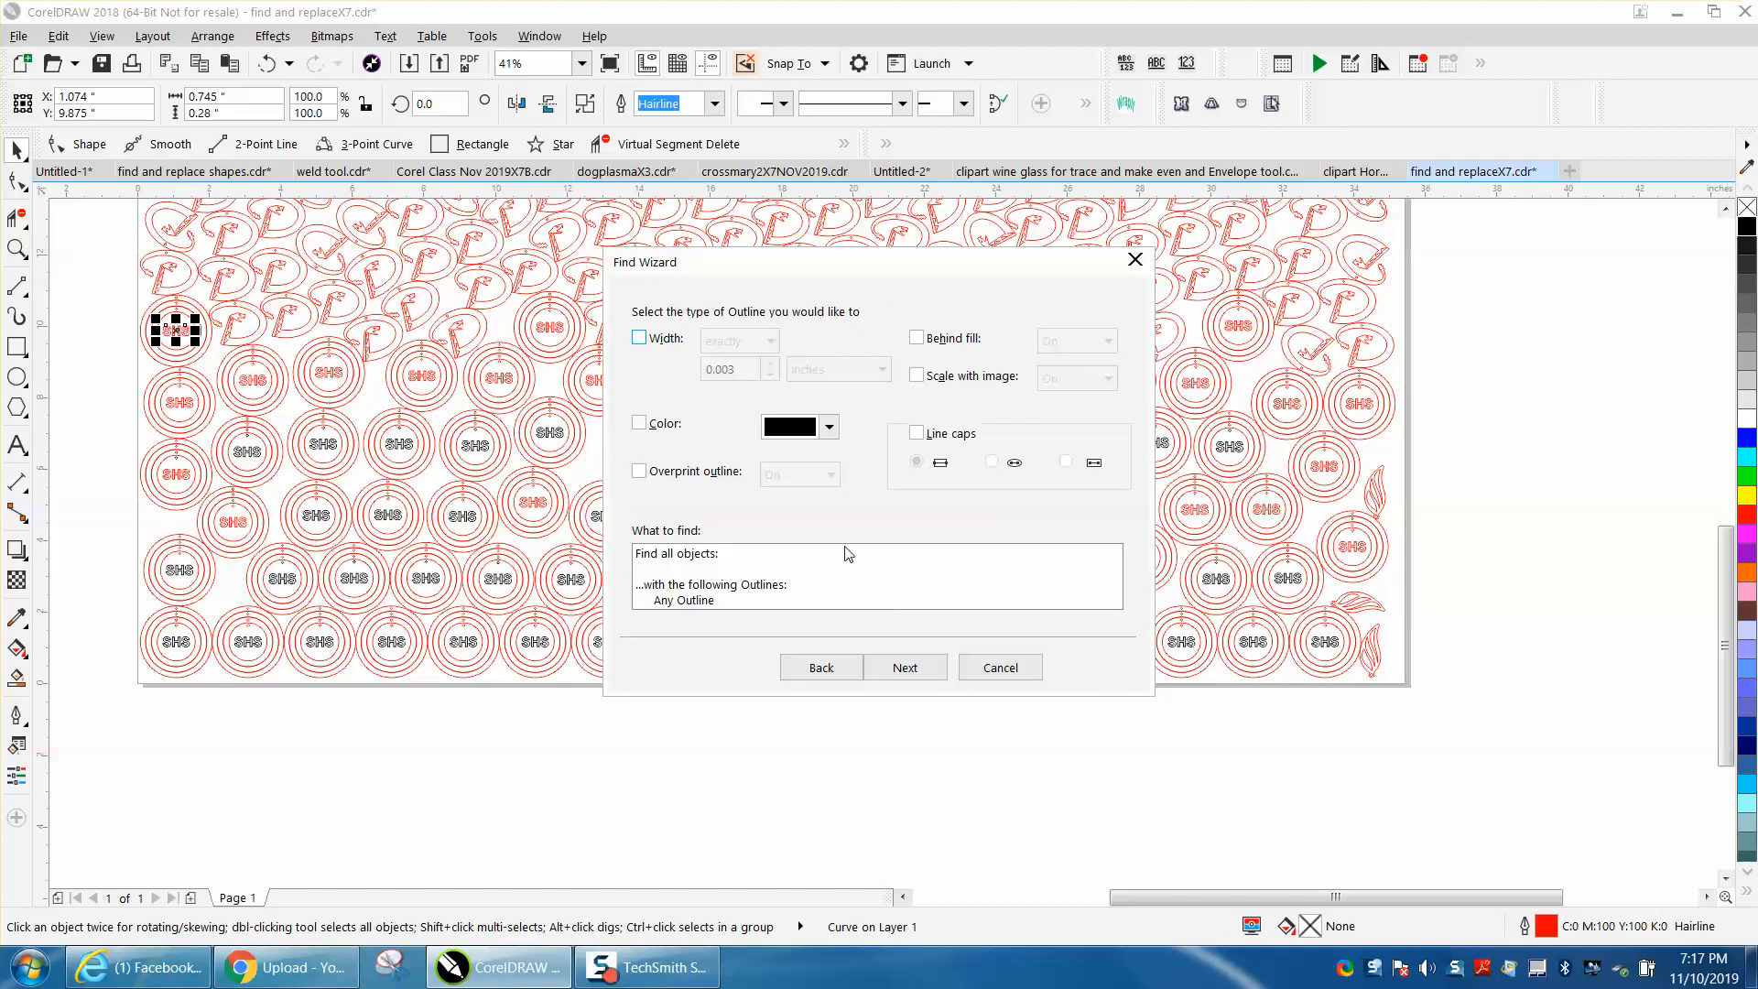
Step: Include outline color in the search criteria, using the RGB model and black (#000000) sampled from the color palette
left_click(640, 424)
left_click(829, 427)
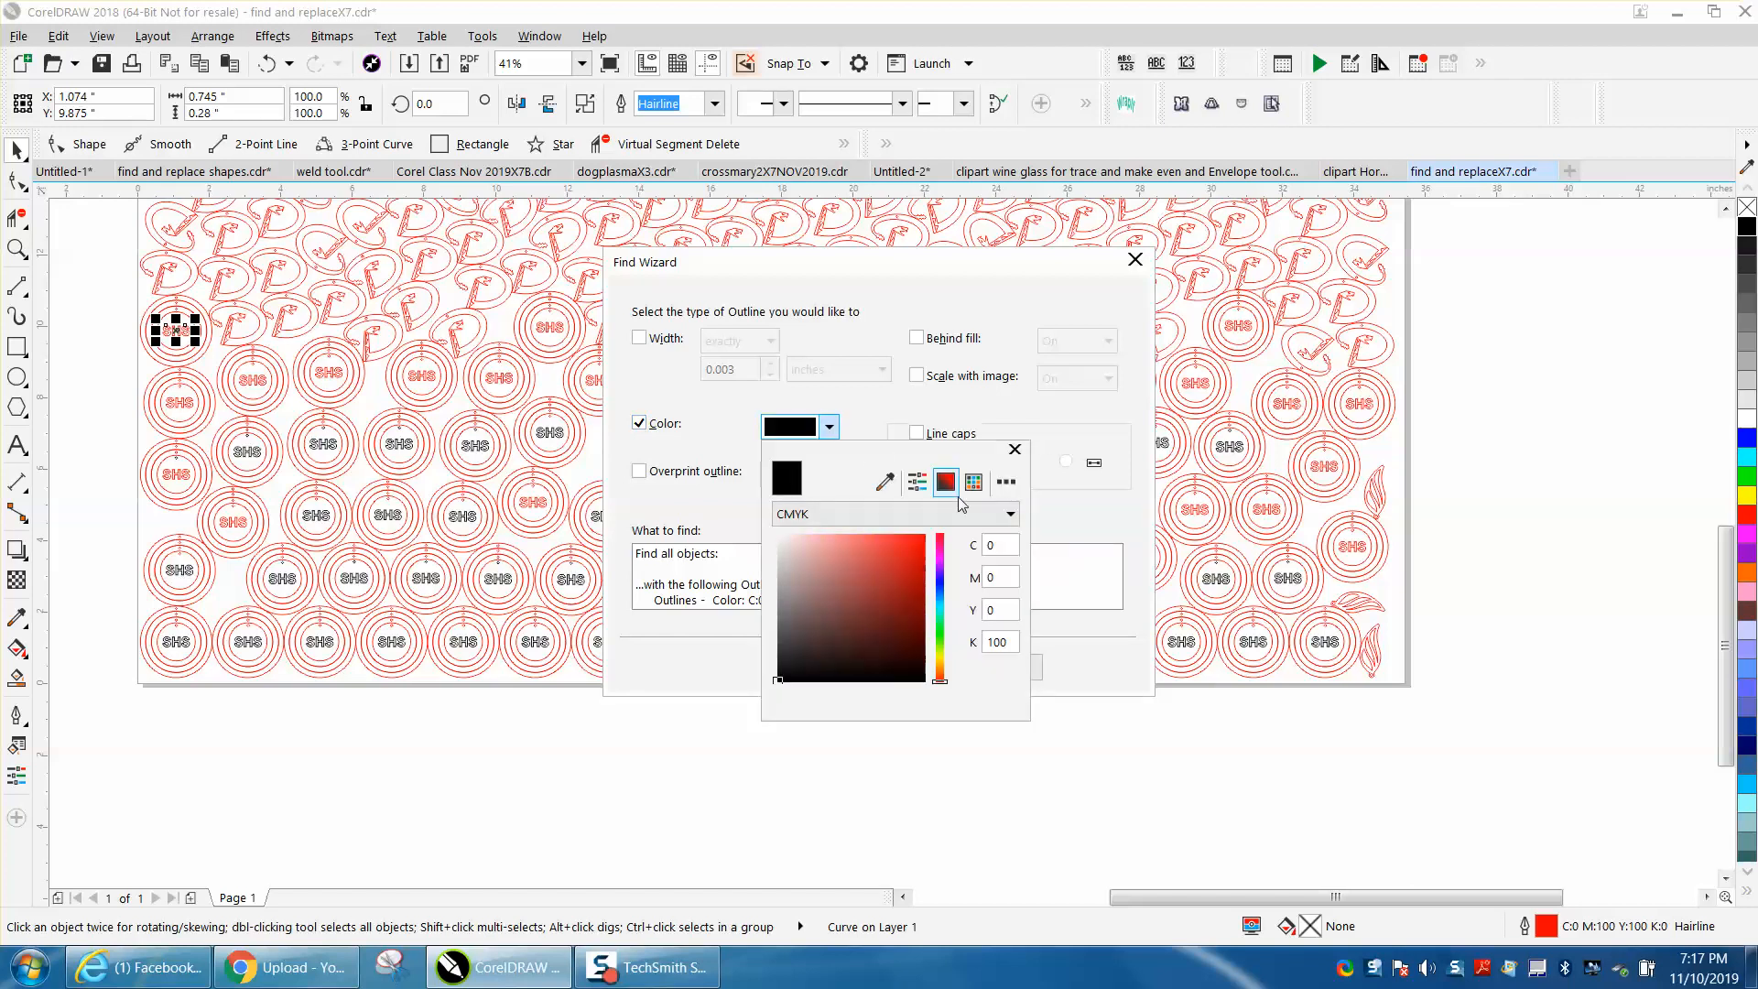
left_click(1010, 514)
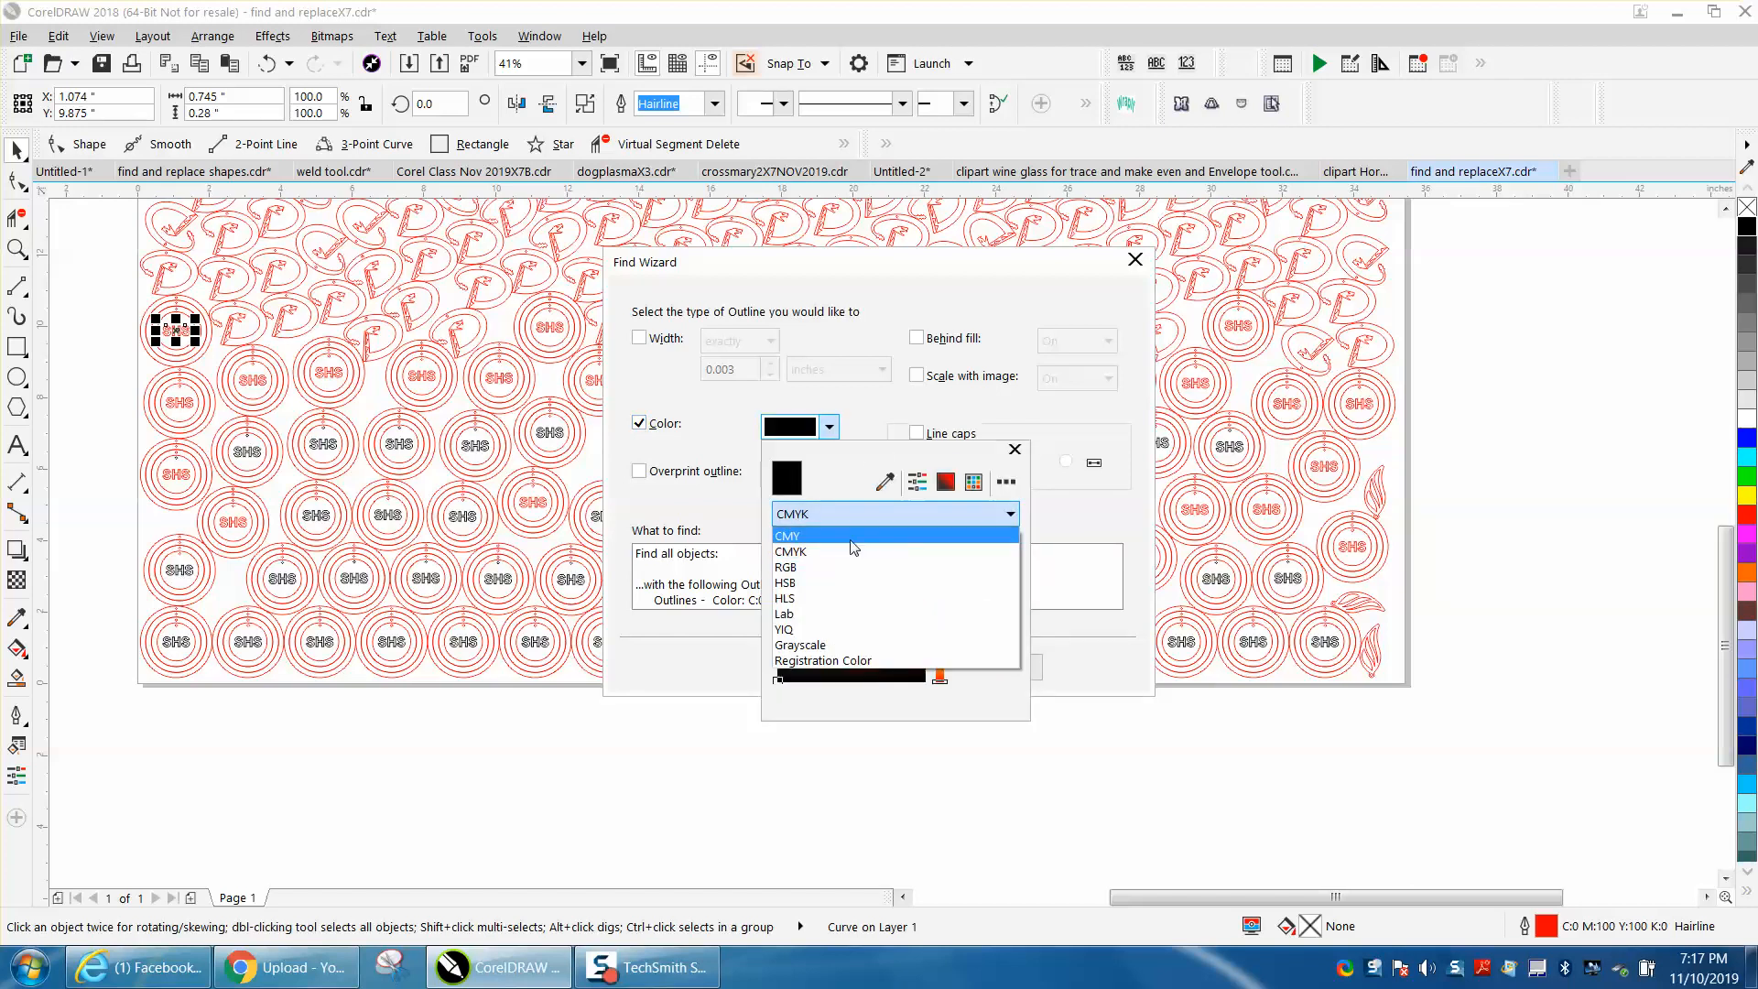
left_click(804, 567)
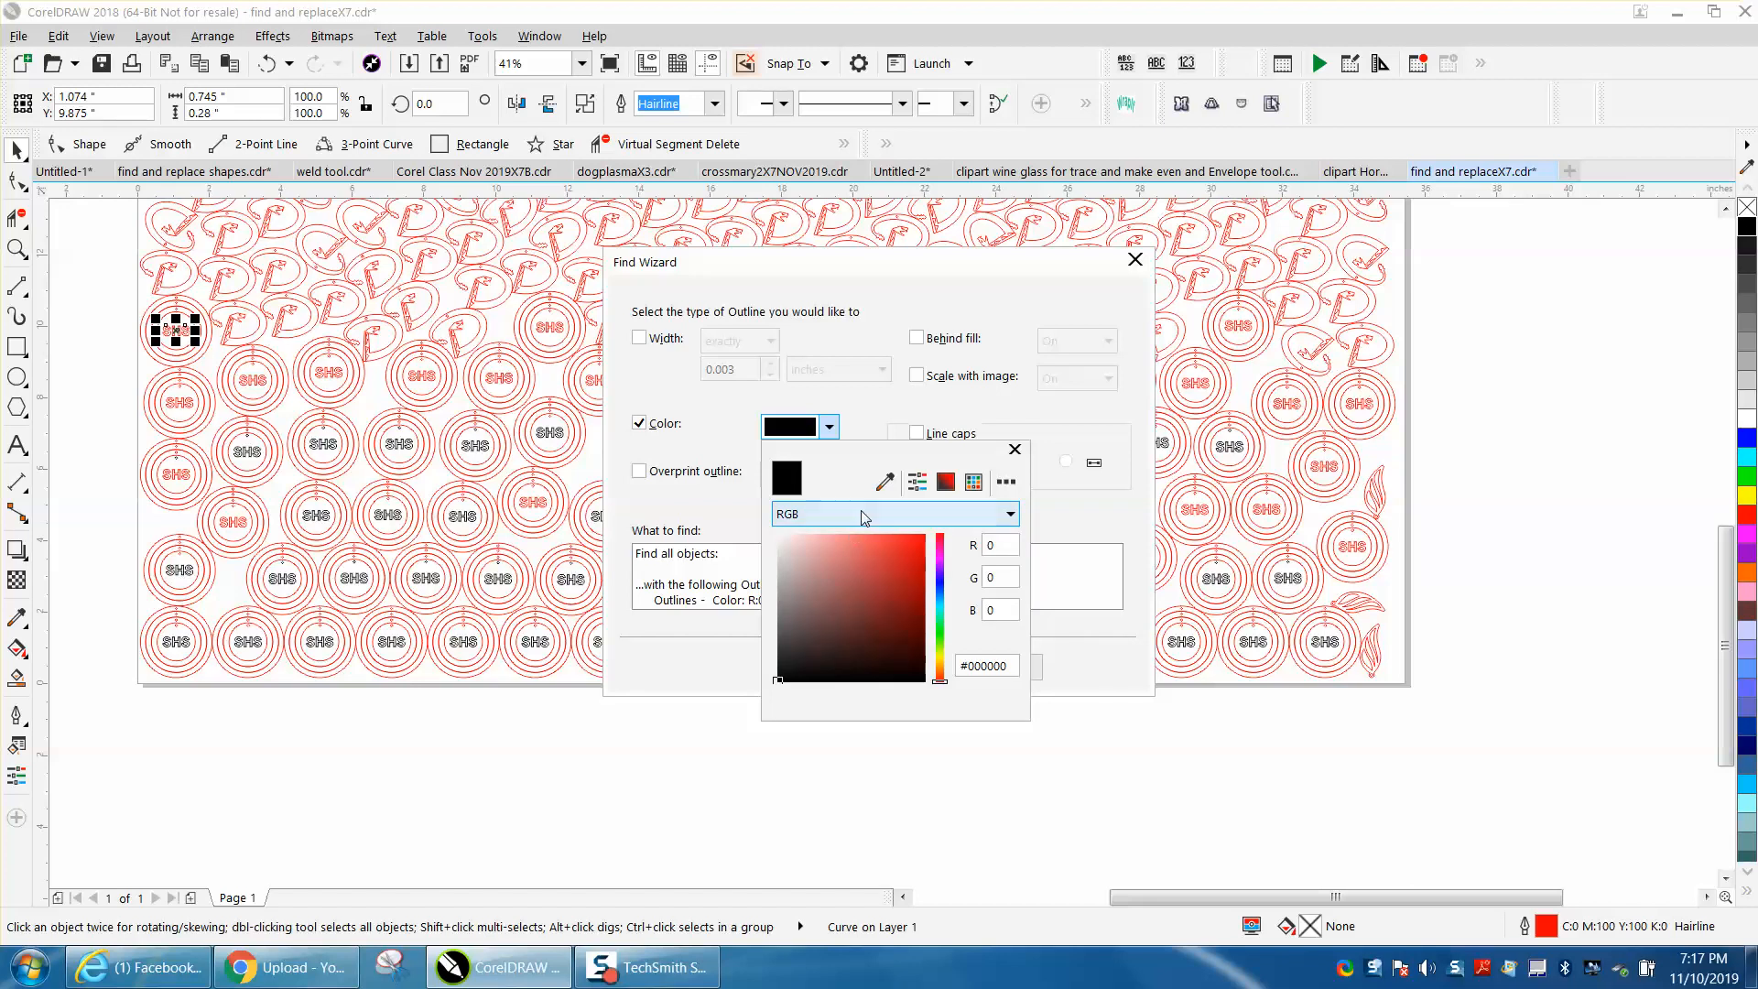
left_click(884, 482)
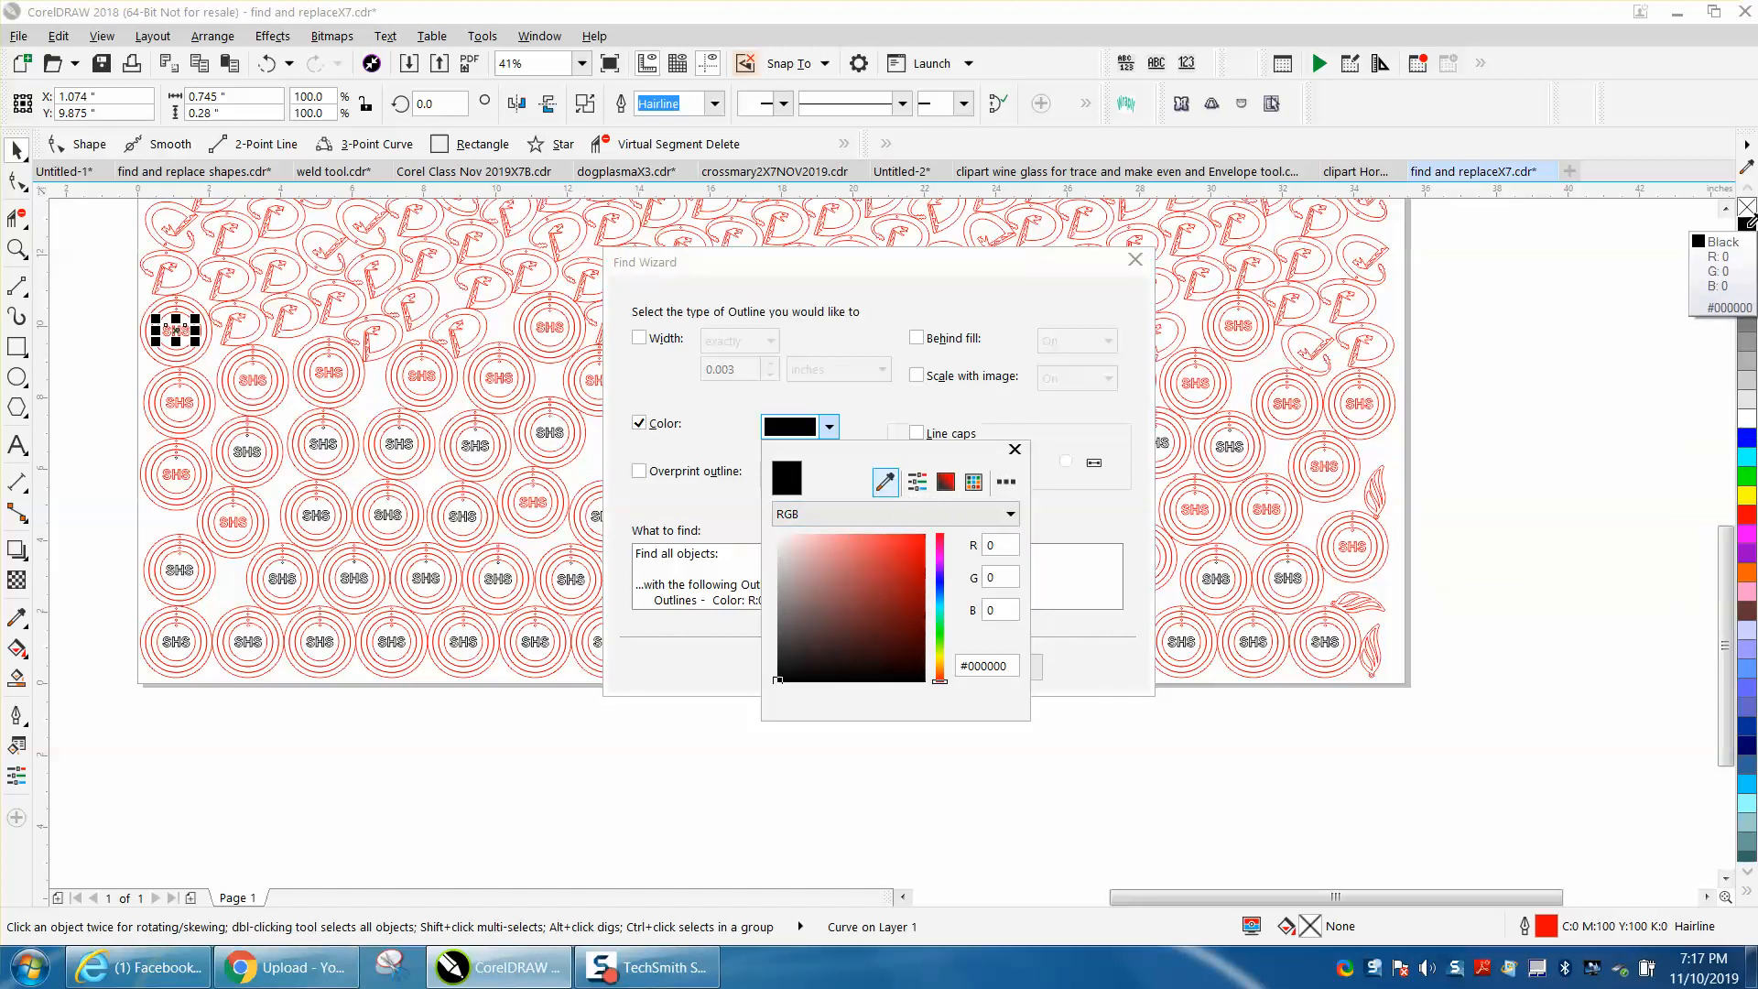
left_click(1741, 226)
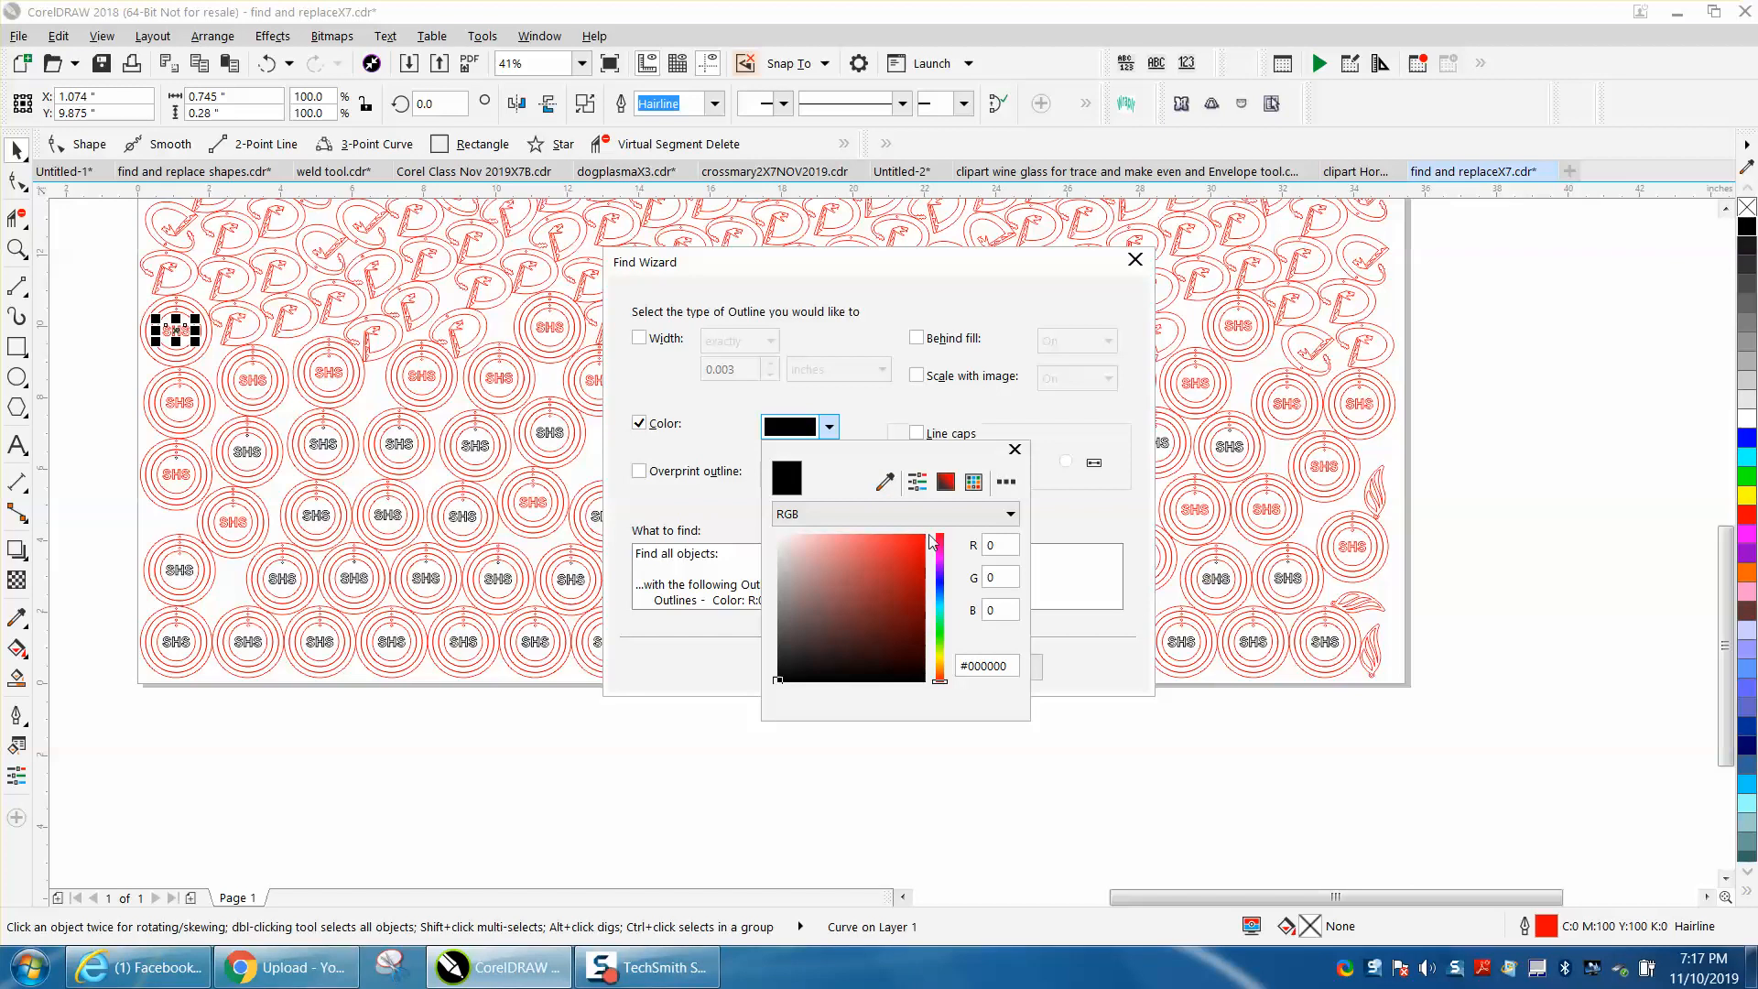
Step: Run the search for objects with the RGB black (#000000) outline and select all matches
left_click(1014, 449)
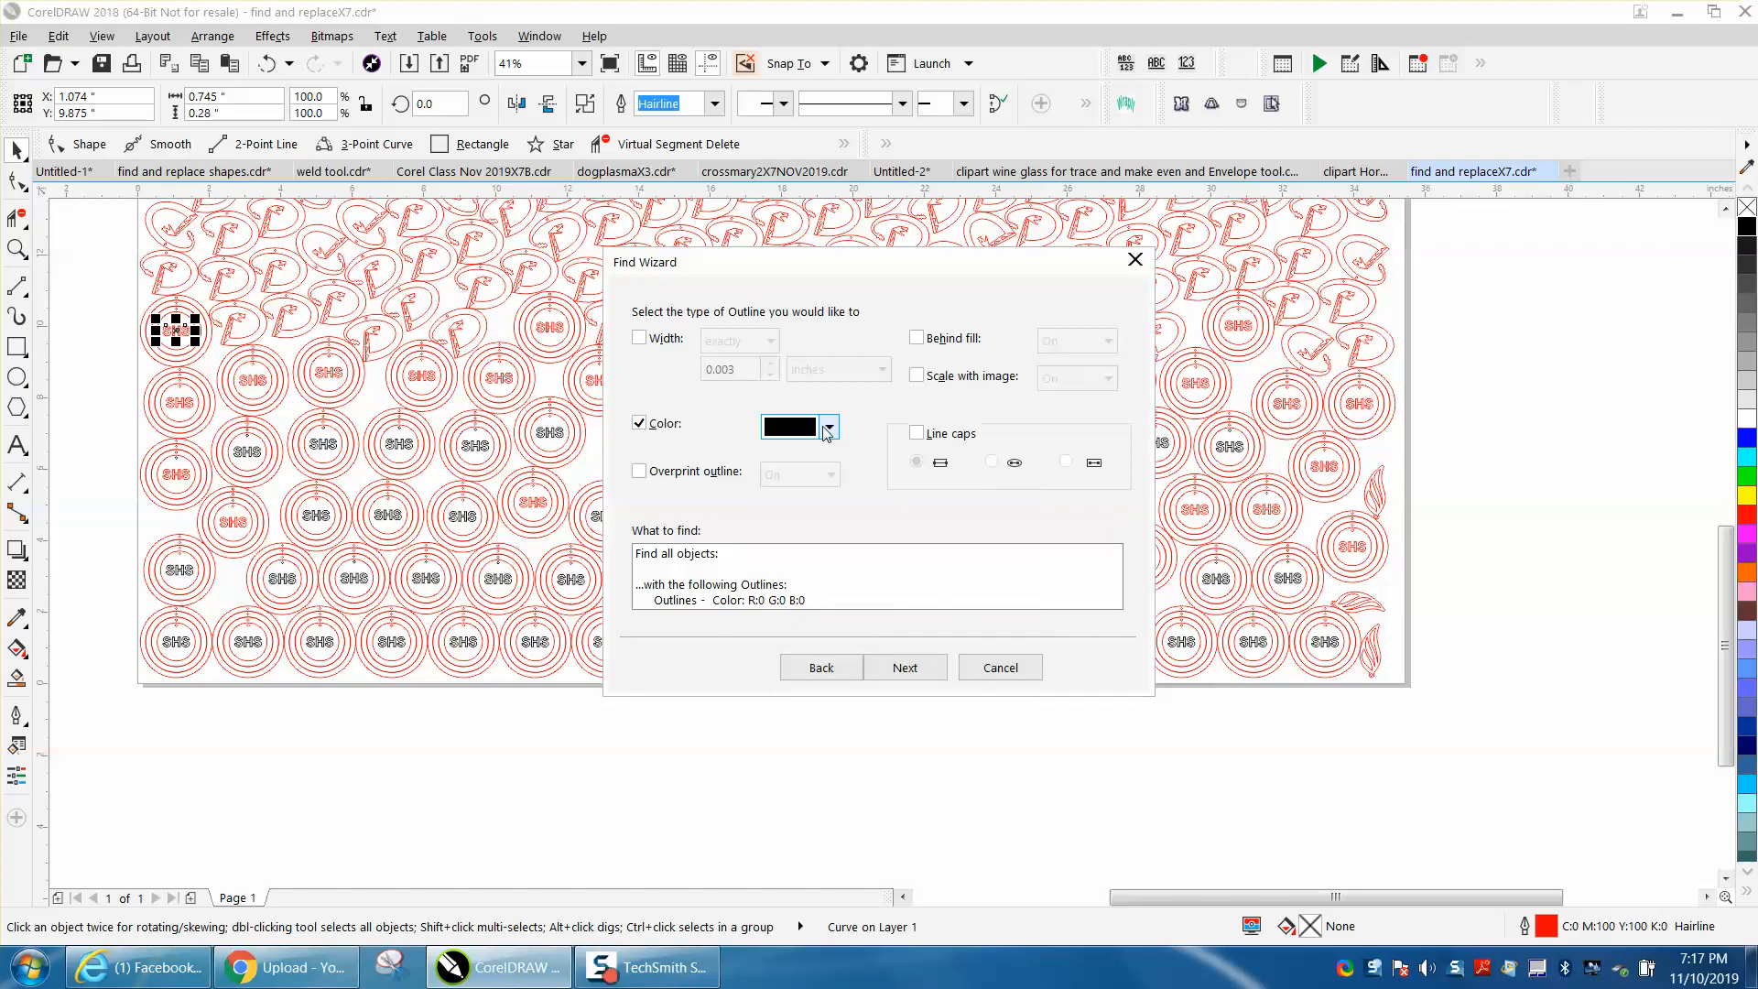
left_click(900, 673)
left_click(902, 668)
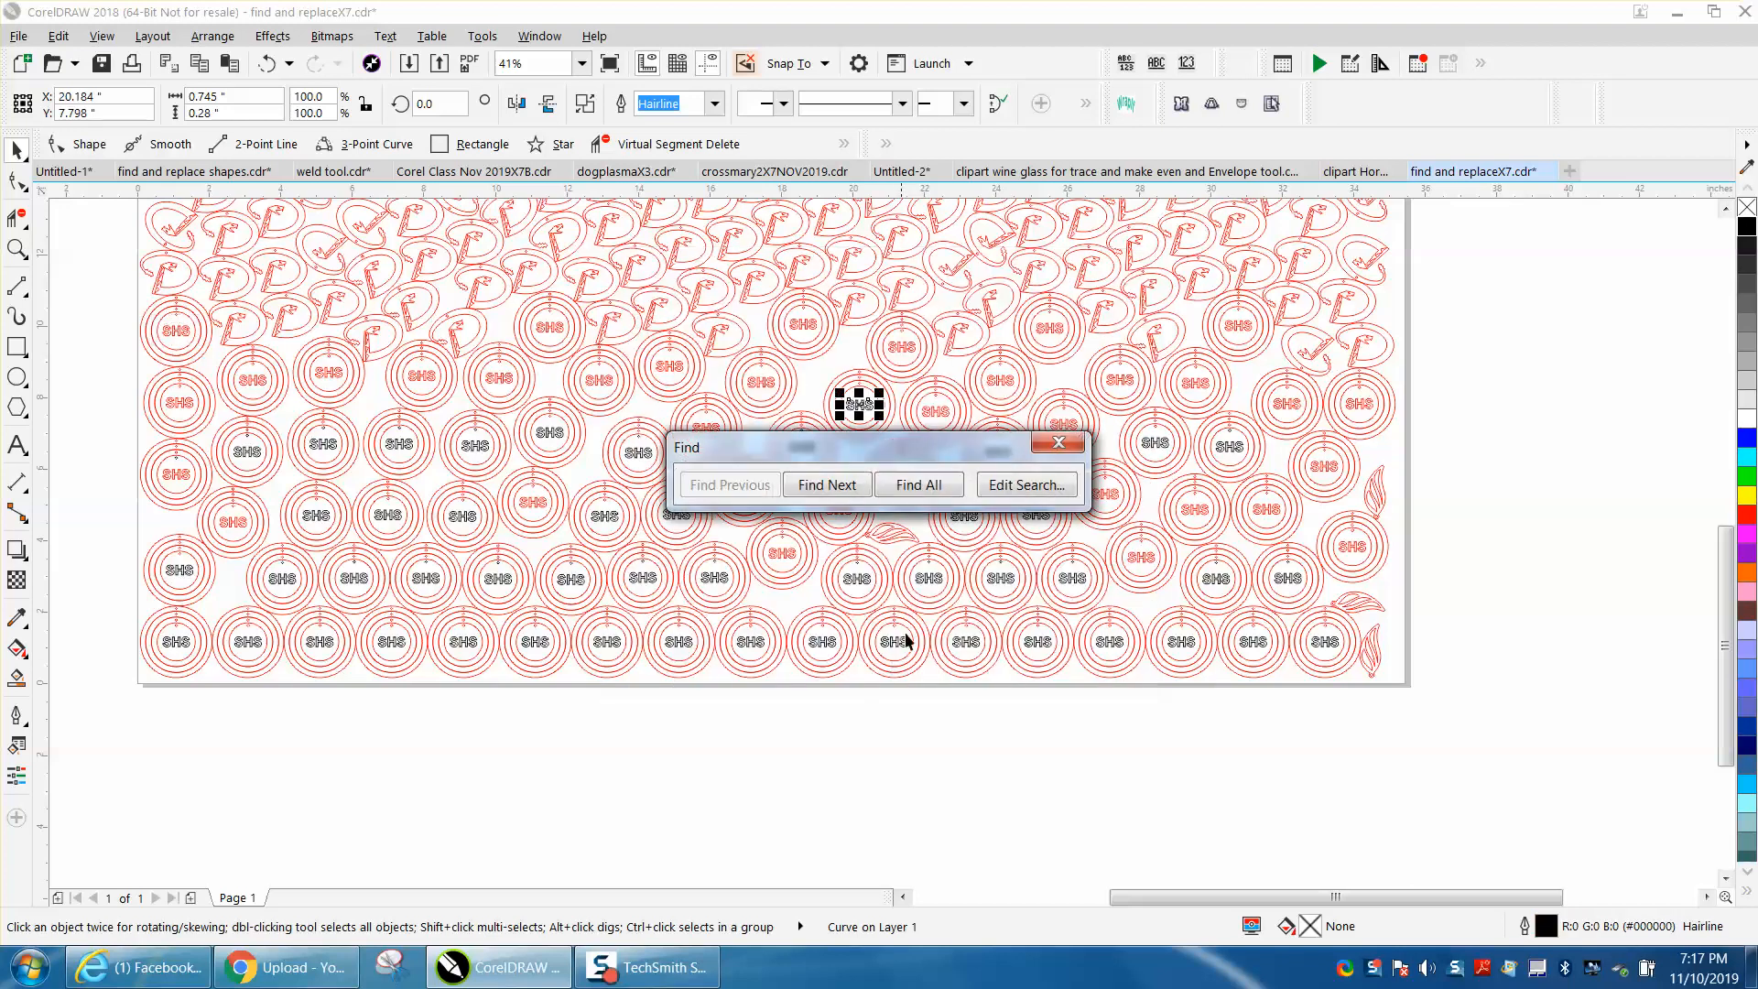
left_click(926, 490)
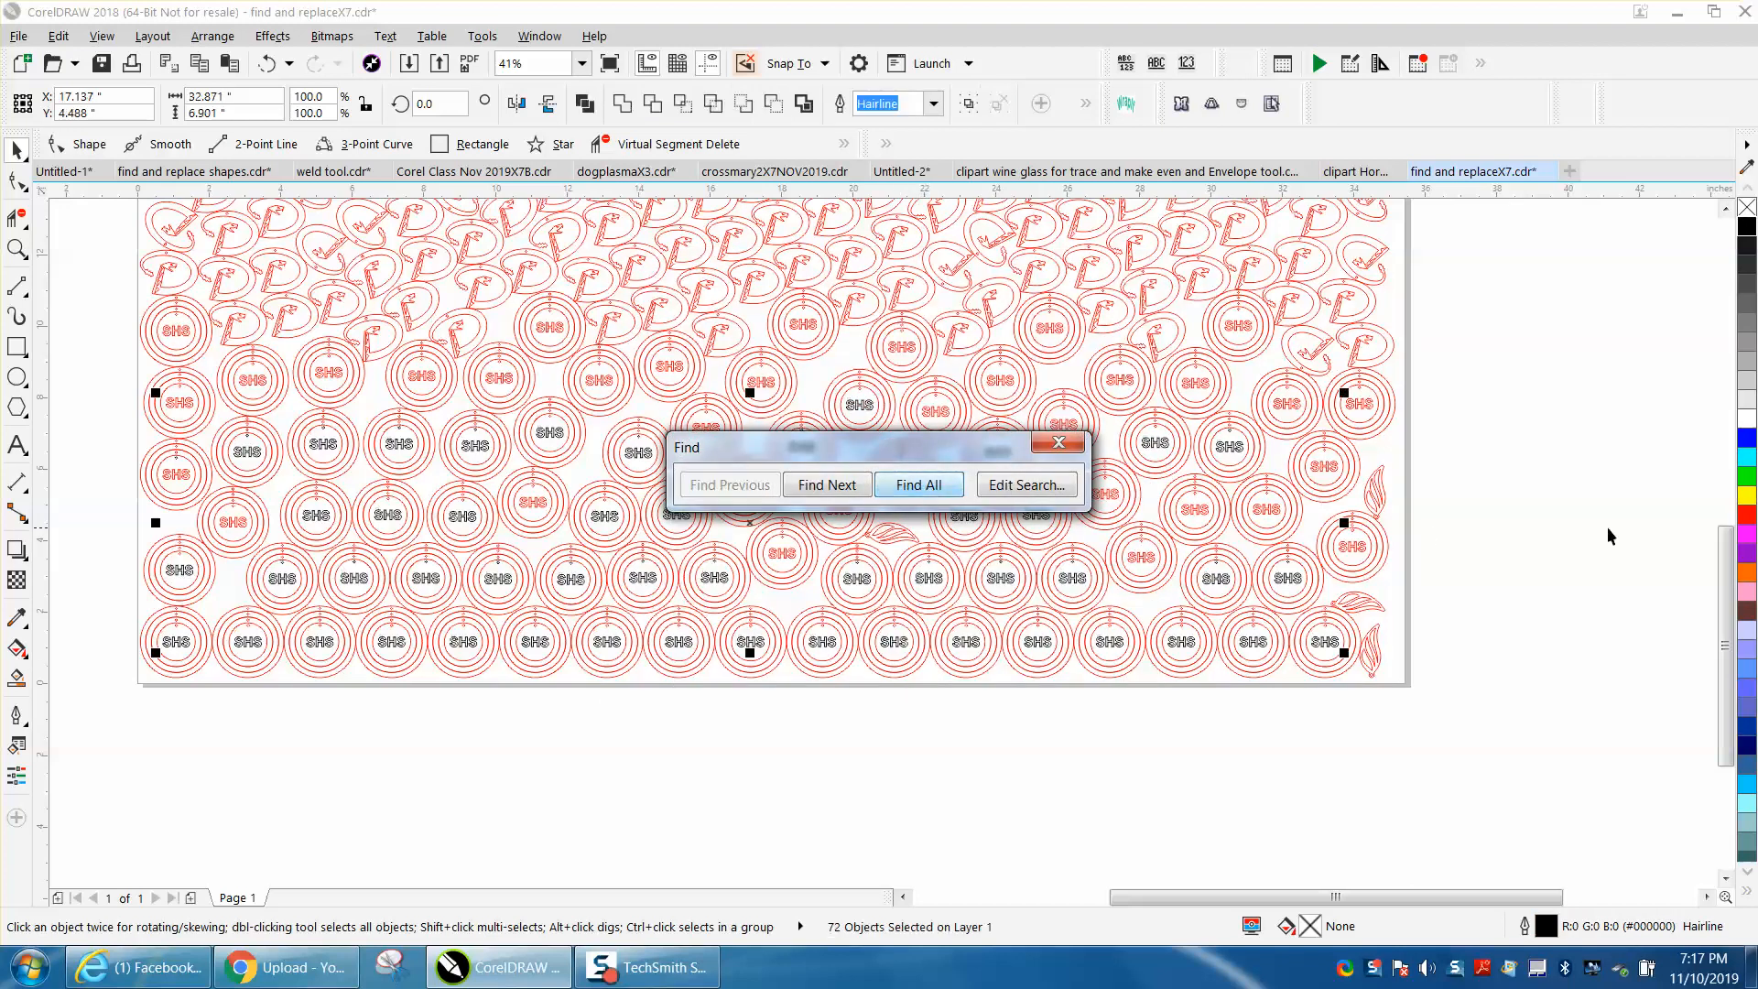
left_click(1058, 443)
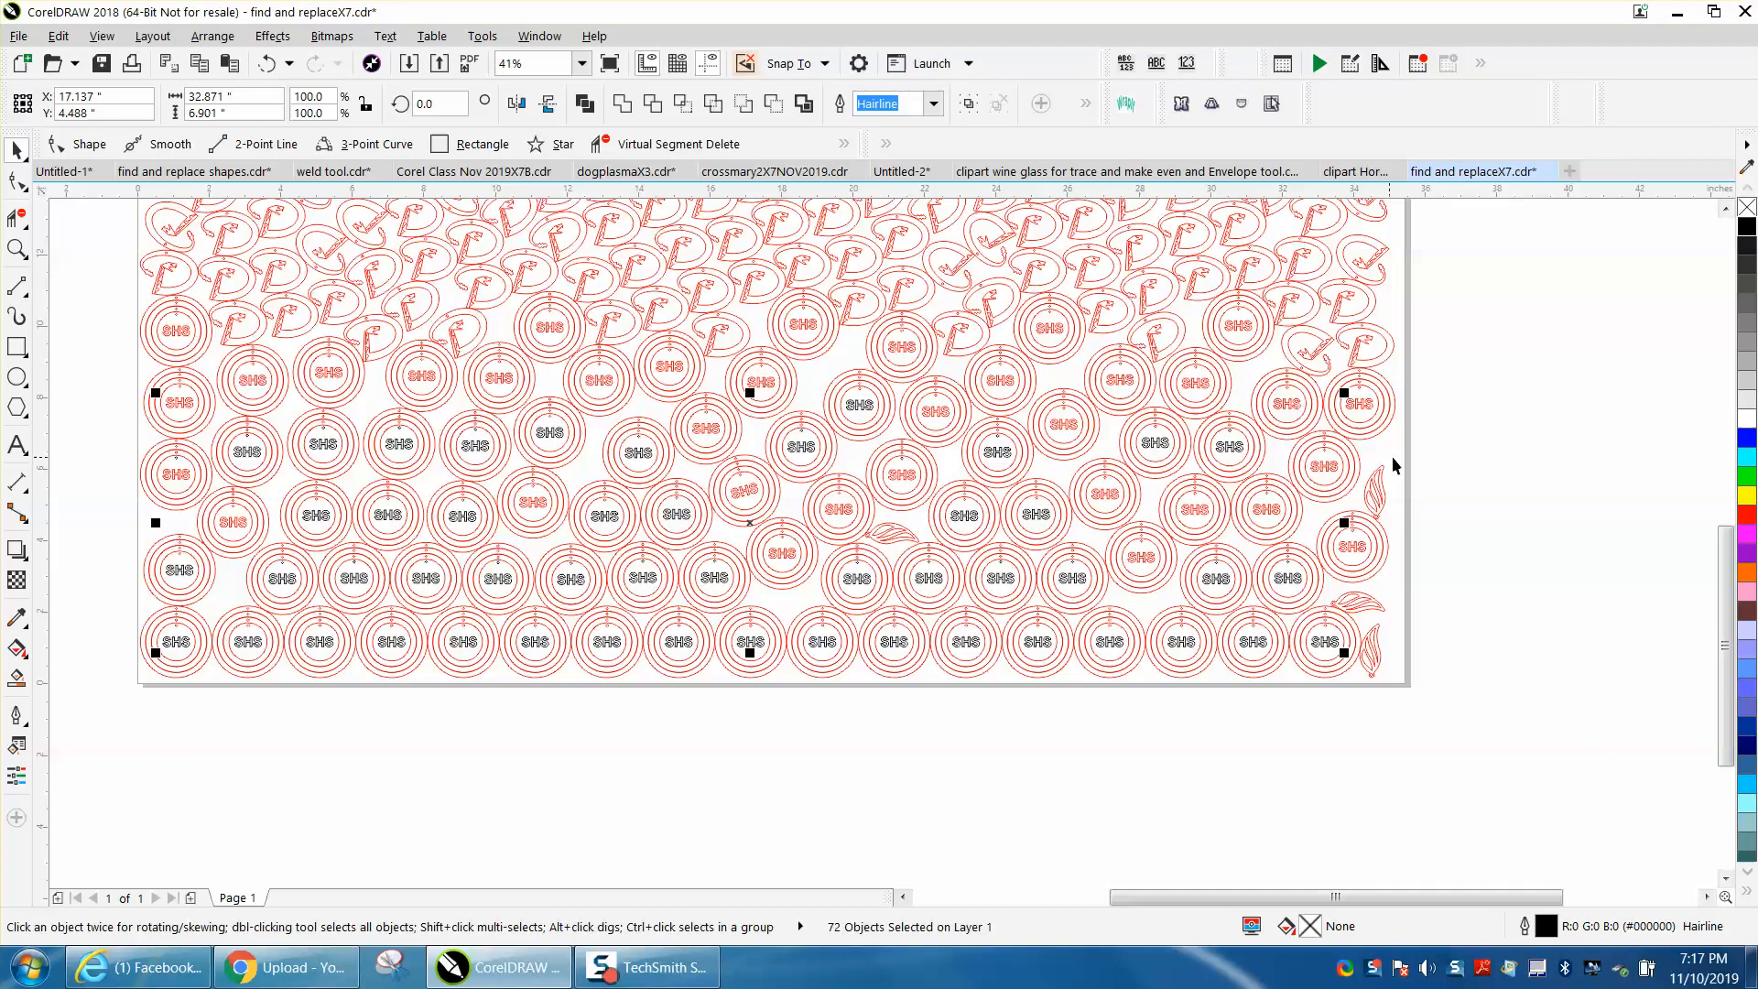
Step: Change the outline of the found SHS lettering to green (#00FF00) and clear the selection
right_click(1744, 478)
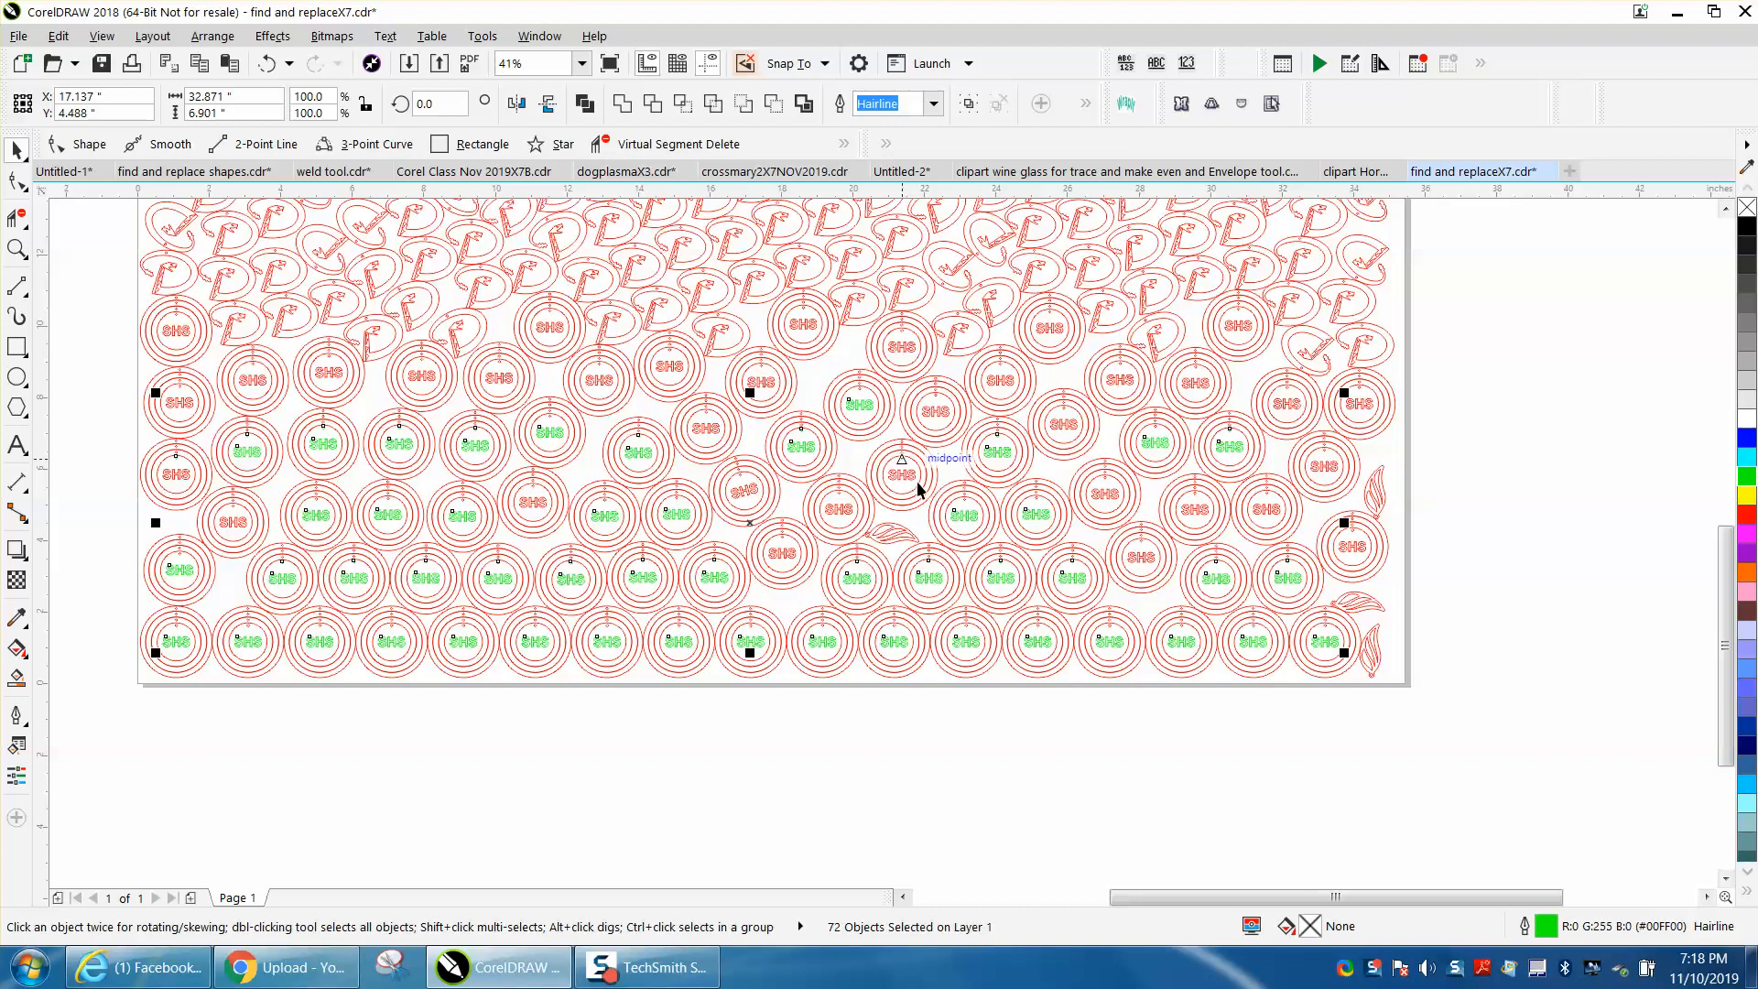
key("Delete")
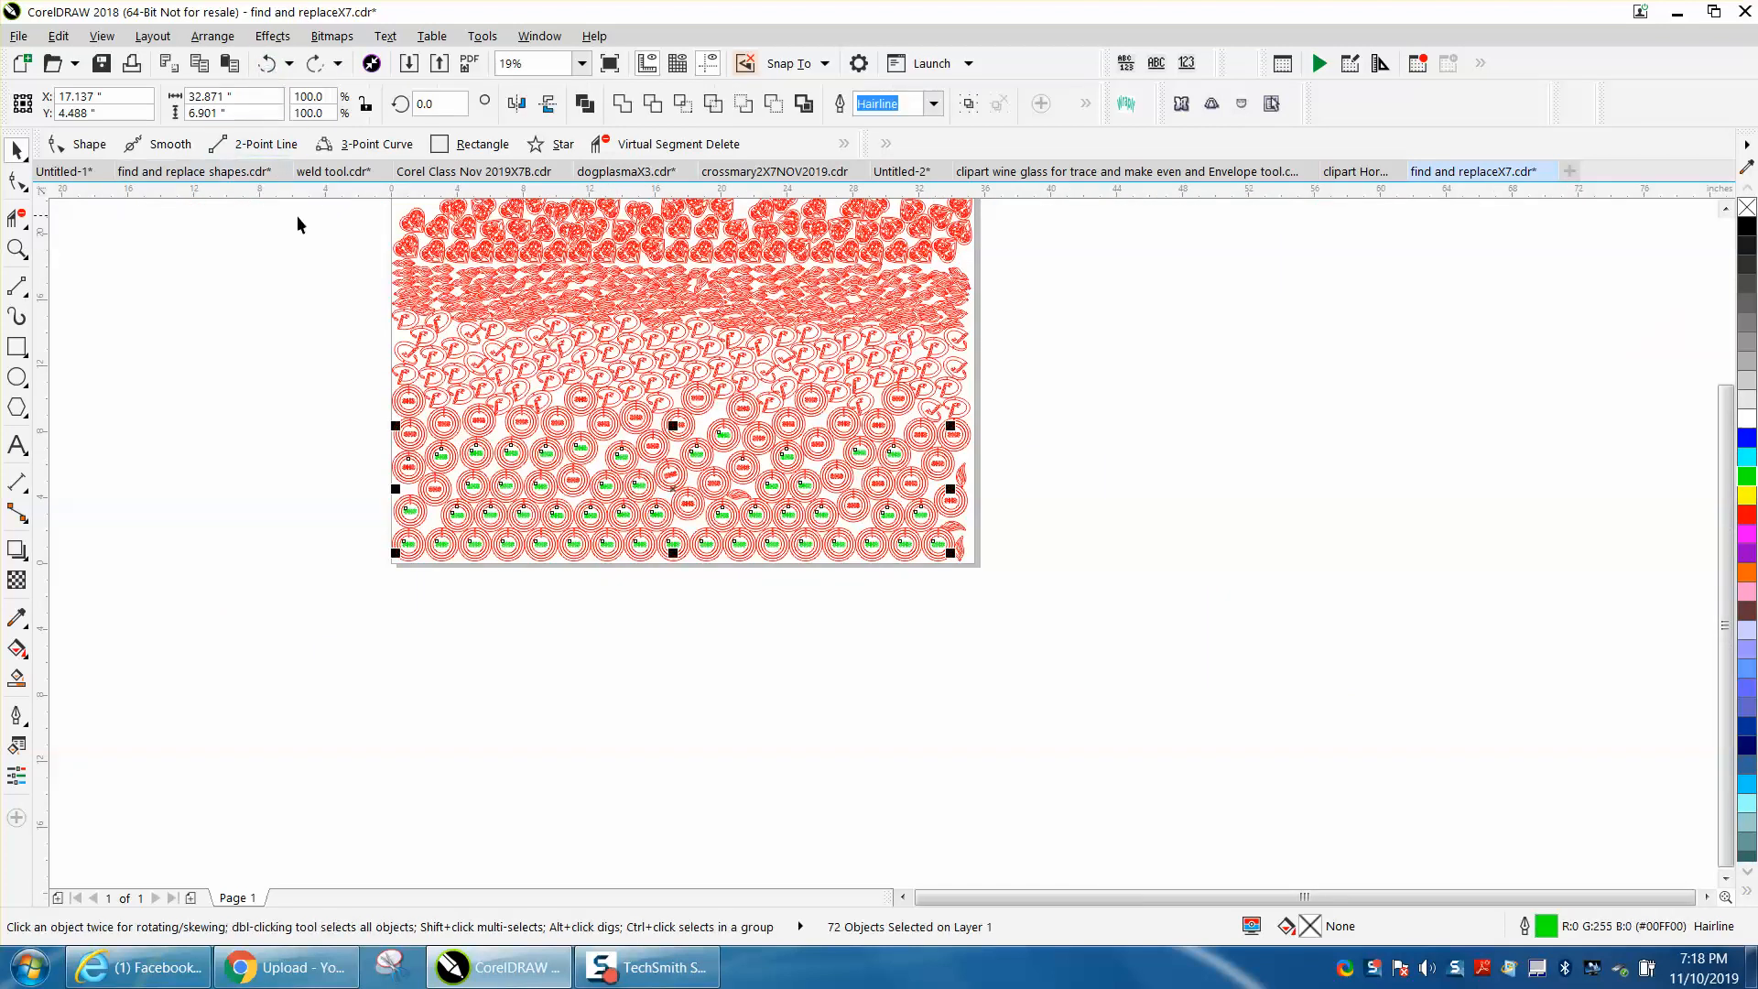
left_click(1041, 256)
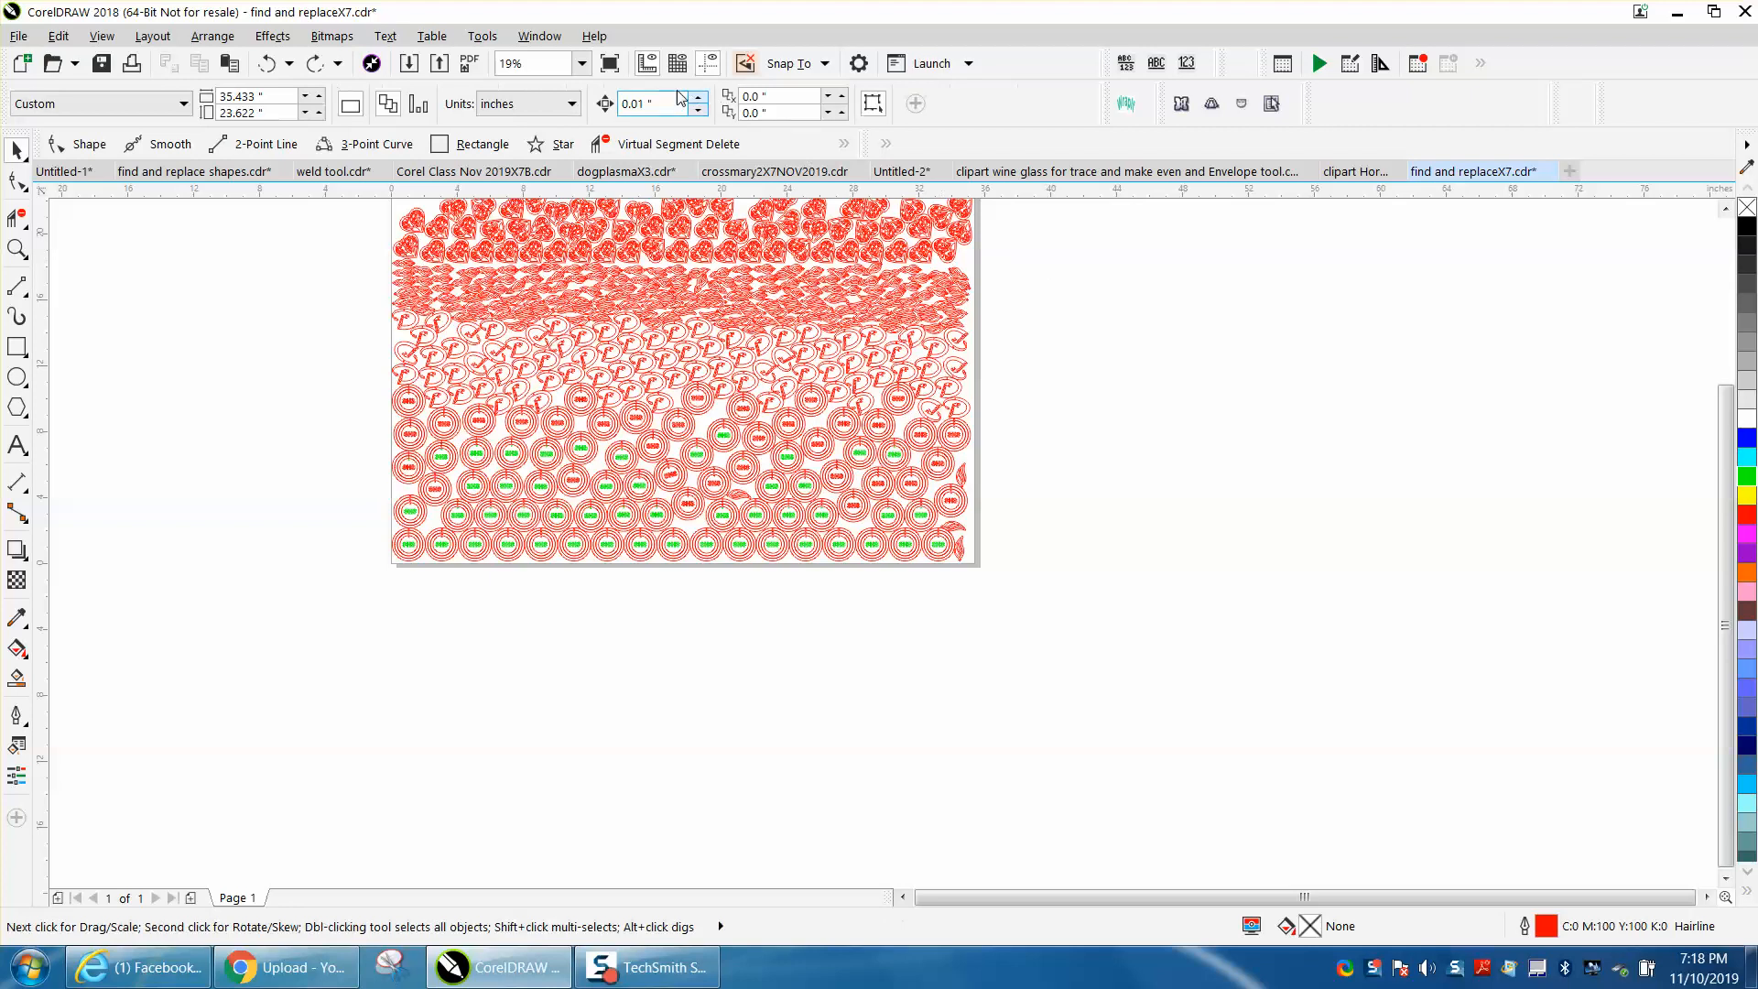
scroll(802, 308, "down", 2)
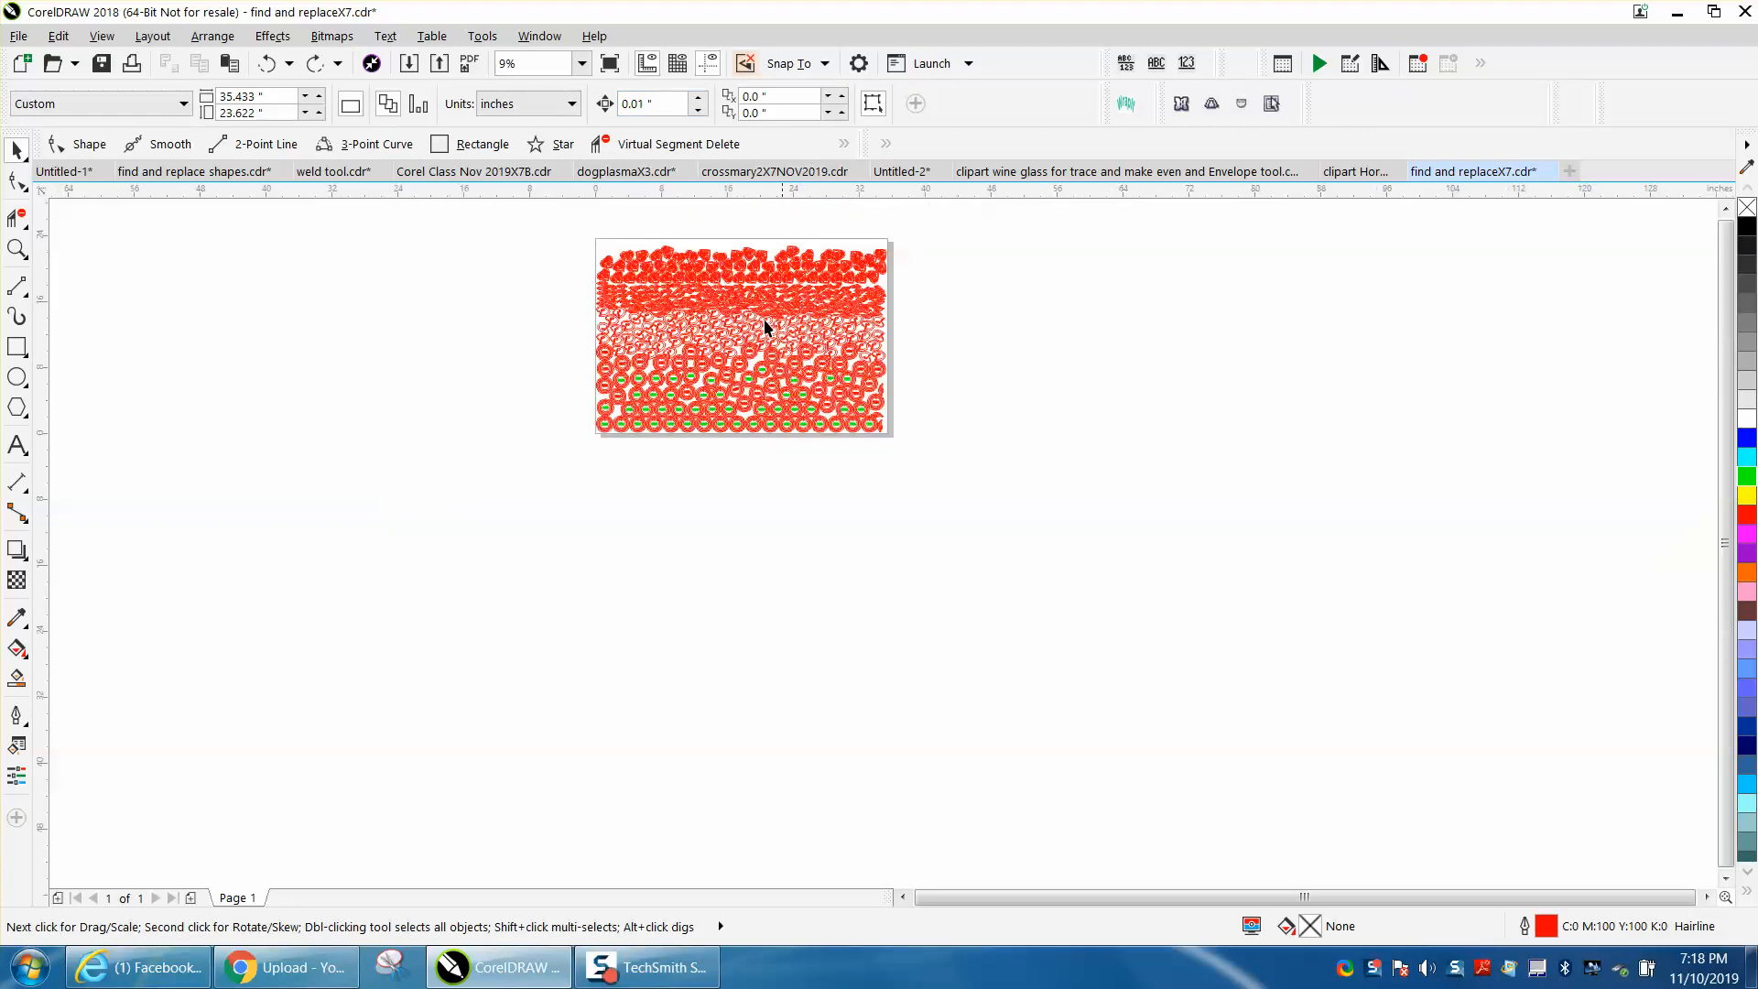
left_click(16, 248)
left_click_drag(497, 225, 988, 416)
key("space")
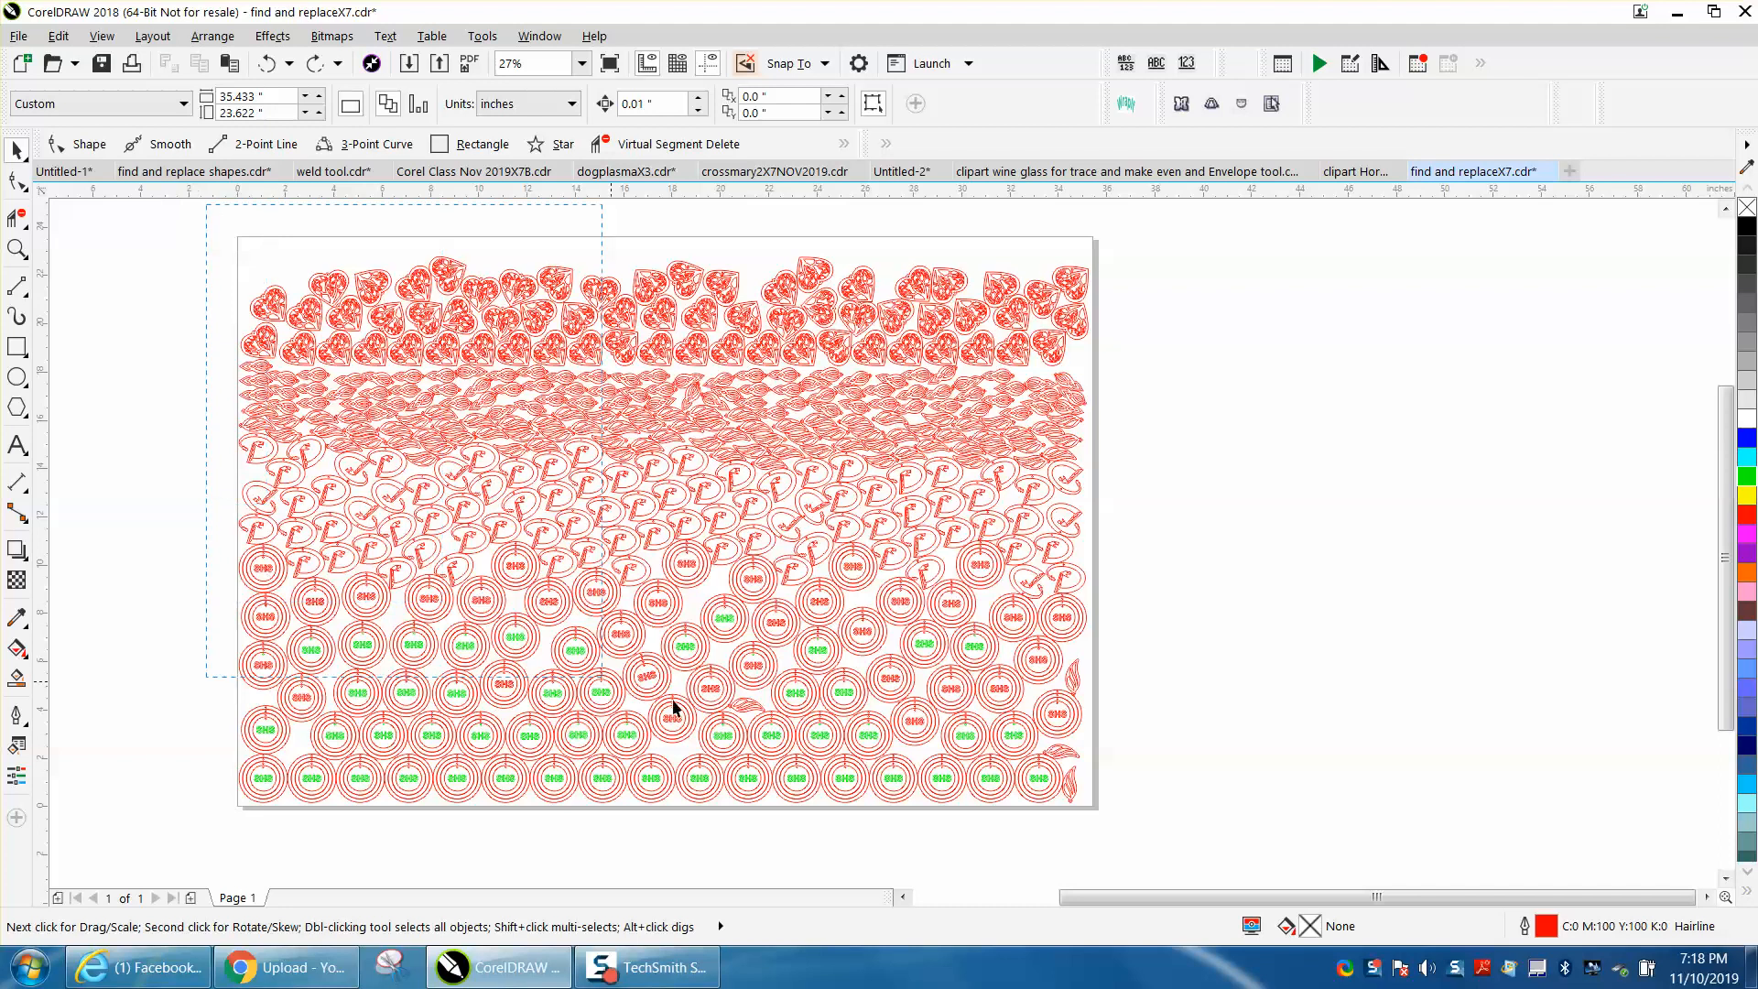
key("ctrl+a")
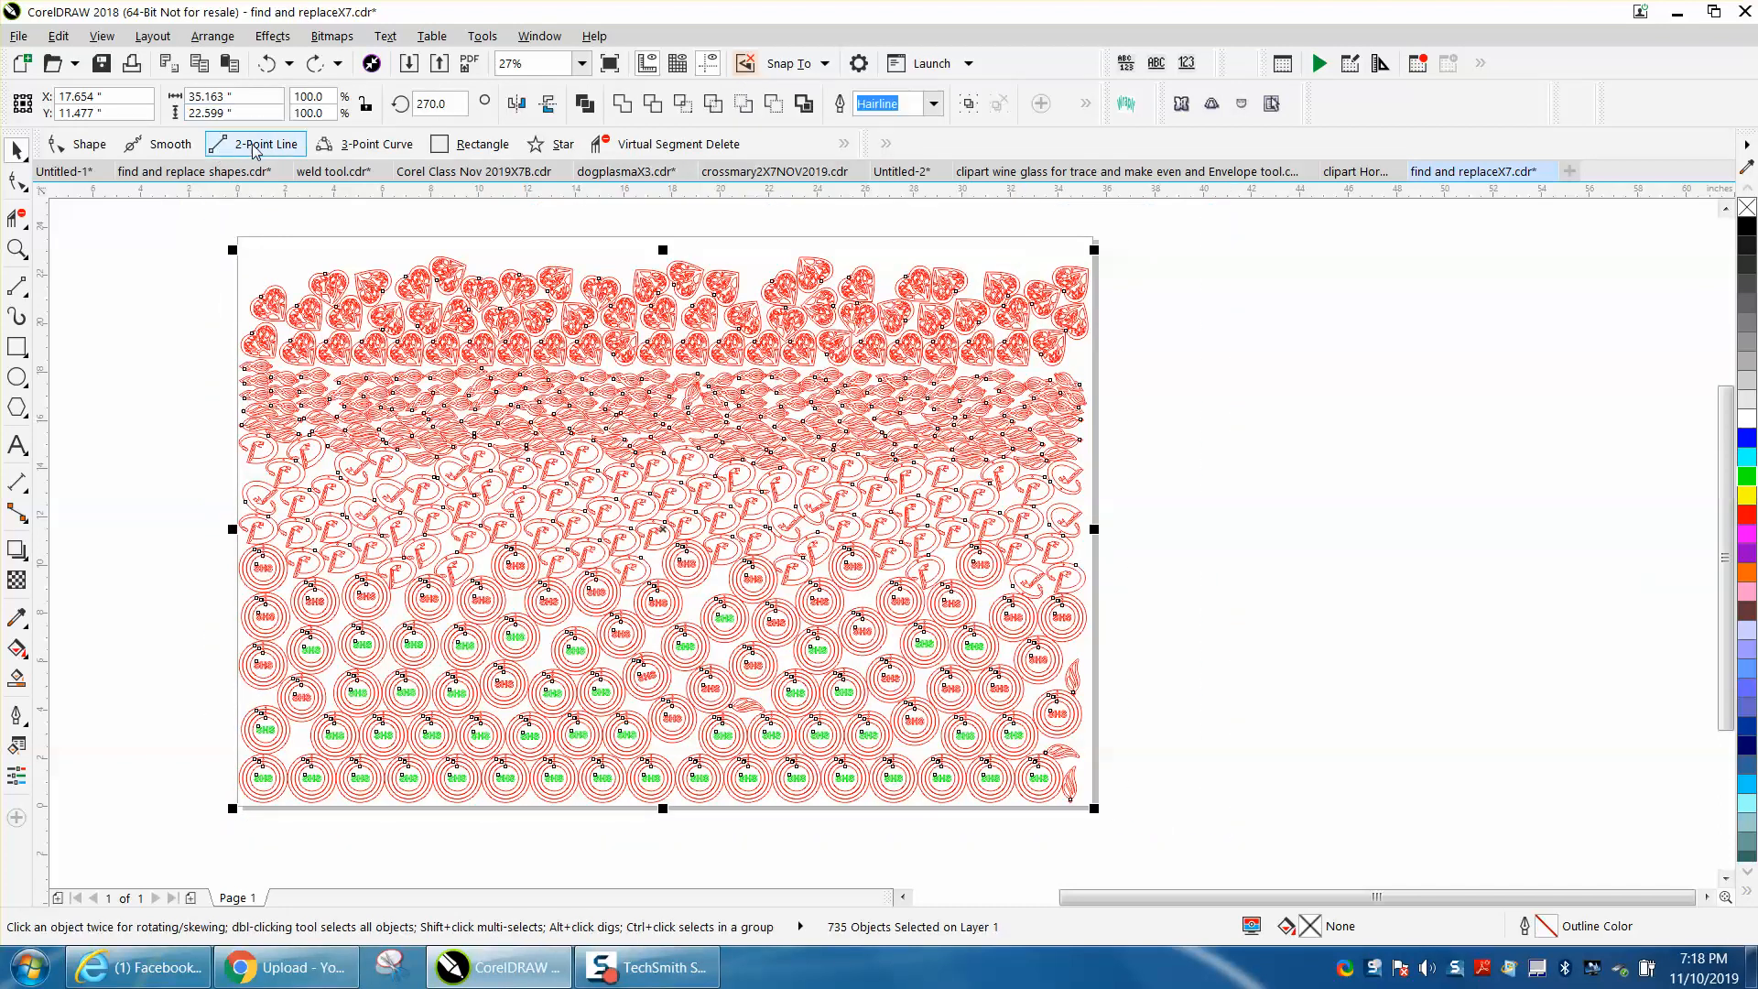
left_click(255, 241)
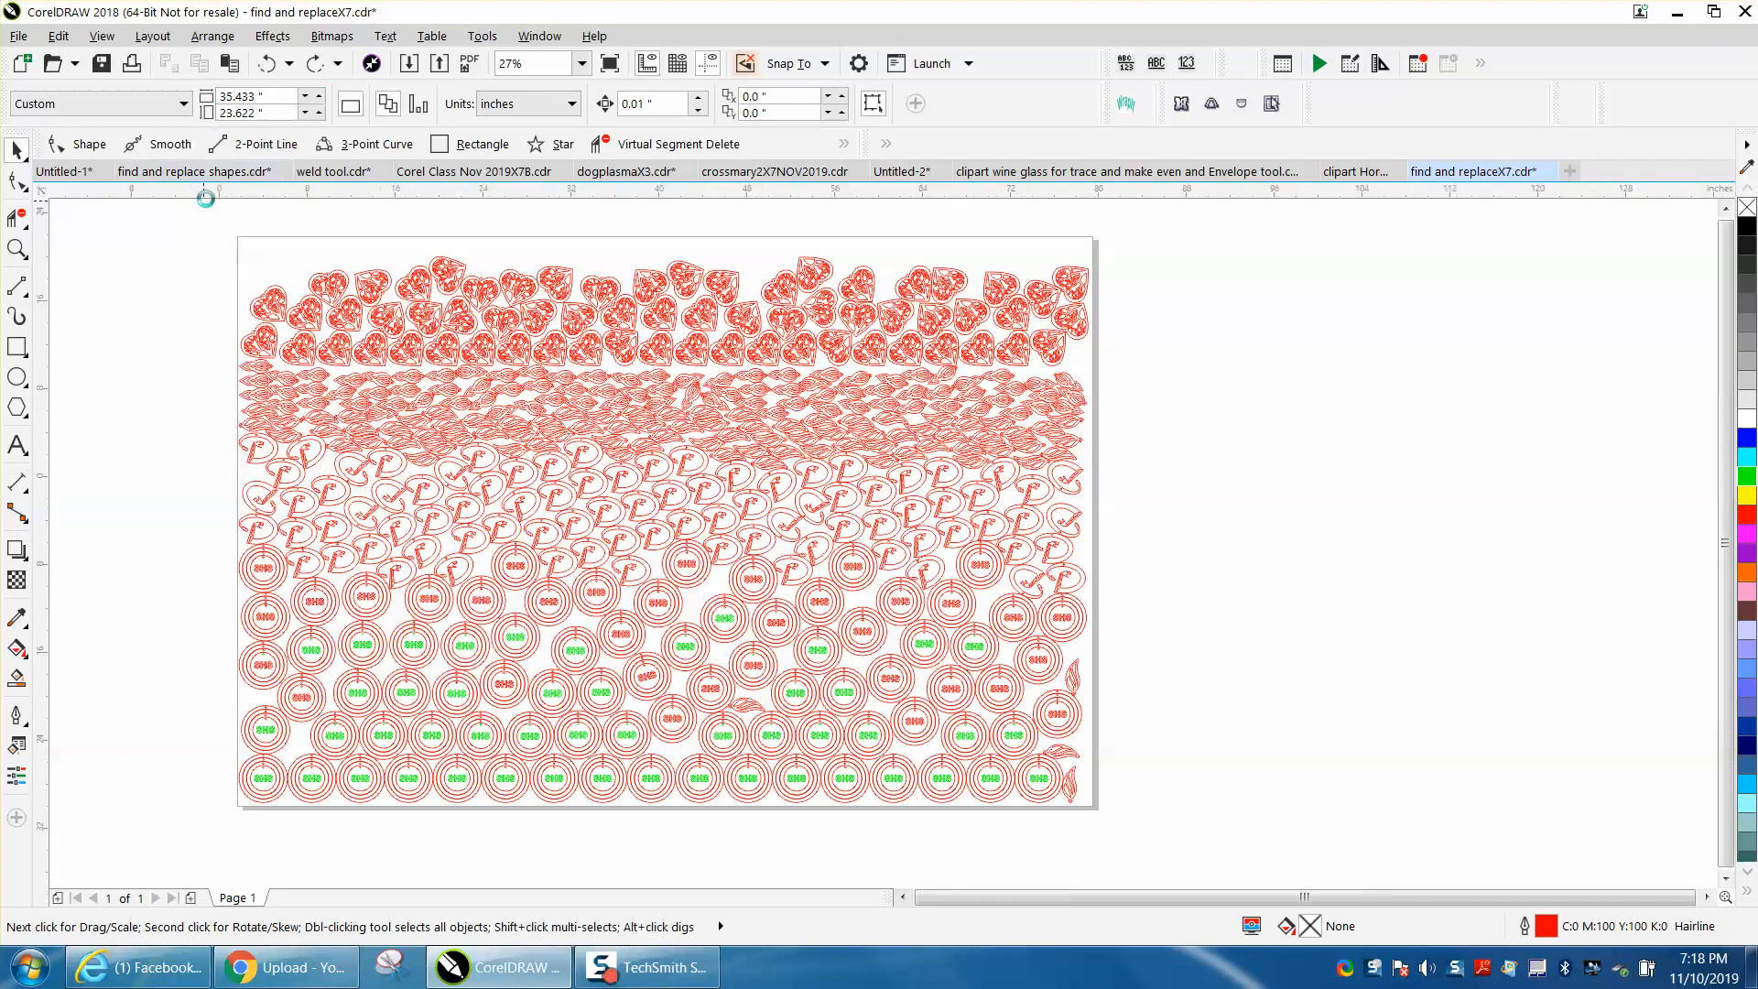
Step: Set the document's nudge distance to 24 inches
scroll(202, 210, "down", 2)
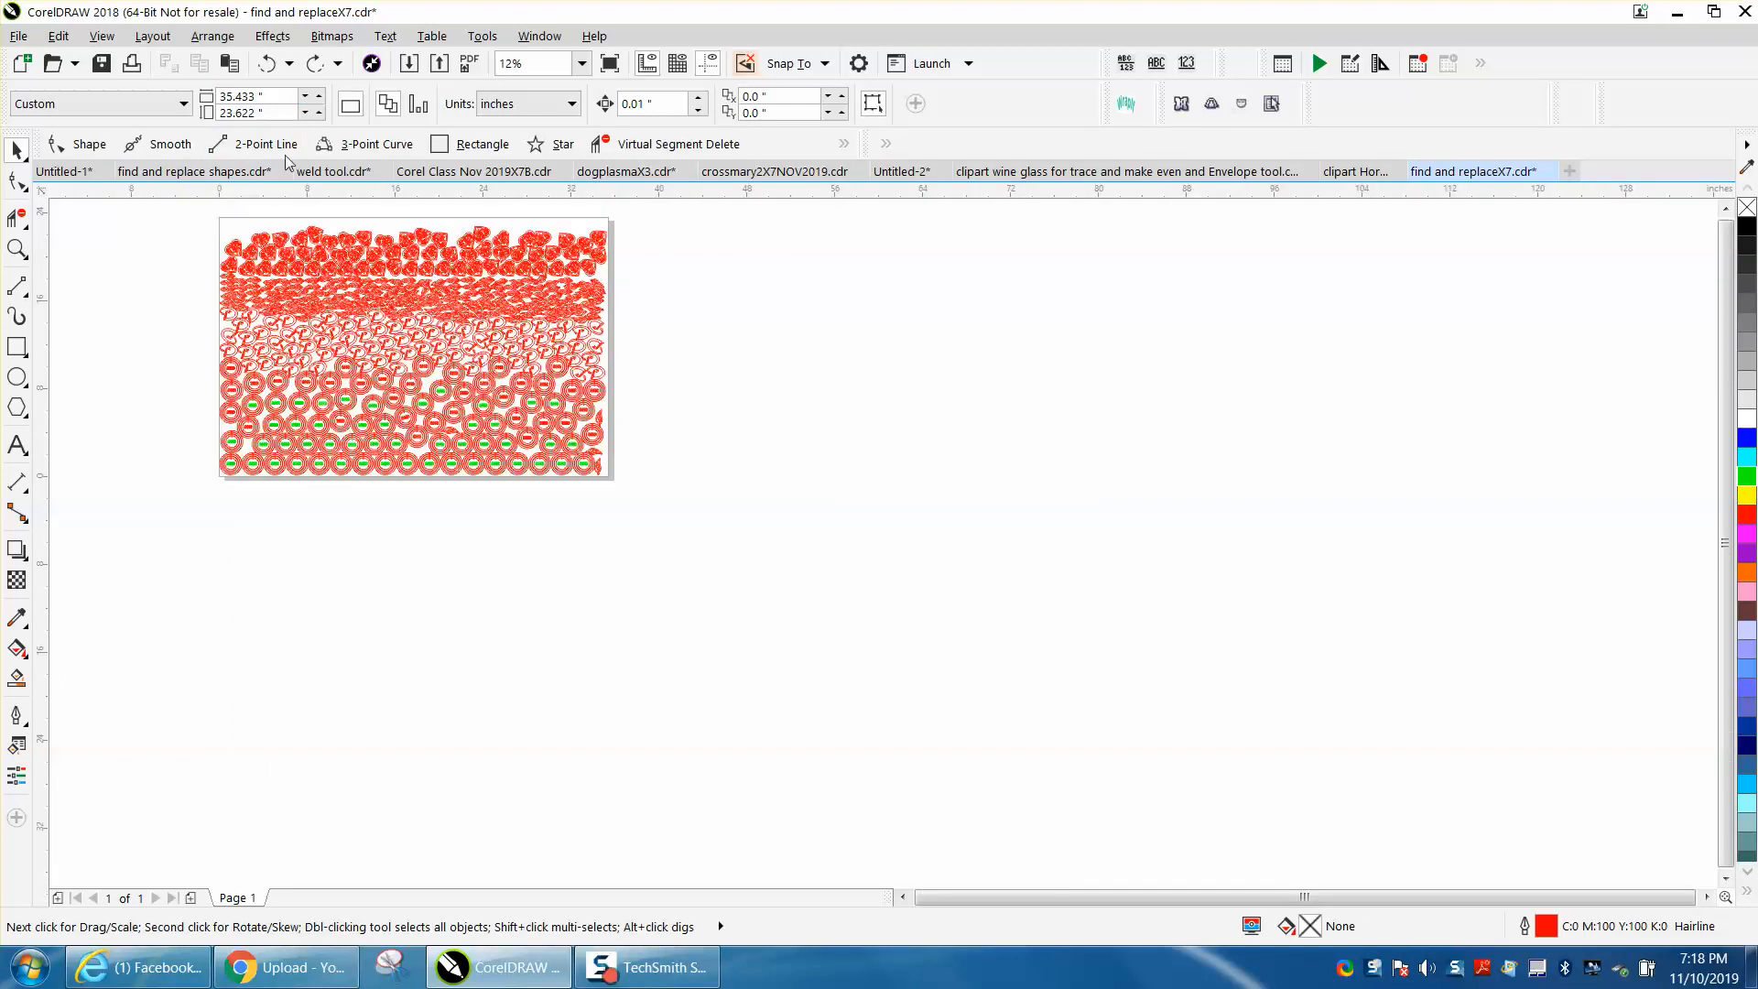
left_click_drag(654, 104, 602, 108)
type("24")
key("Return")
scroll(813, 382, "down", 1)
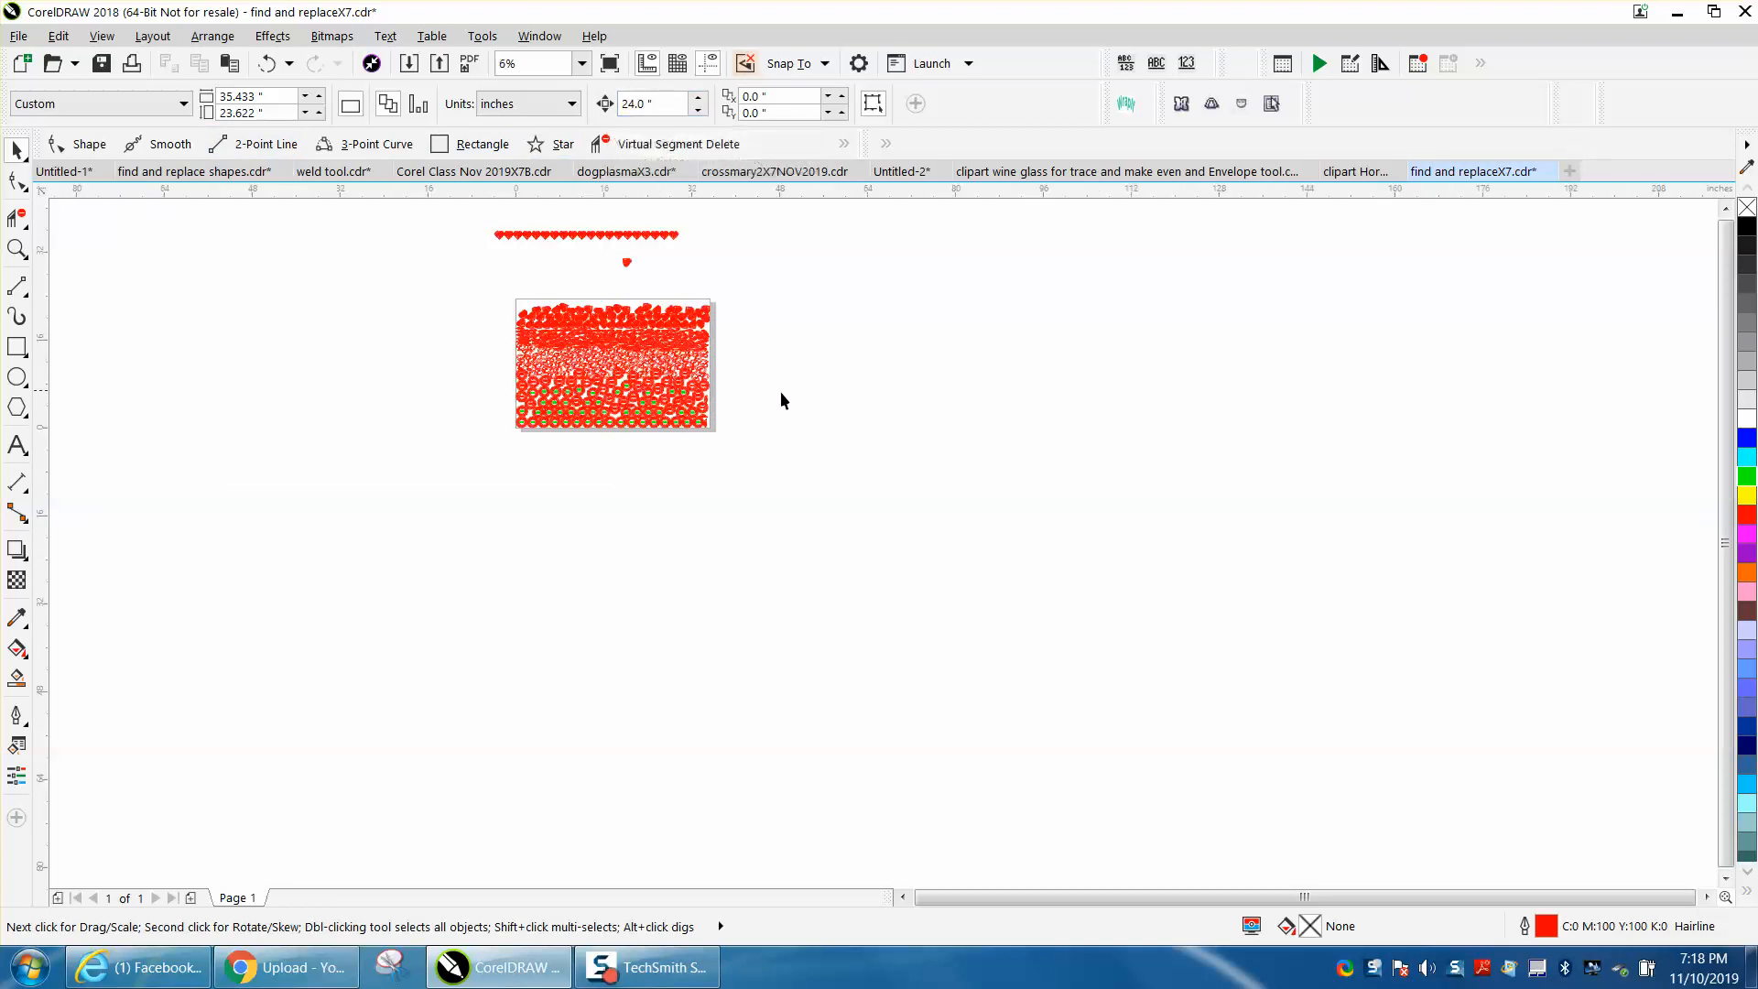
Step: Begin a new Find Objects search based on Outline properties
left_click(16, 249)
left_click_drag(476, 301, 824, 463)
left_click(58, 36)
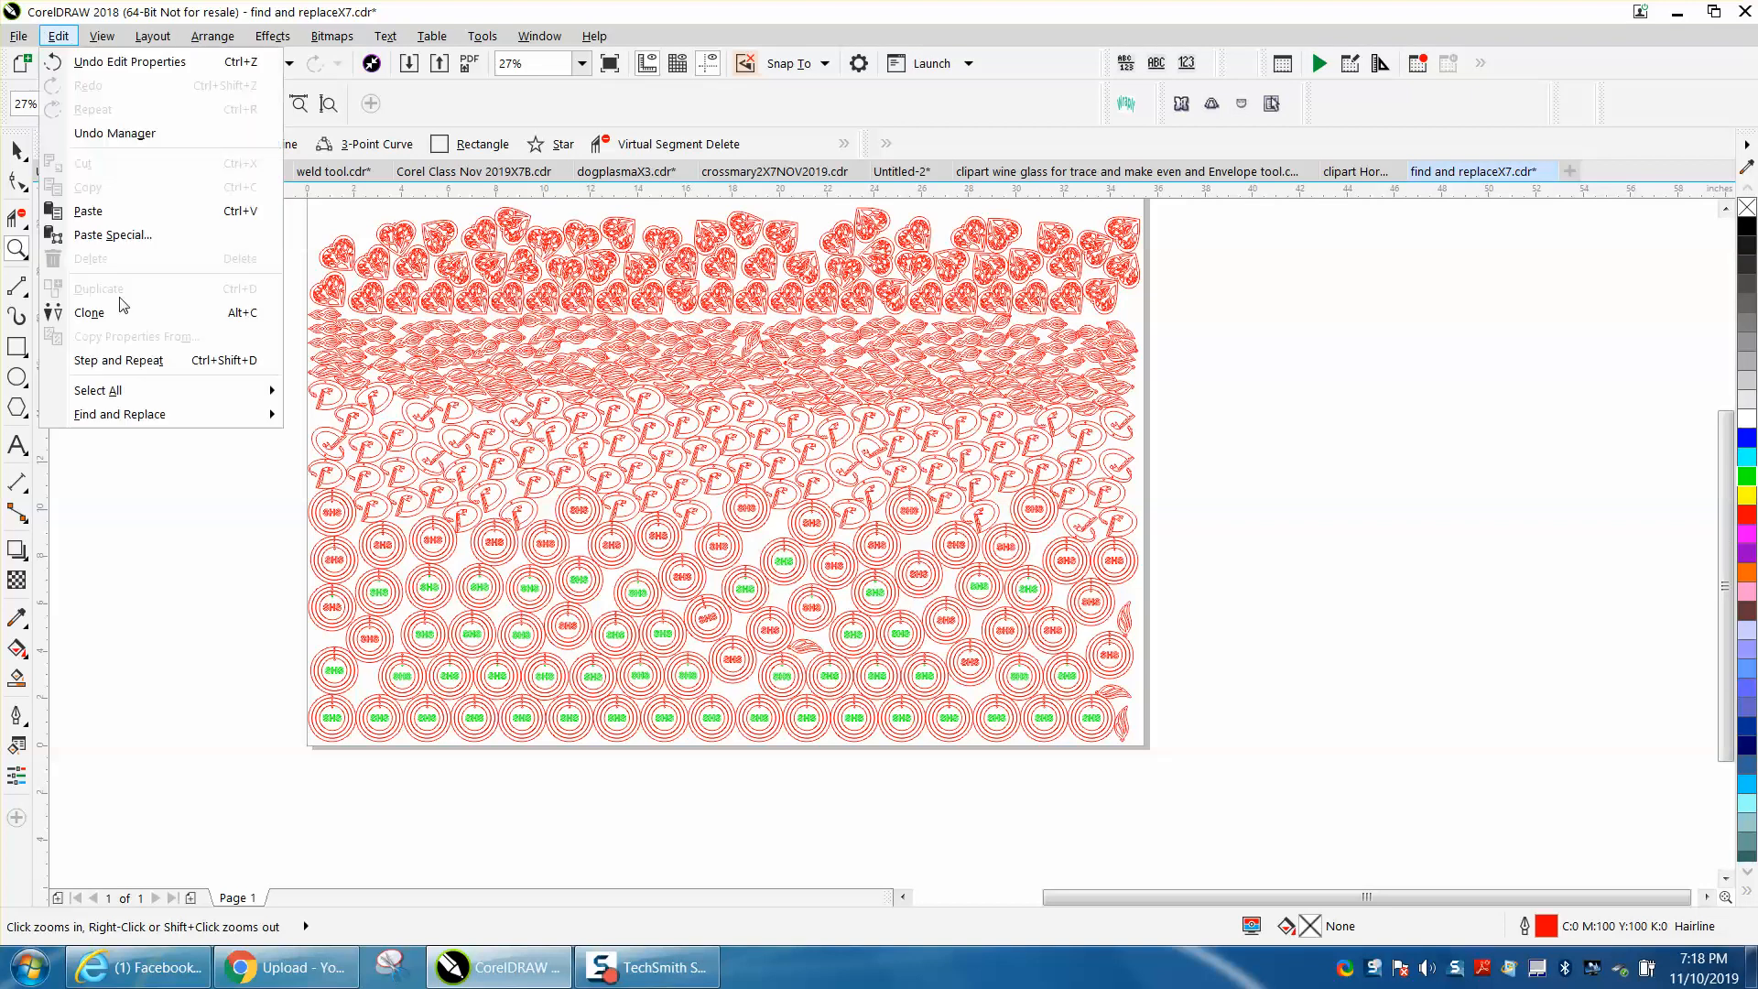
mouse_move(148, 414)
left_click(393, 415)
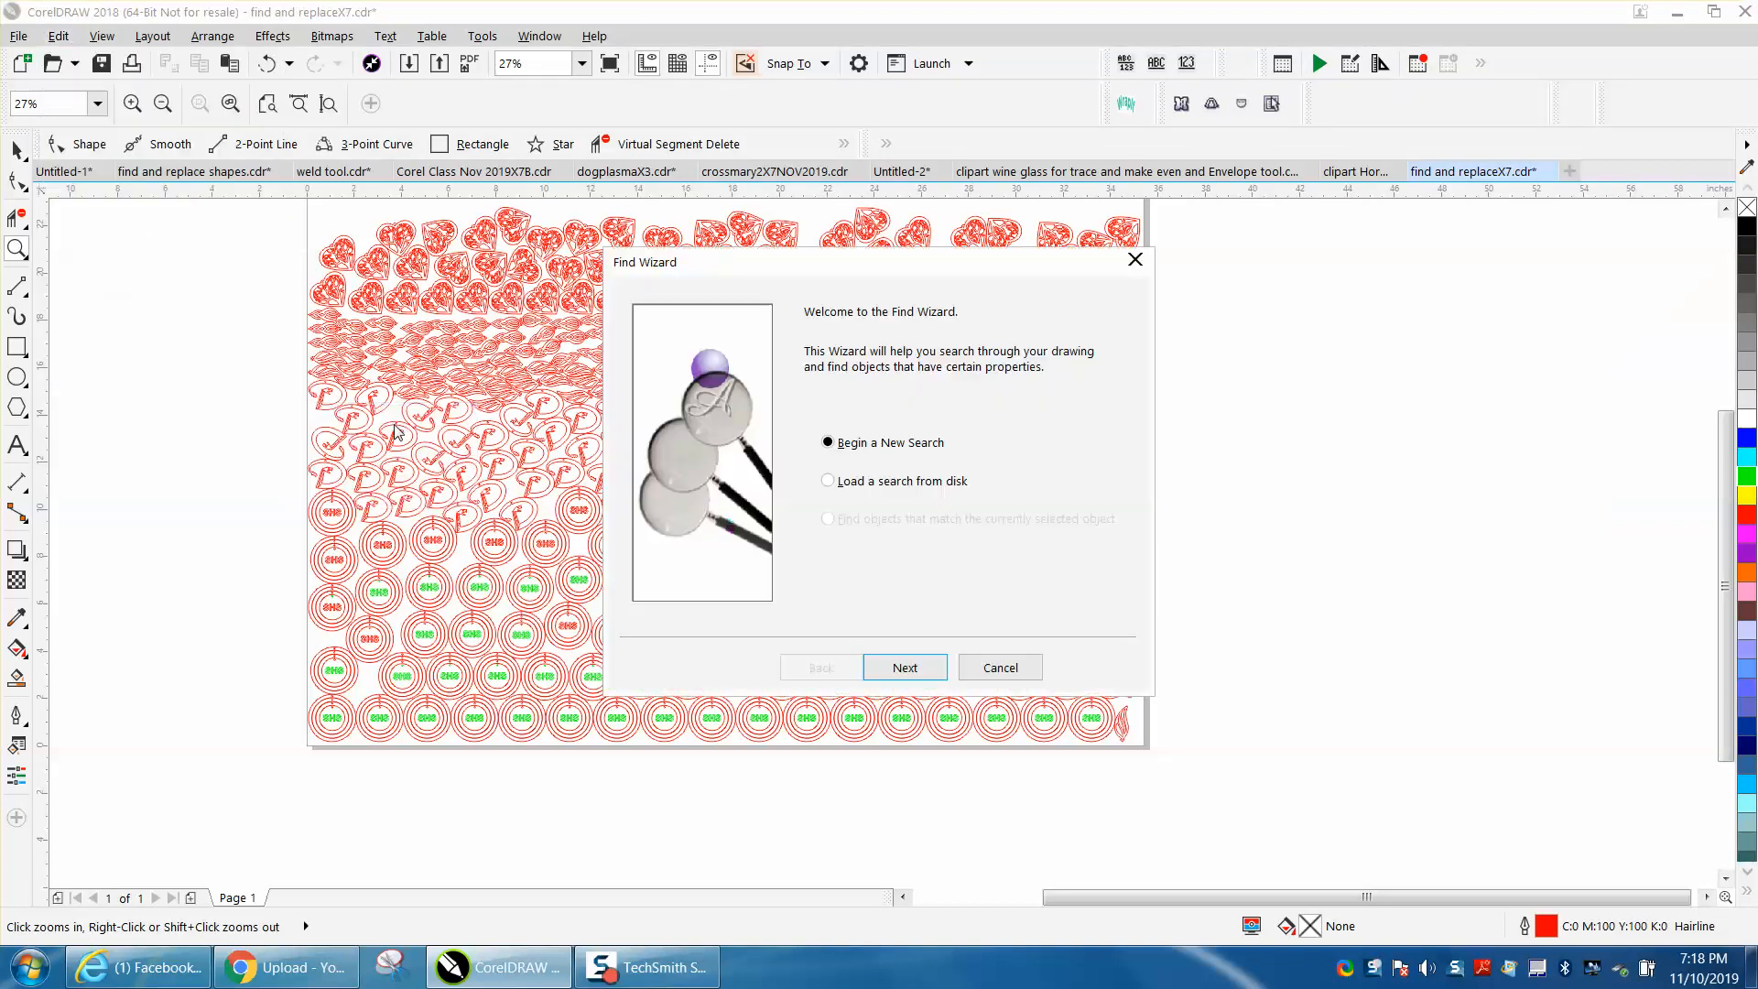
left_click(902, 669)
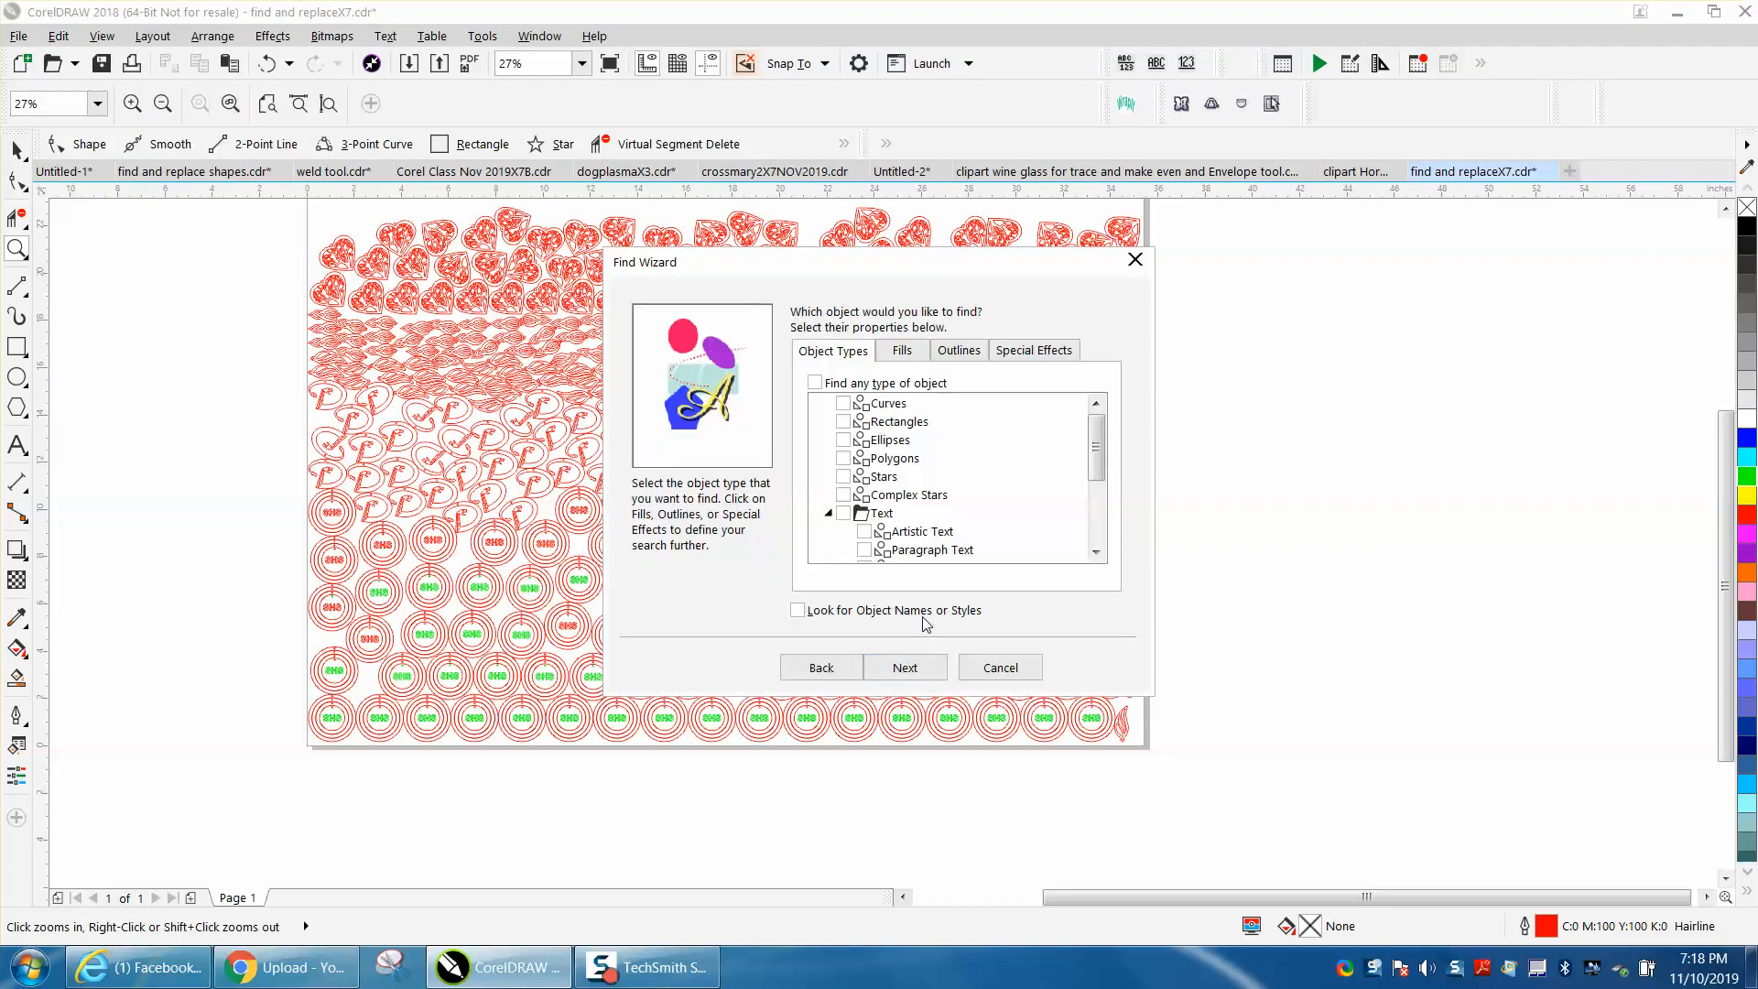
left_click(958, 350)
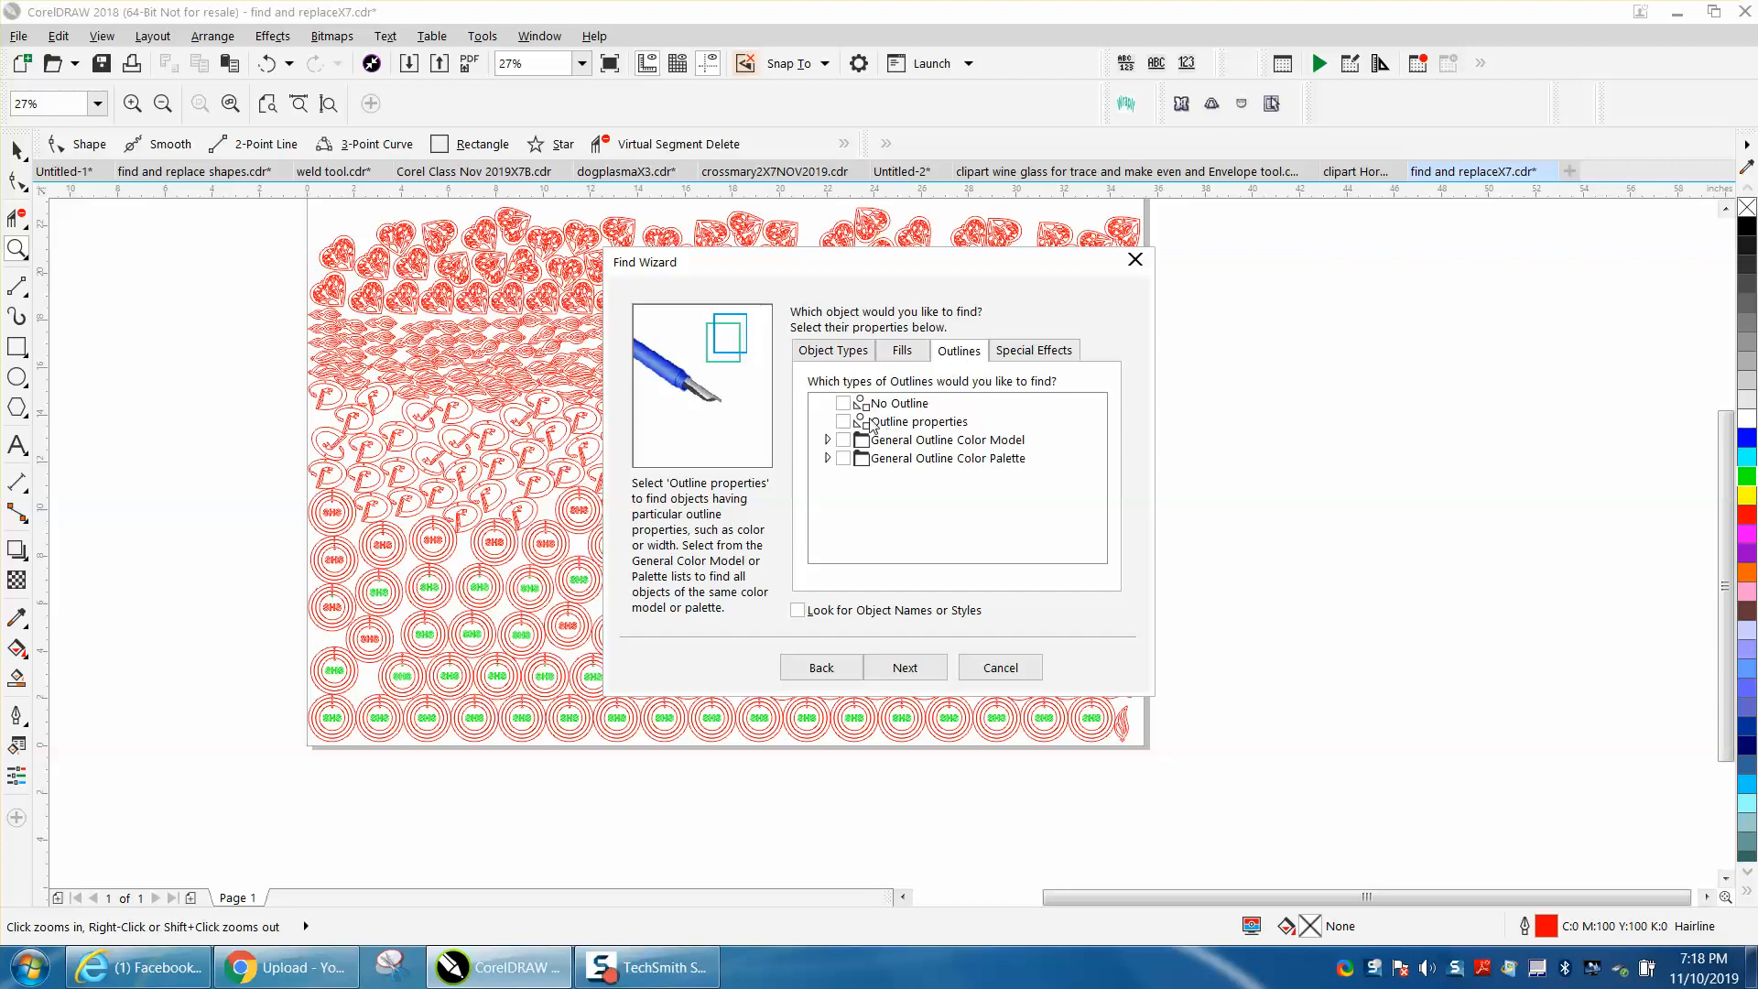
left_click(911, 660)
Step: Include outline color in the search criteria, sampling the green (#00FF00) from one of the recolored SHS letterings
left_click(640, 424)
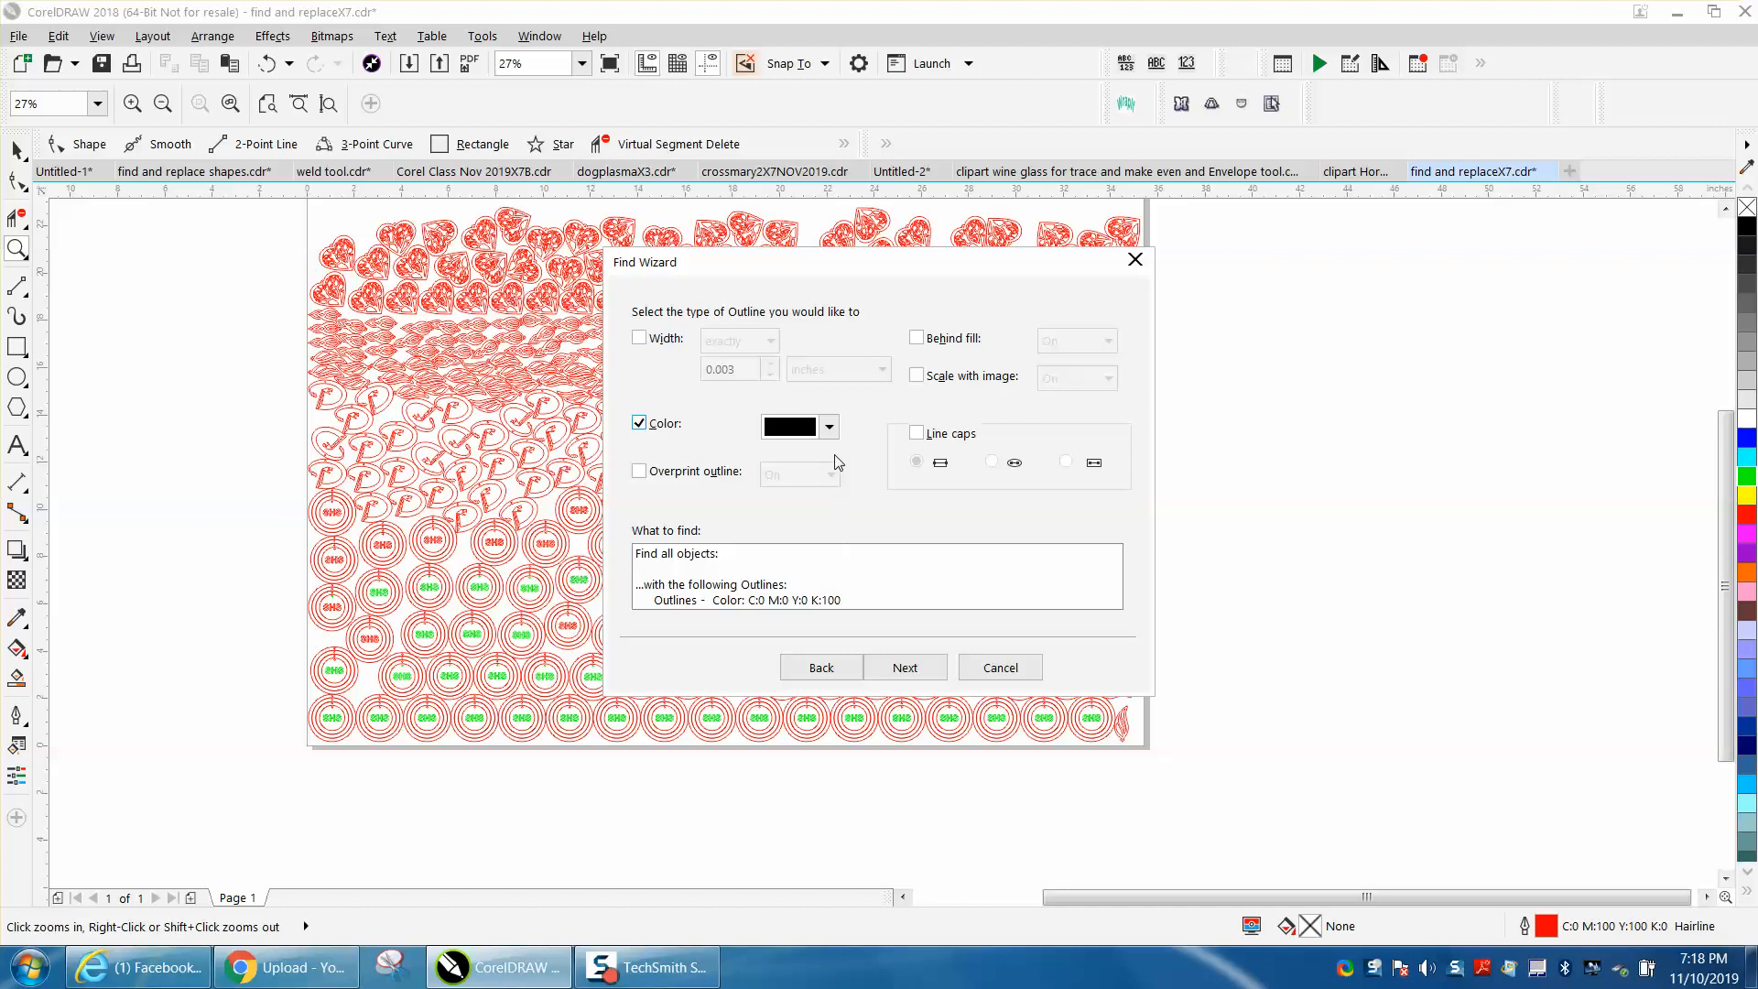
left_click(828, 427)
left_click(884, 480)
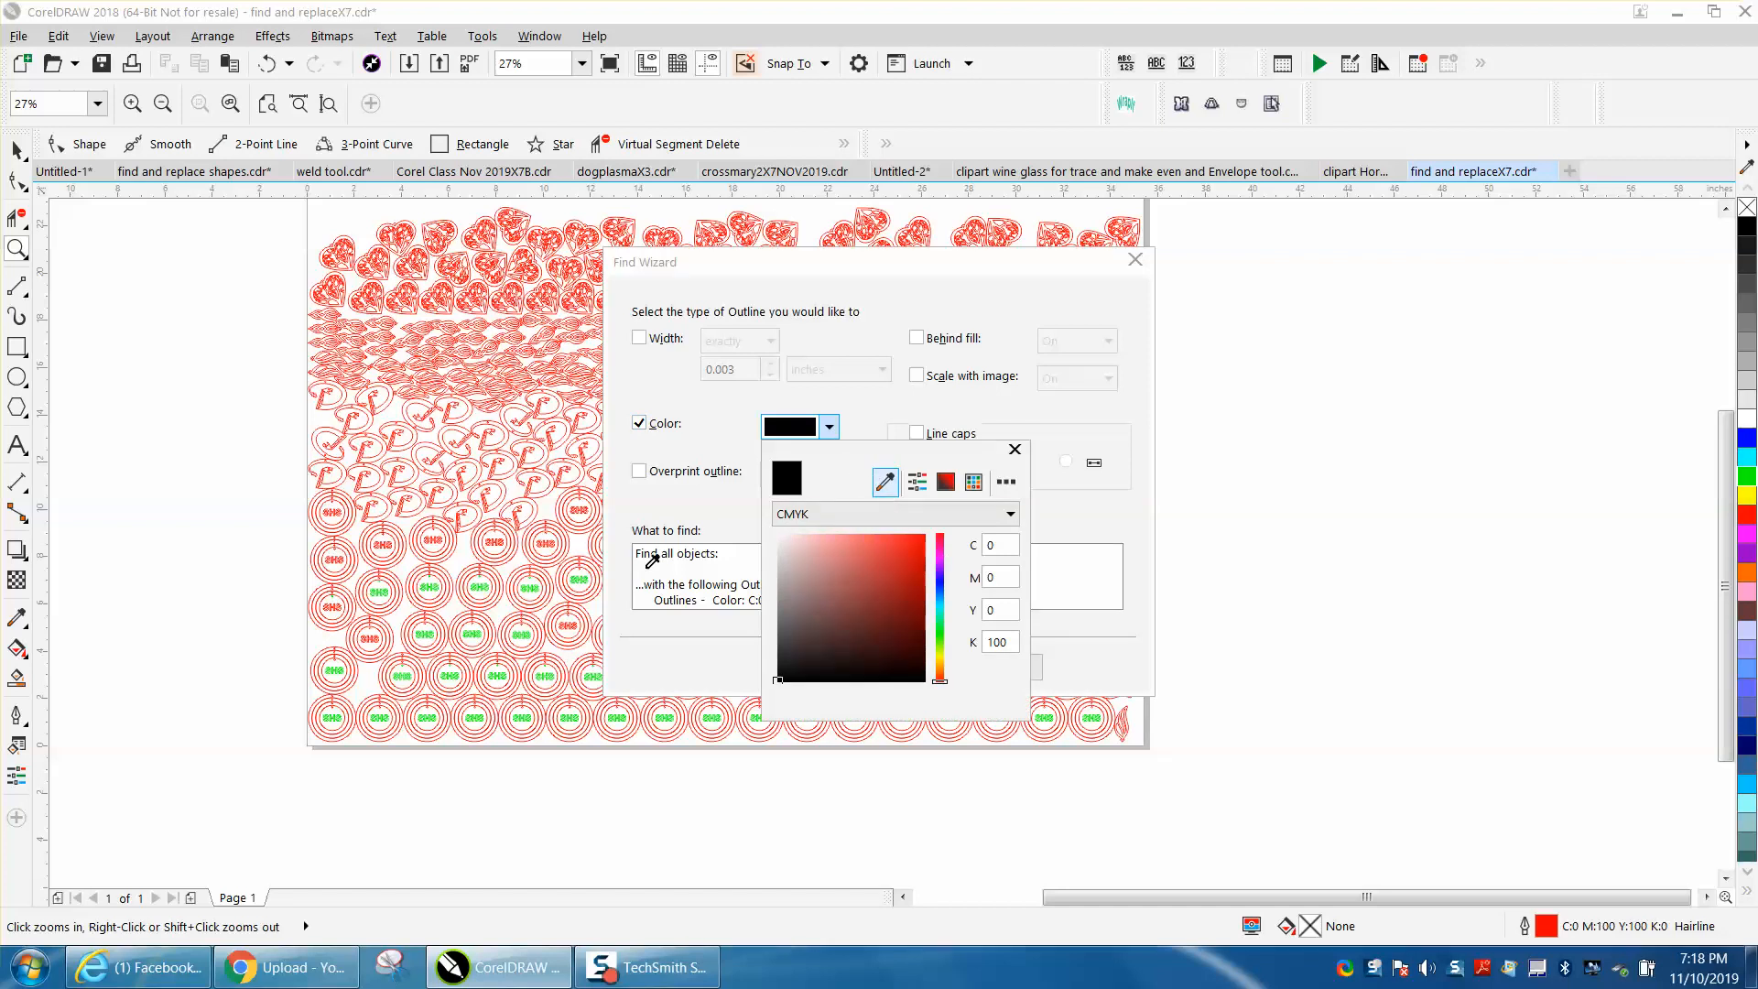
left_click(536, 591)
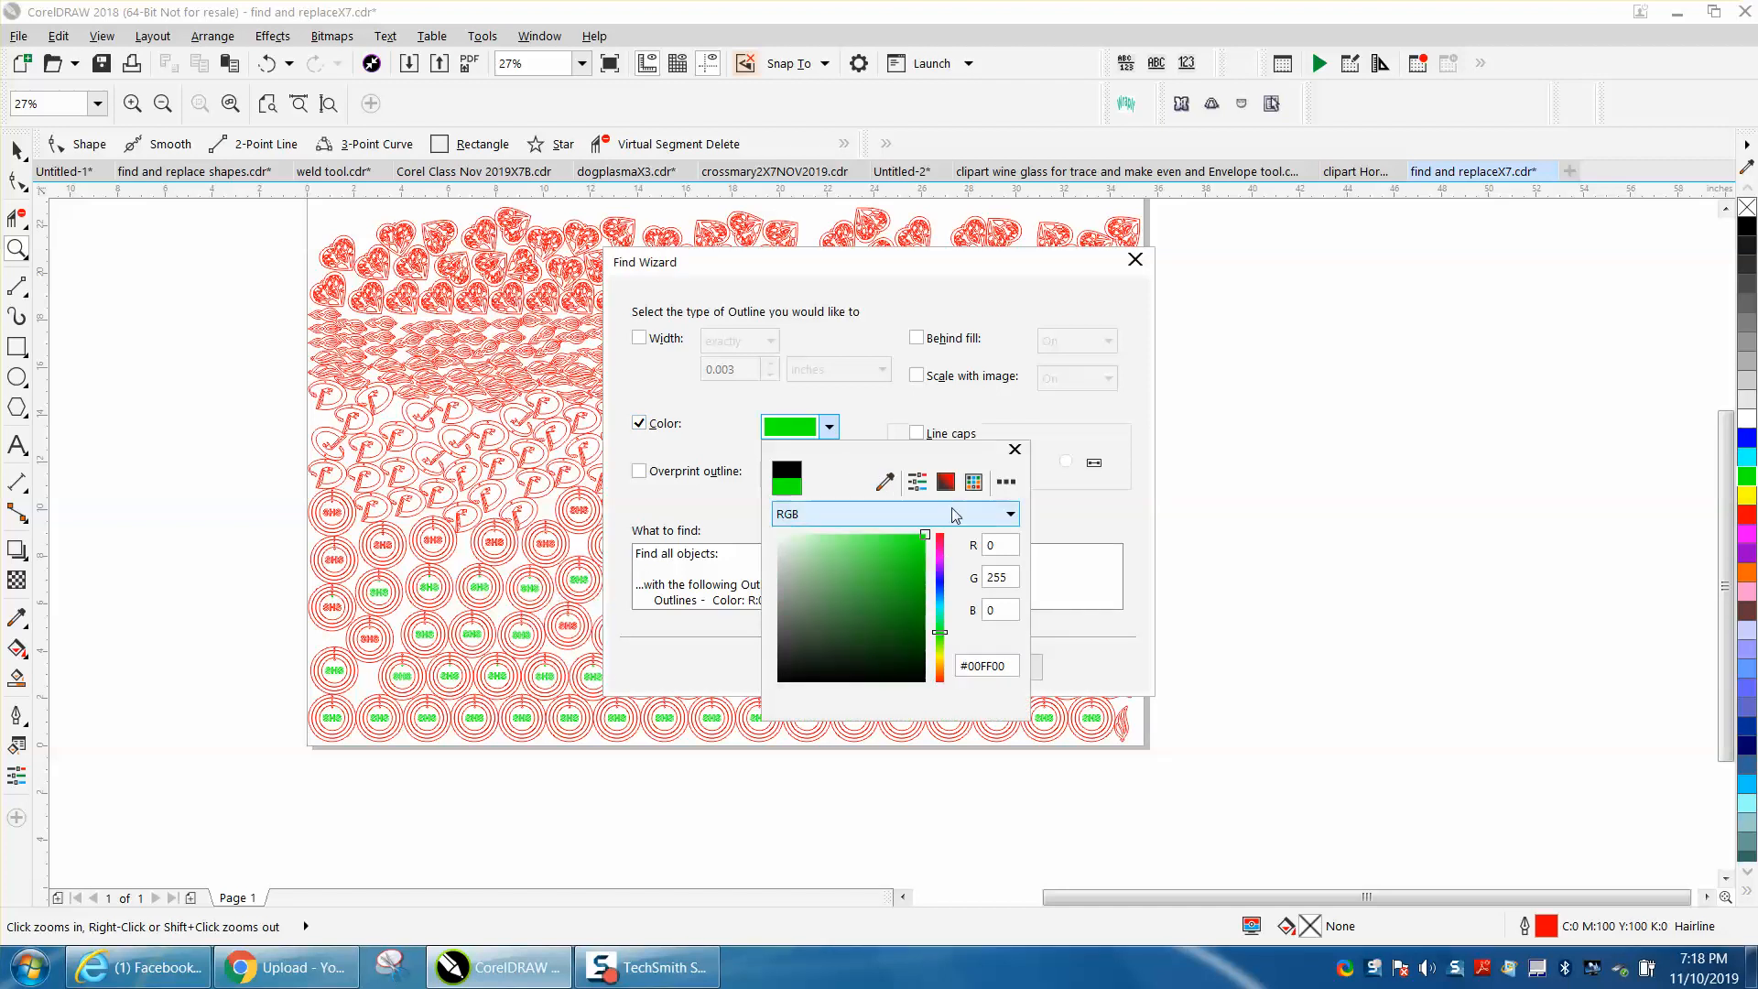
left_click(1014, 449)
Step: Select all objects matching the green outline search and nudge them 24 inches down, off the page
left_click(901, 667)
left_click(903, 667)
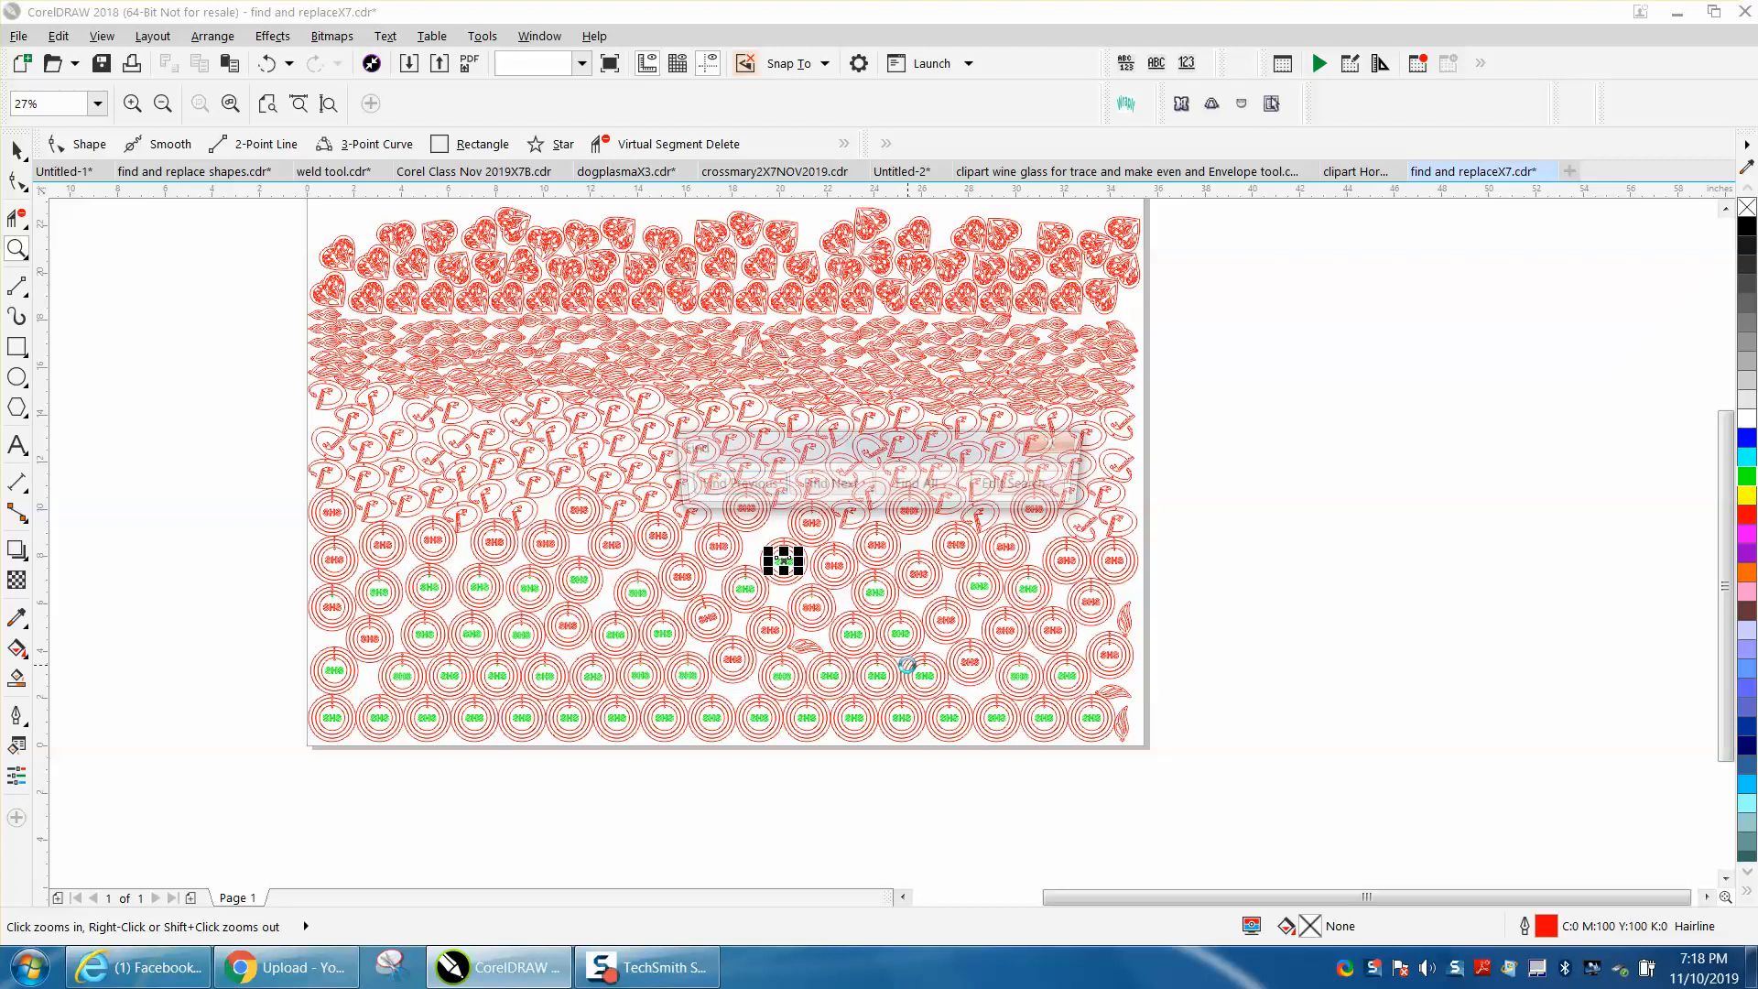
left_click(934, 493)
left_click(1054, 445)
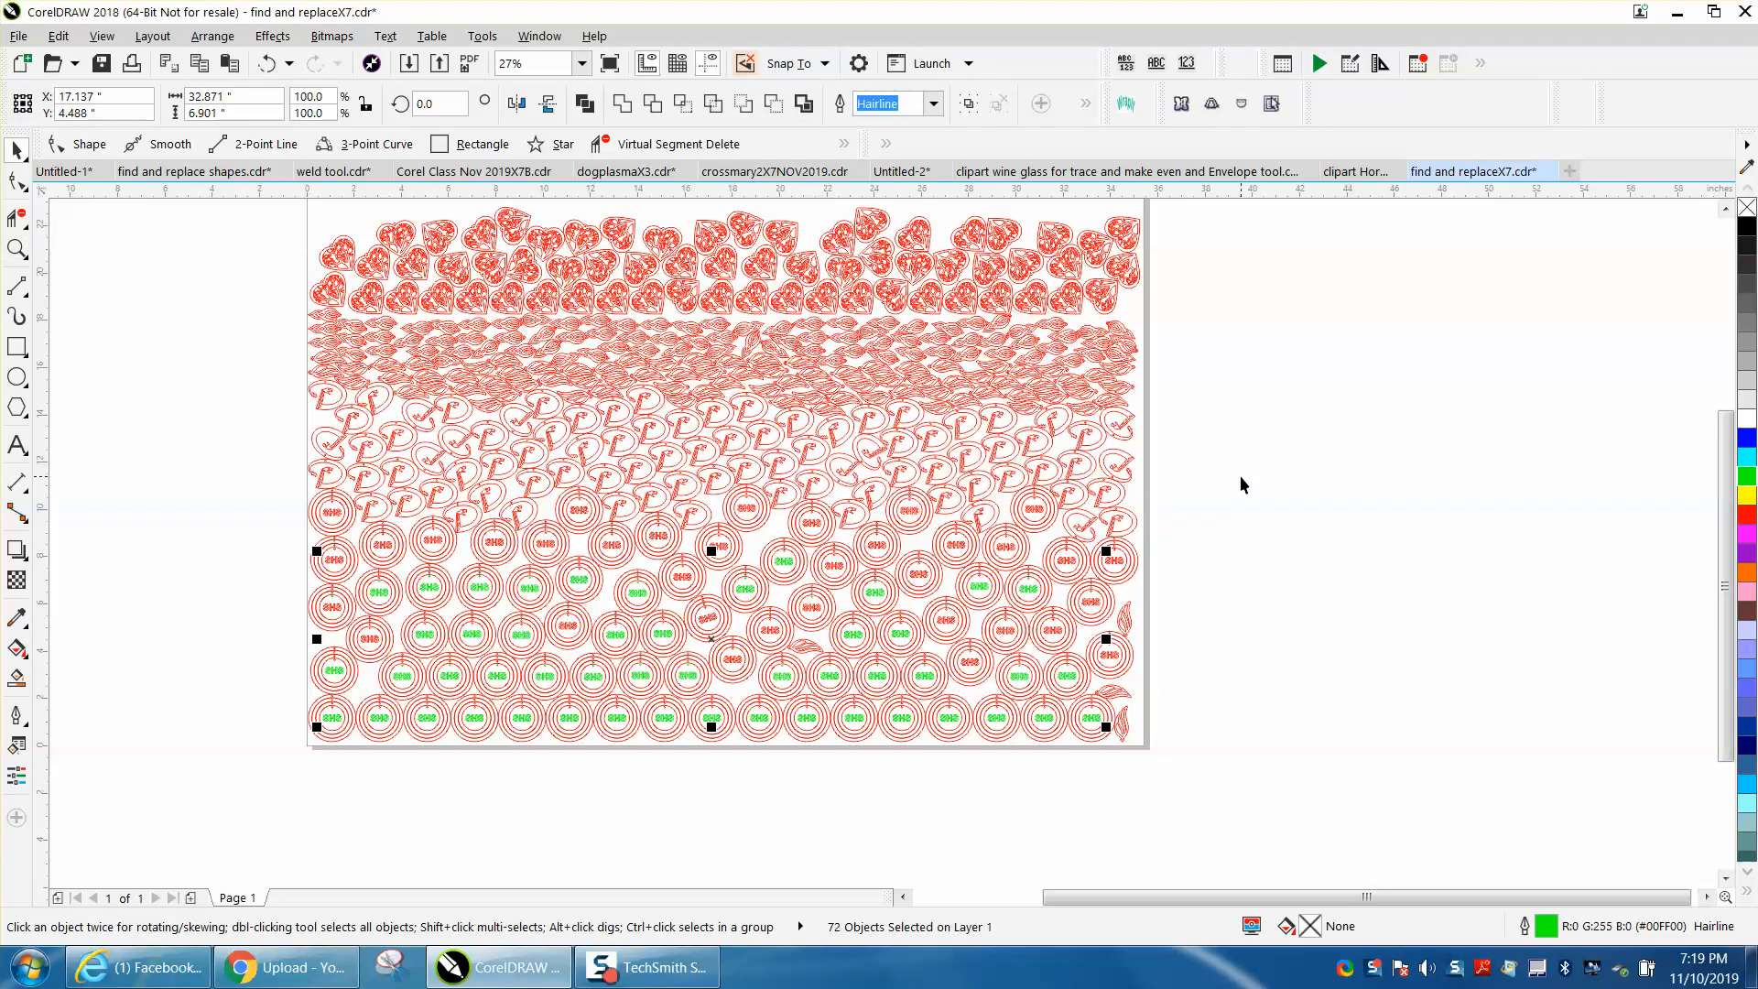
key("Down")
scroll(1189, 469, "down", 2)
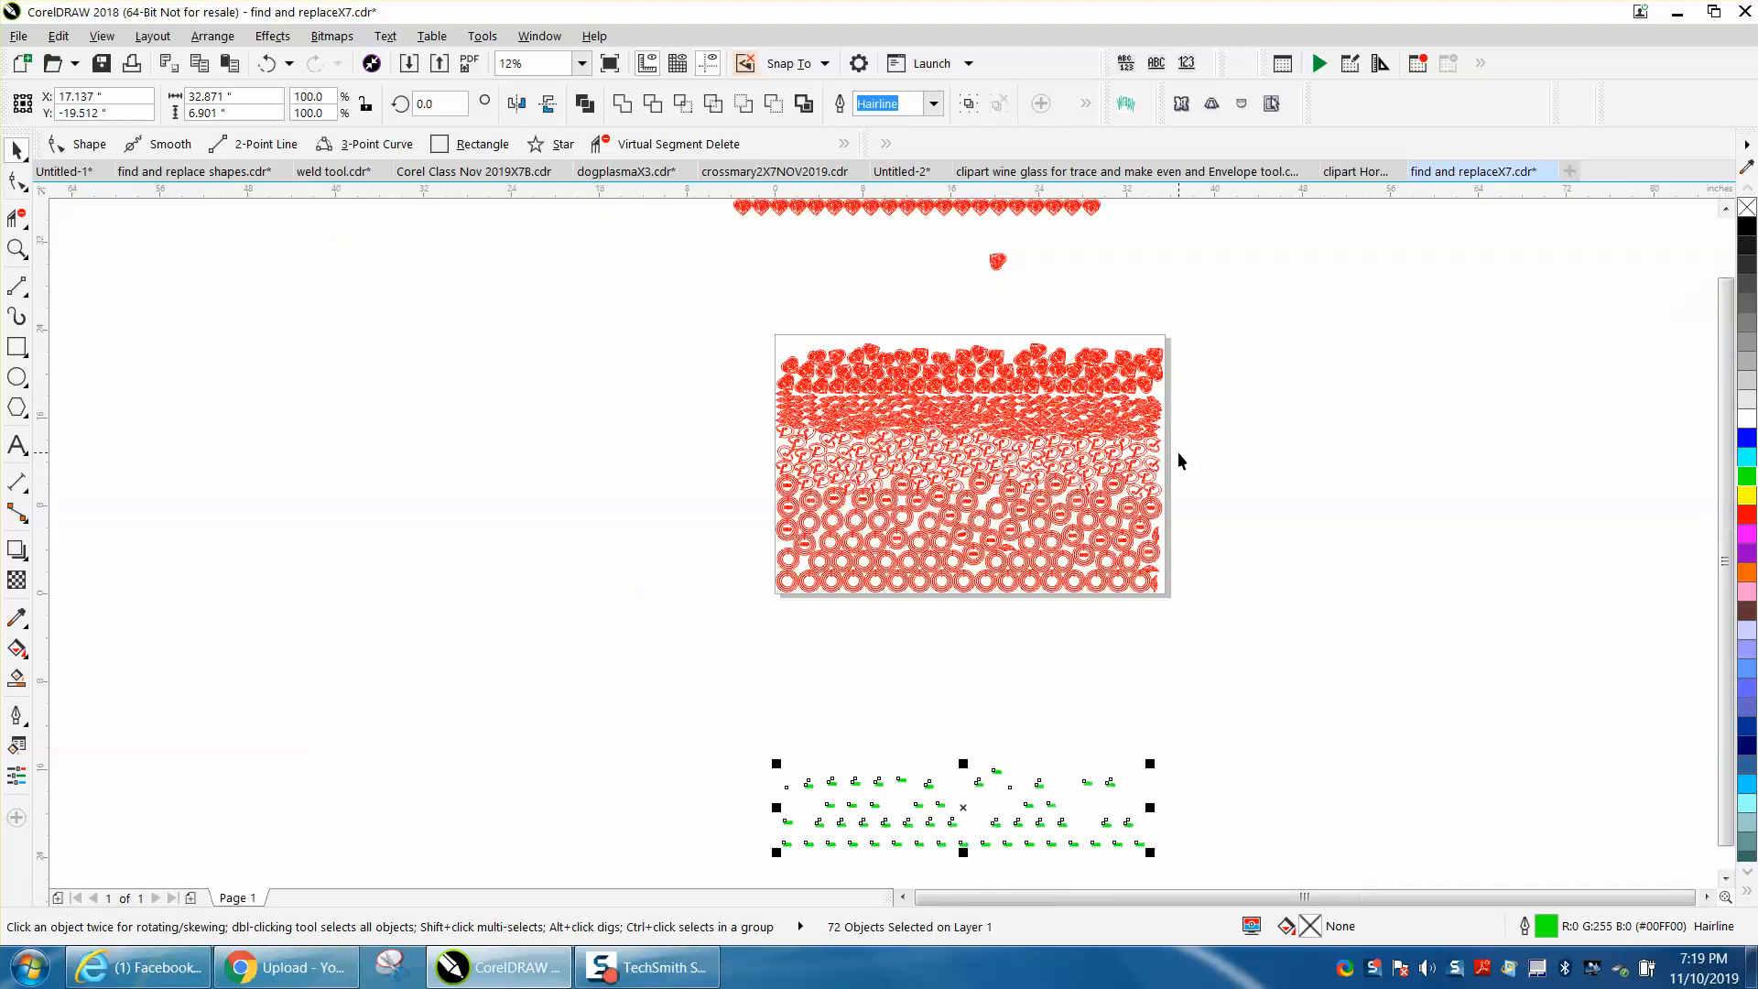
Step: Nudge the red SHS lettering of the three remaining tags in the first column 24 inches down, off the page
left_click(22, 249)
left_click_drag(792, 502, 1184, 610)
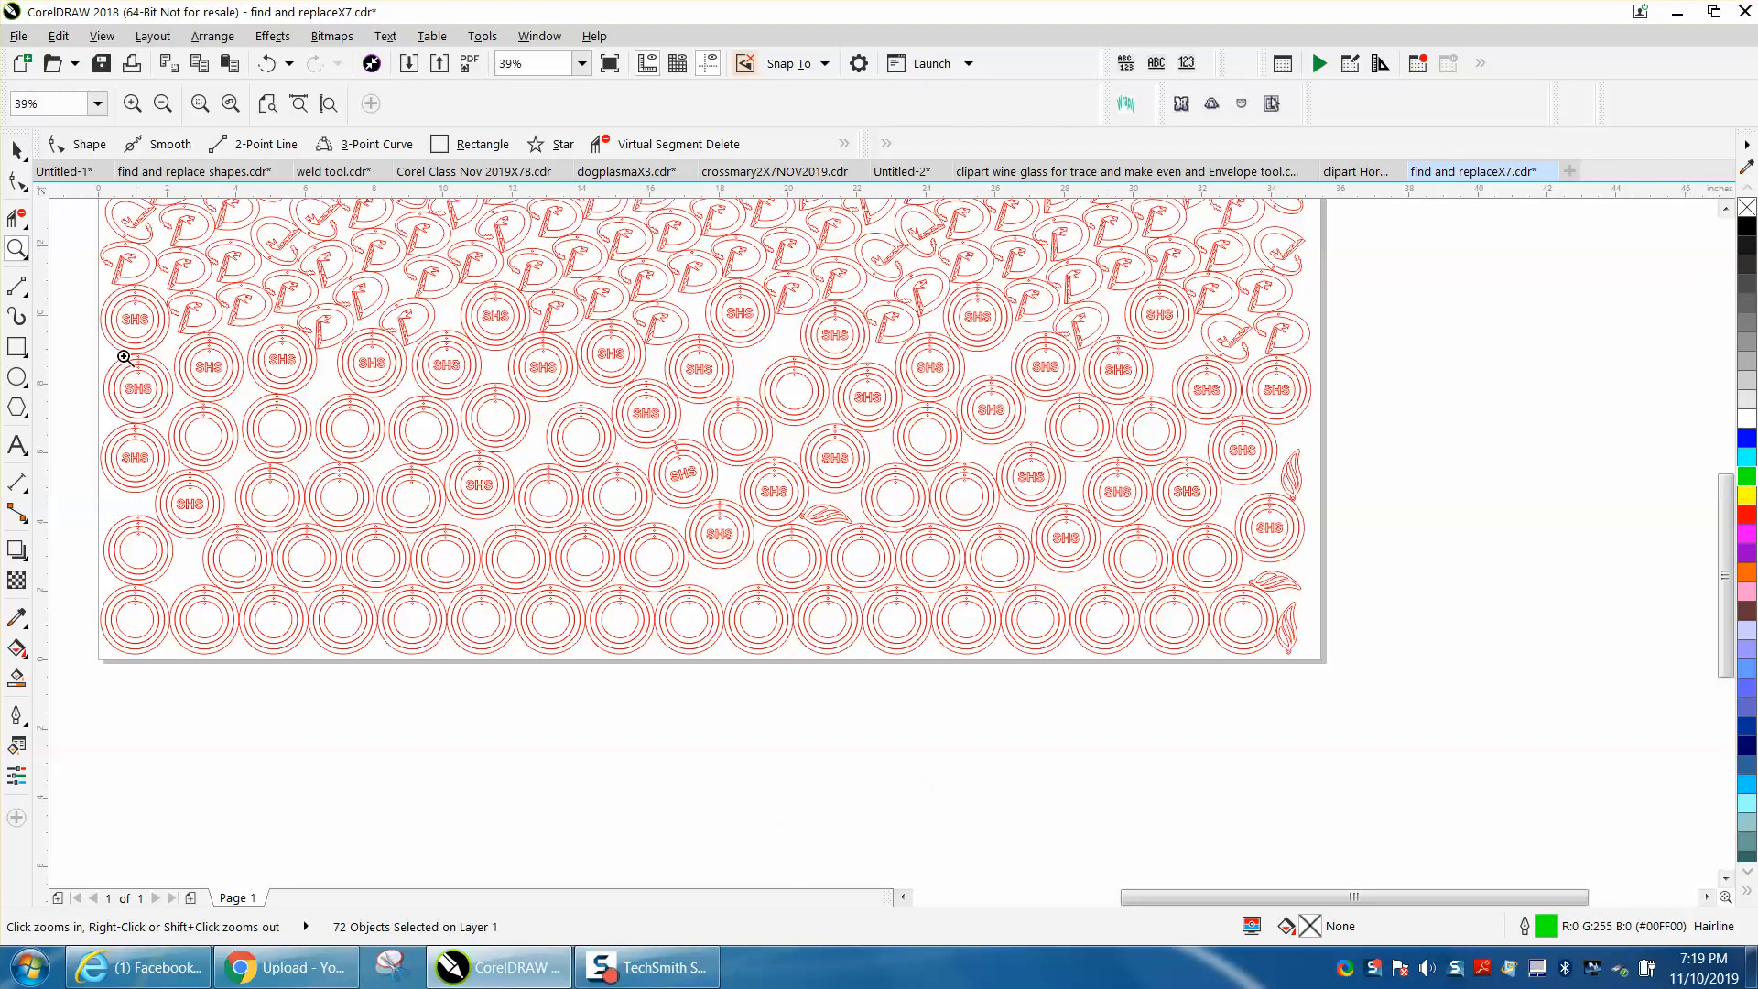
left_click(18, 149)
left_click(55, 267)
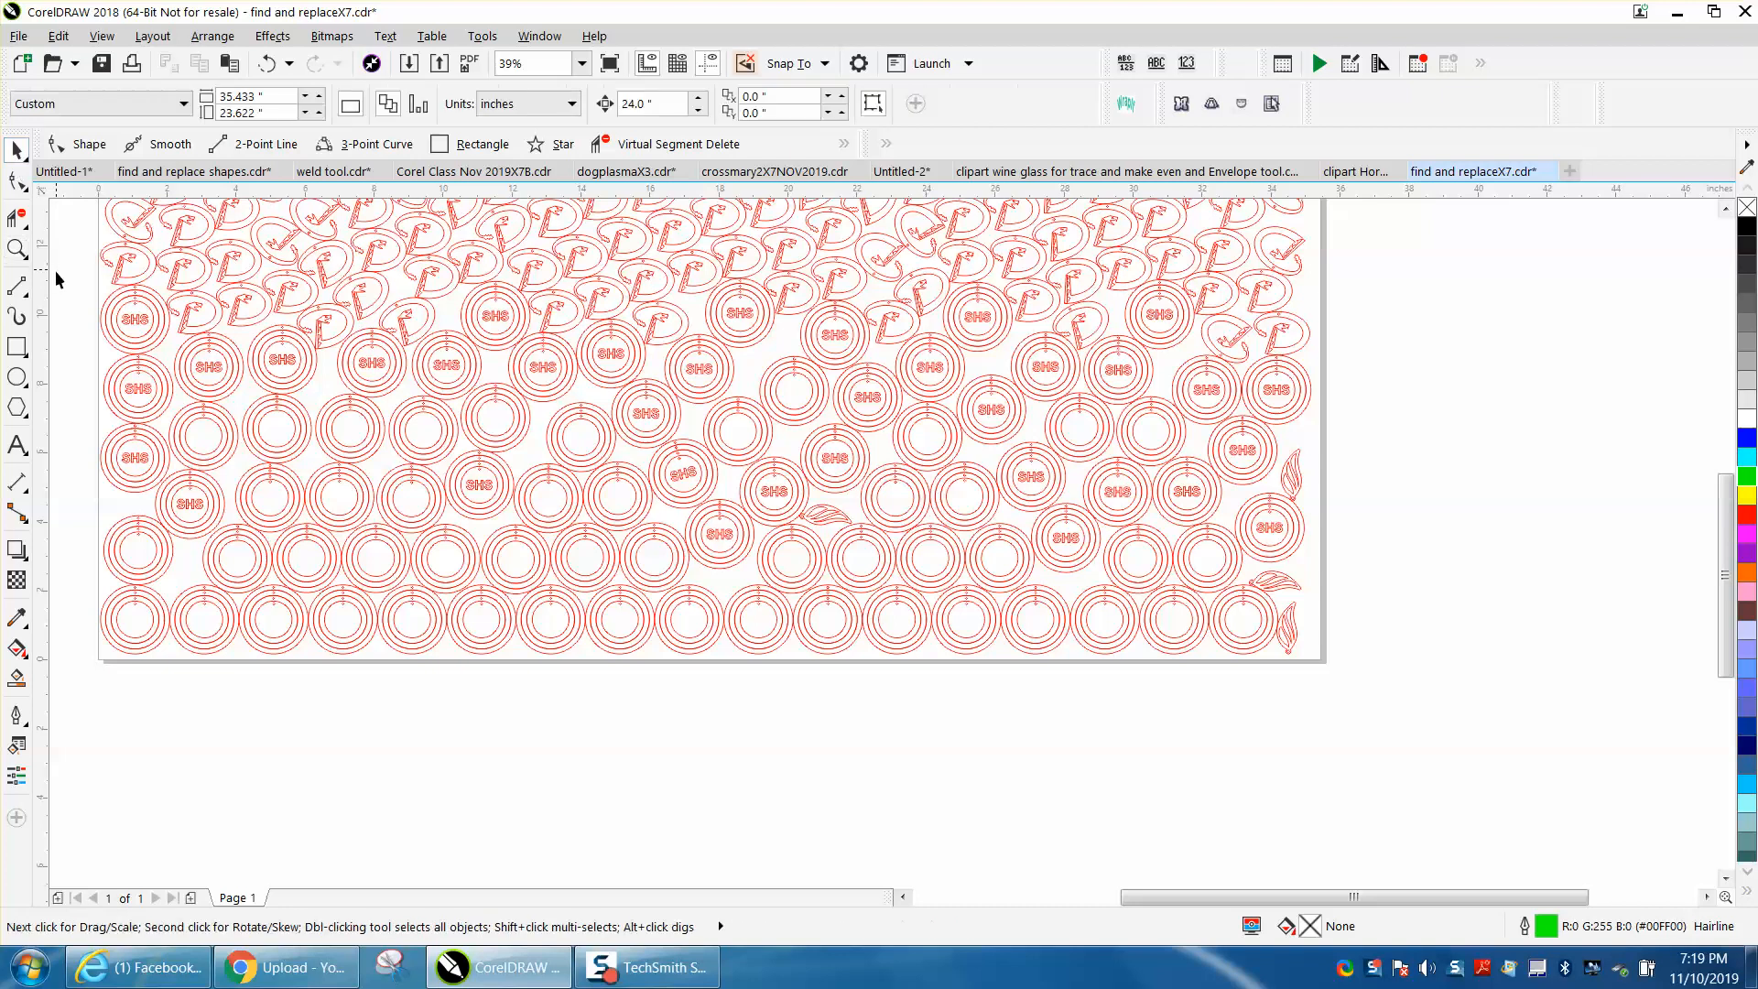
left_click(129, 317)
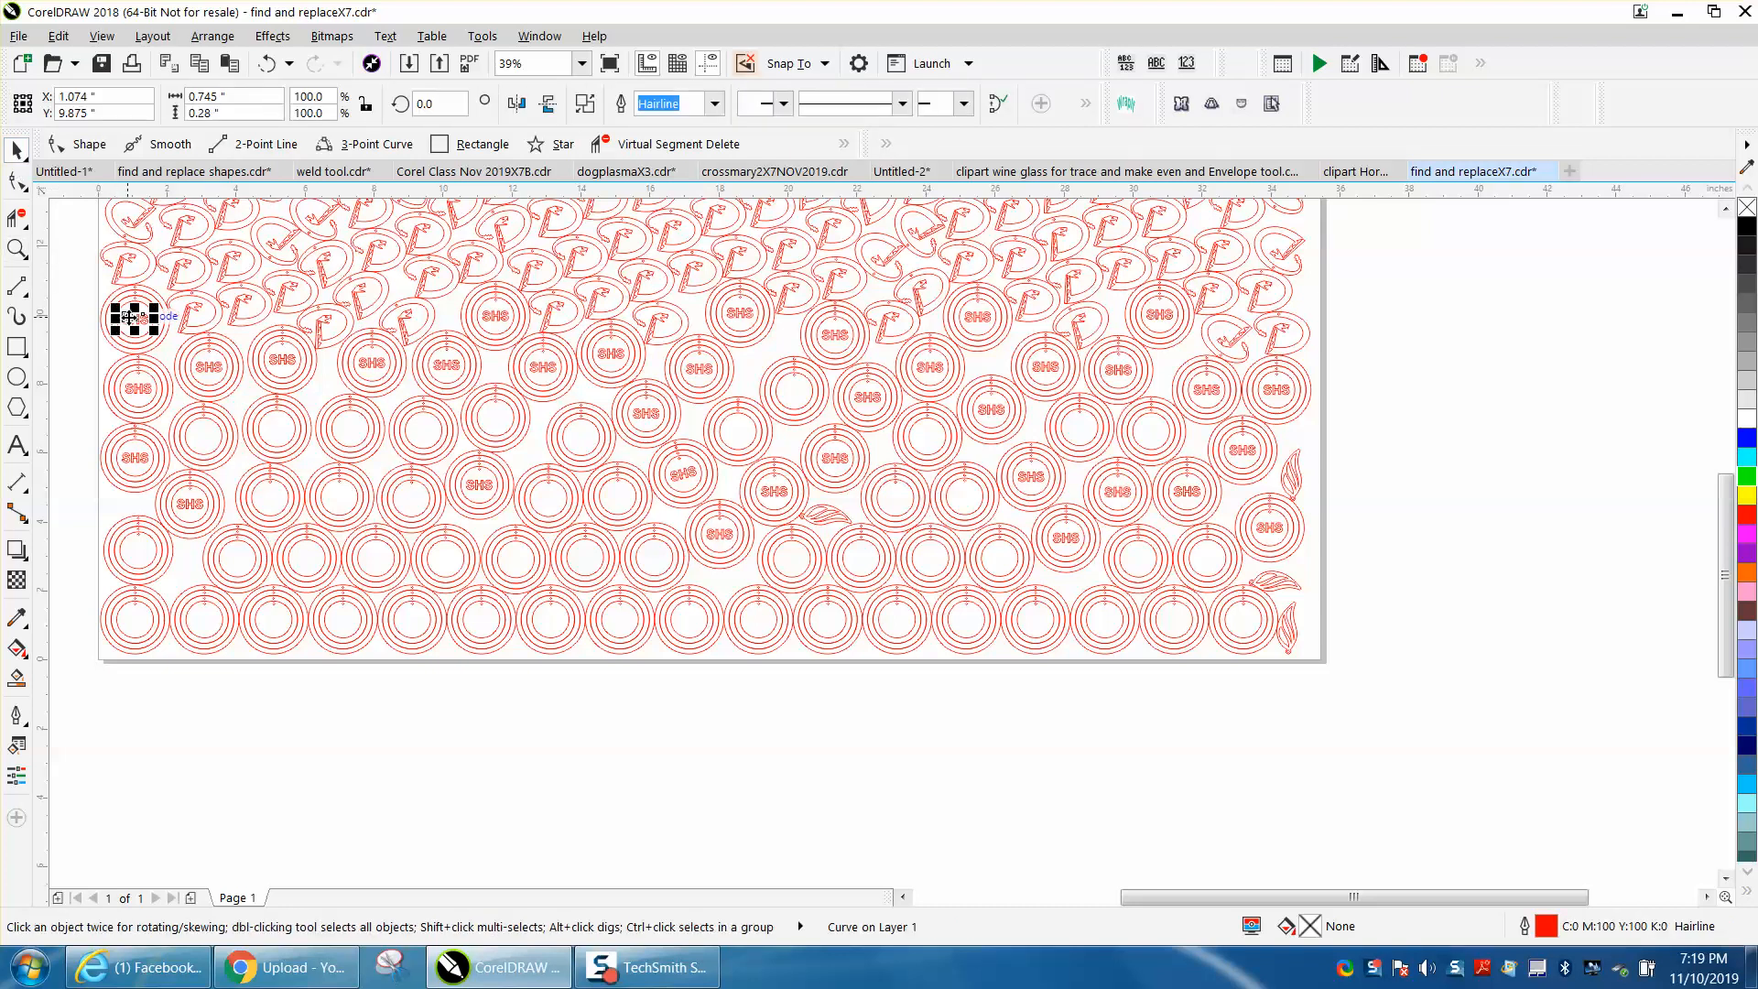
key("Down")
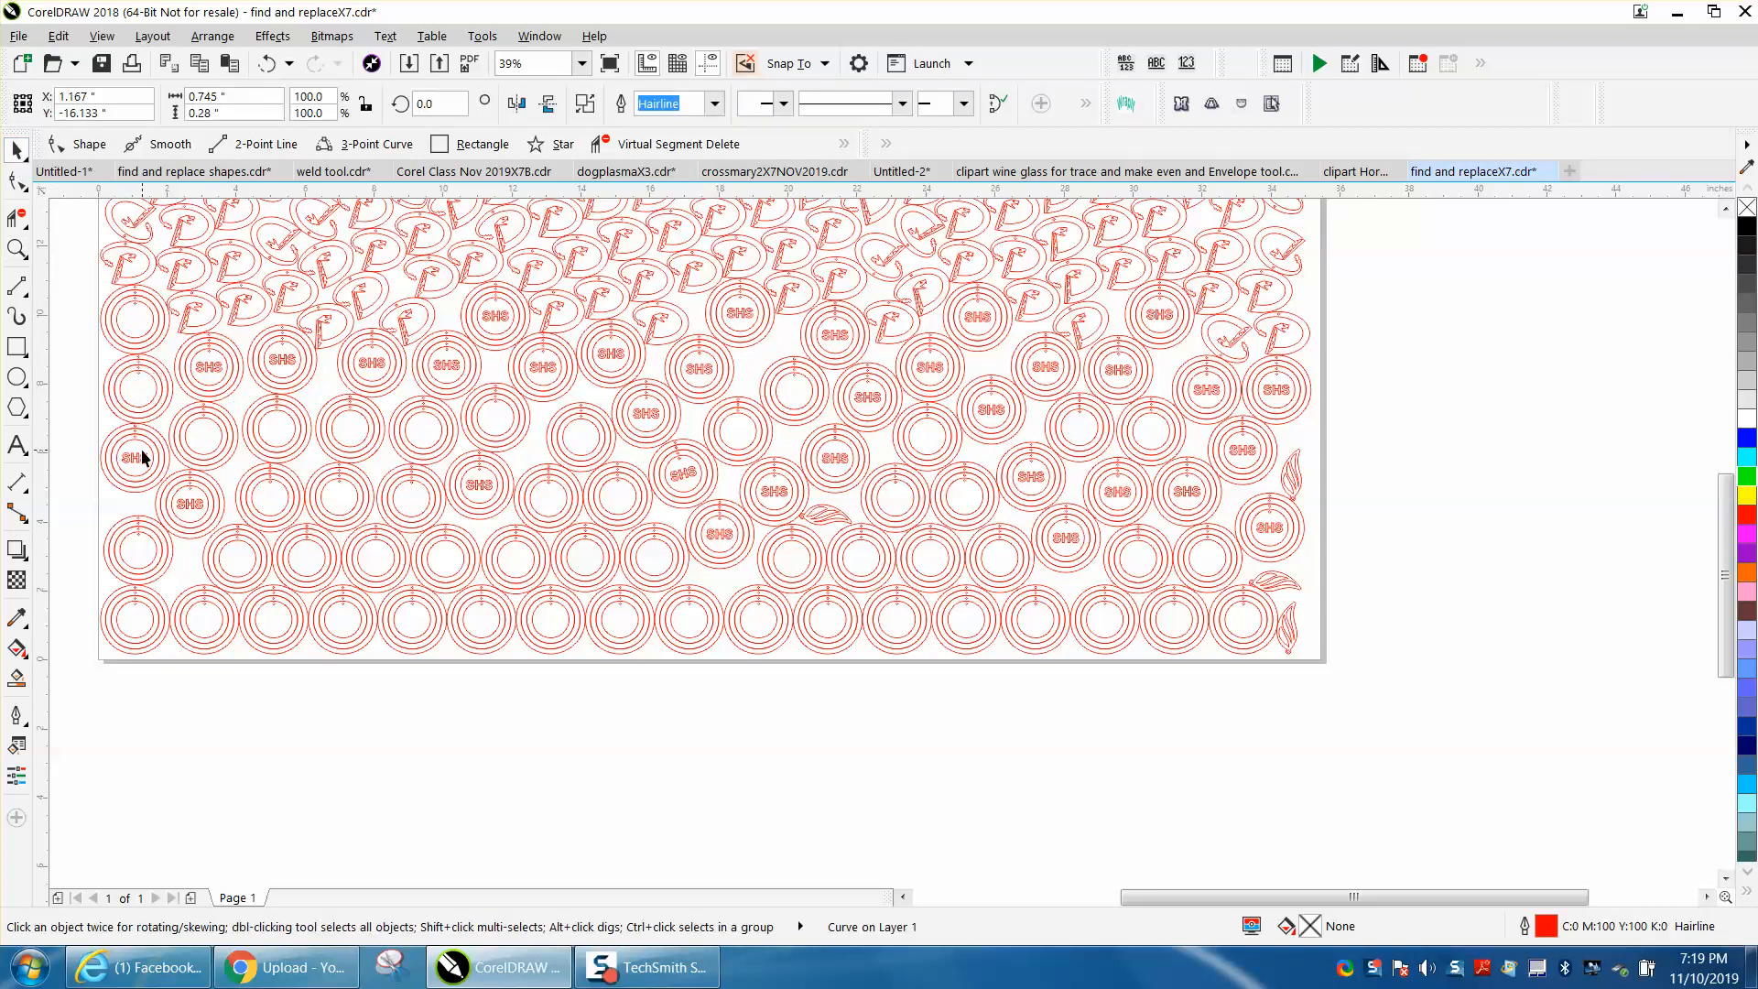
left_click(172, 492)
left_click(137, 459)
key("Down")
Step: Nudge the red SHS lettering of the next five tags beside the first column 24 inches down
left_click_drag(197, 508, 217, 369)
key("Down")
left_click(281, 360)
key("Down")
left_click(372, 363)
key("Down")
left_click(428, 369)
key("Down")
Step: Nudge the red SHS lettering of five more tags, up to the uppermost tag near mid-page, 24 inches down
left_click(474, 478)
key("Down")
left_click(547, 376)
key("Down")
left_click(494, 315)
key("Down")
left_click(738, 313)
key("Down")
left_click(616, 353)
key("Down")
Step: Nudge the red SHS lettering of seven tags in the middle of the page, below the uppermost ones, 24 inches down
left_click(682, 371)
key("Down")
left_click(657, 417)
key("Down")
left_click(683, 477)
key("Down")
left_click(725, 537)
key("Down")
left_click(768, 500)
key("Down")
left_click(834, 463)
key("Down")
left_click(862, 406)
key("Down")
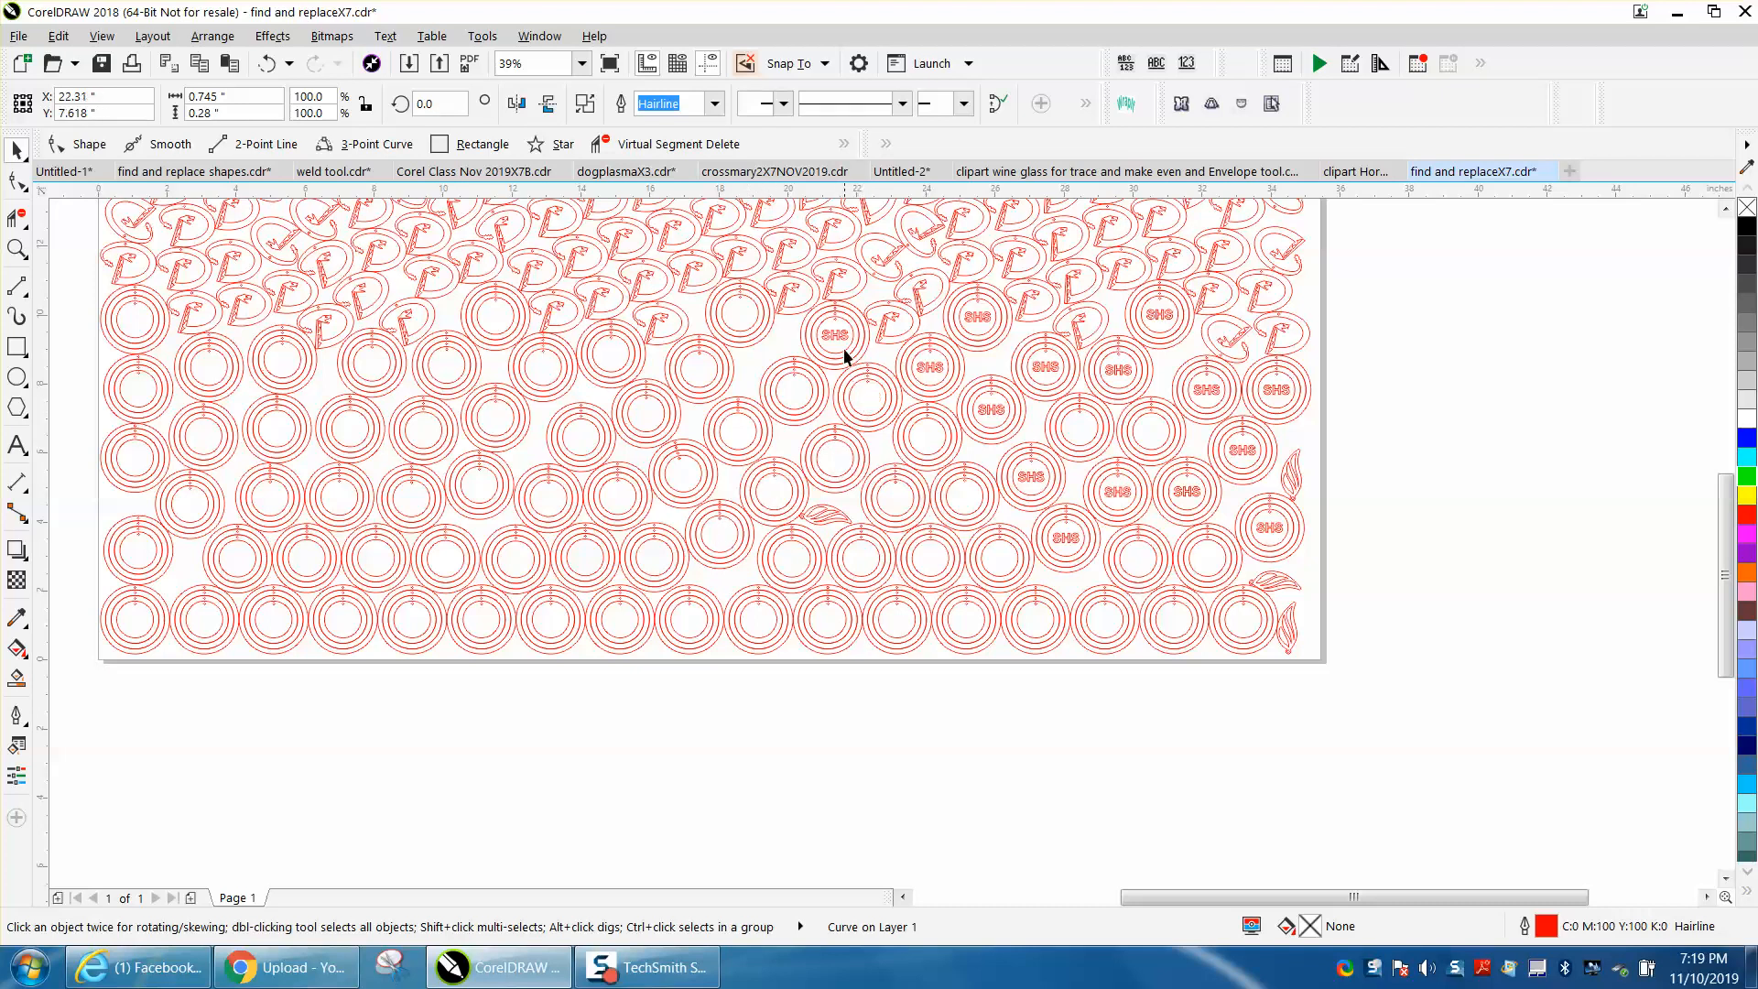
Step: Nudge the red SHS lettering of the next seven tags just past the middle of the page 24 inches down
left_click(834, 335)
key("Down")
left_click(939, 373)
key("Down")
left_click(977, 337)
key("Down")
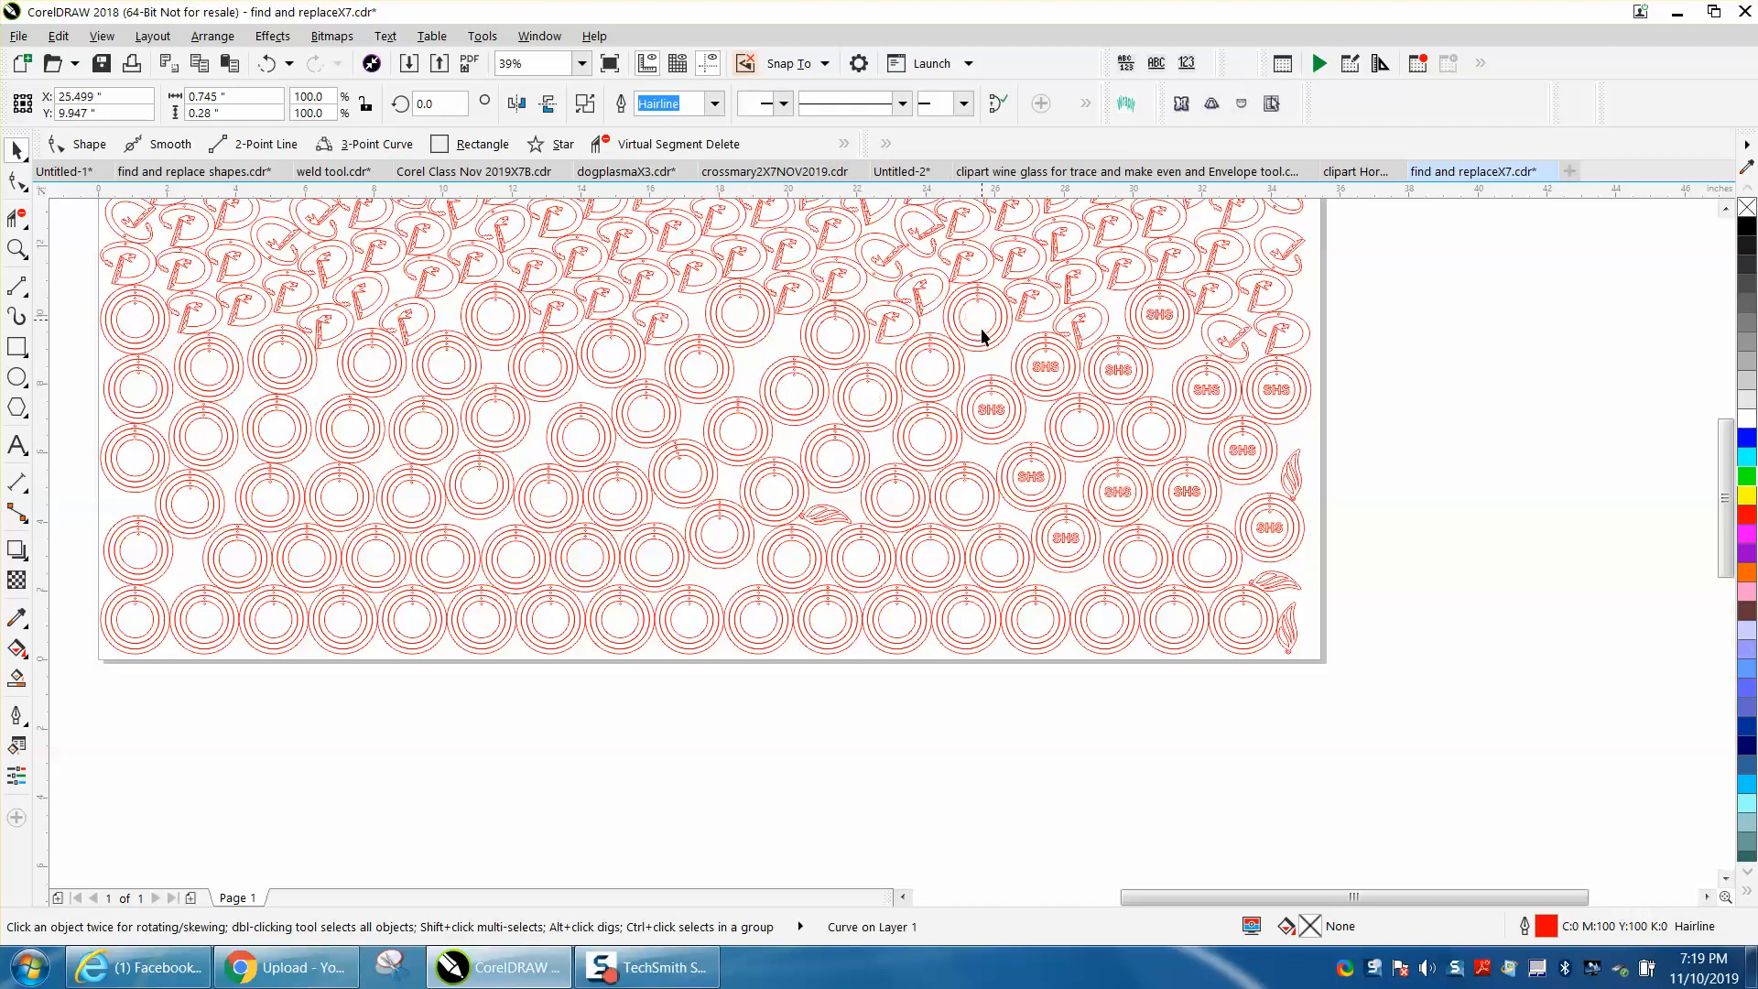
left_click(996, 411)
key("Down")
left_click(1045, 368)
key("Down")
left_click(1117, 373)
key("Down")
left_click(1032, 479)
key("Down")
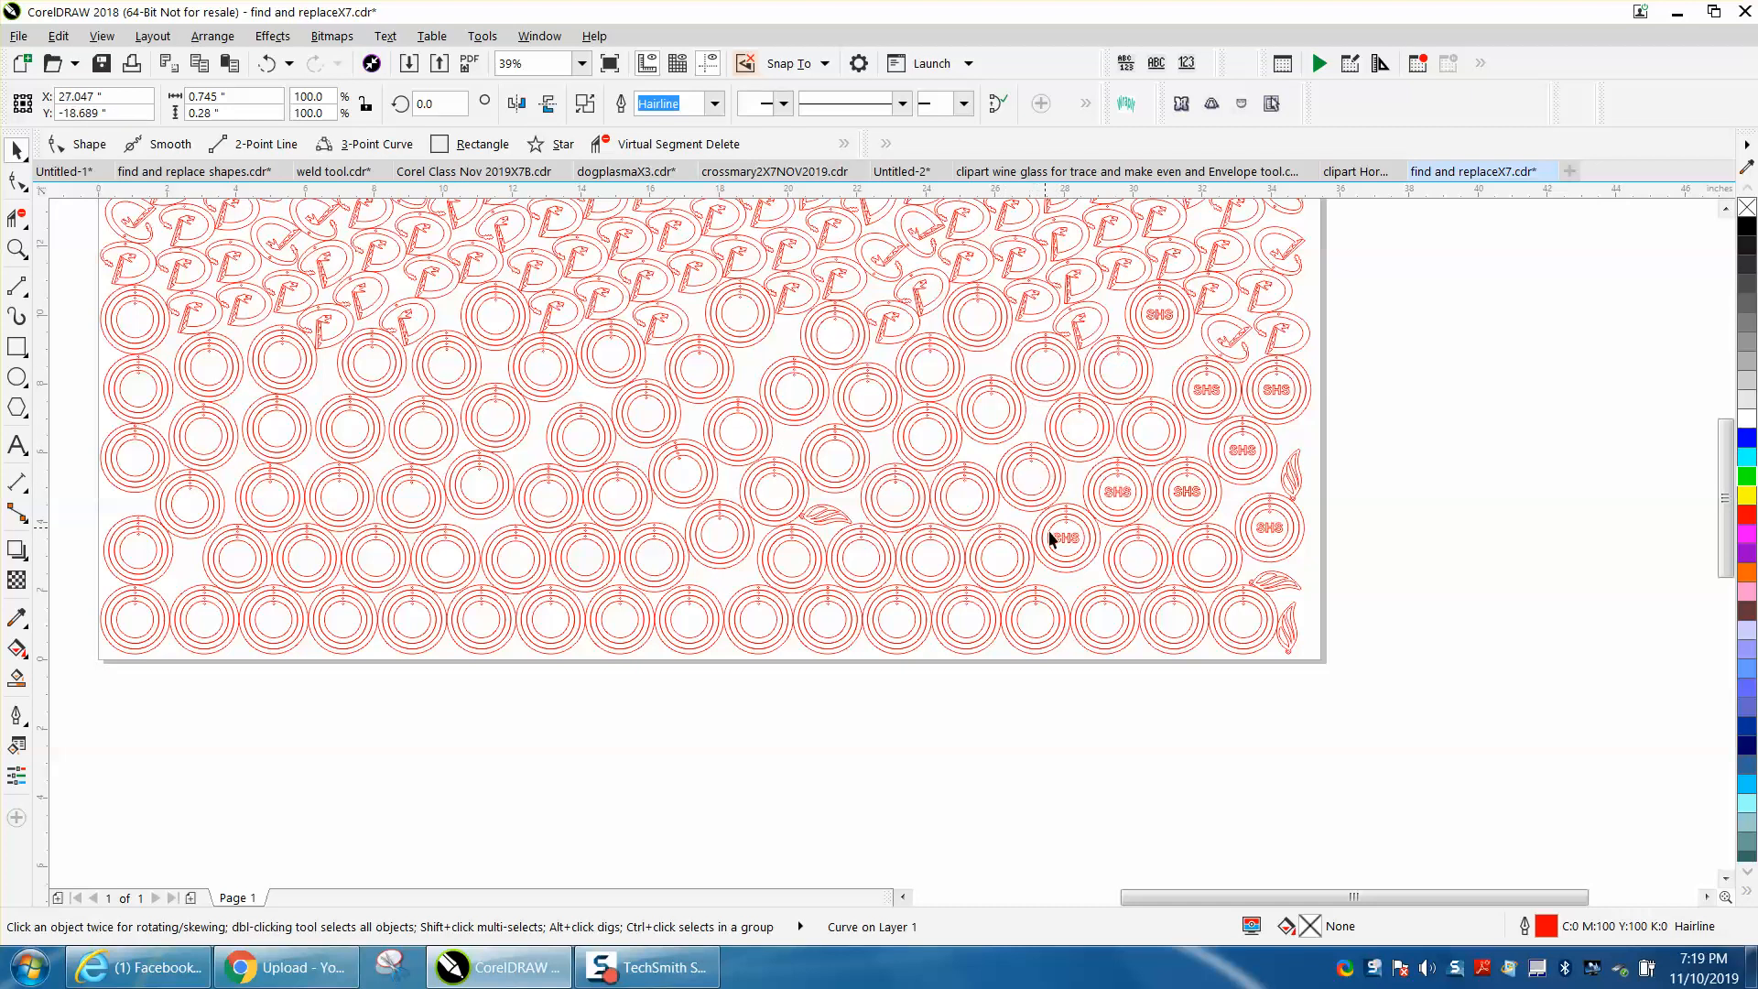
Step: Nudge the red SHS lettering of the last eight tags toward the page's right edge 24 inches down
left_click(1065, 540)
key("Down")
left_click(1117, 494)
key("Down")
left_click(1187, 493)
key("Down")
left_click(1209, 394)
key("Down")
left_click(1158, 315)
key("Down")
left_click(1271, 398)
key("Down")
left_click(1244, 455)
key("Down")
left_click(1275, 530)
key("Down")
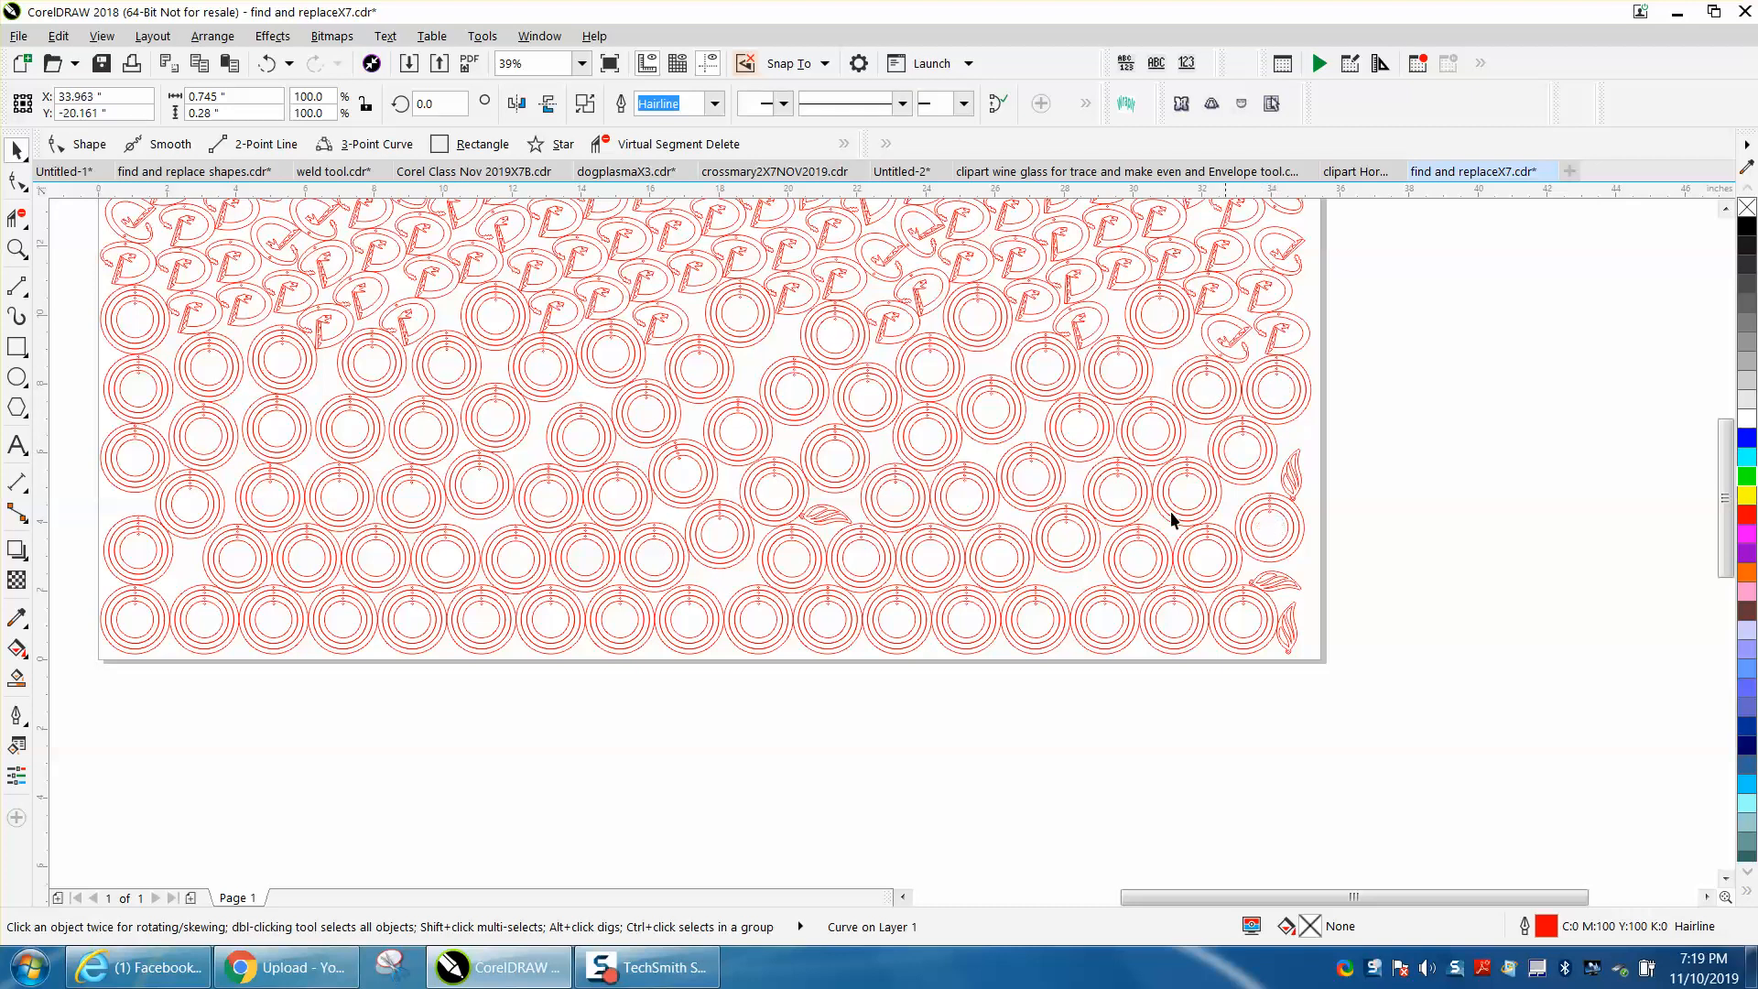
Step: Select the whole block of SHS lettering moved below the page and give it a green (#00FF00) outline
scroll(678, 445, "down", 2)
scroll(629, 542, "down", 2)
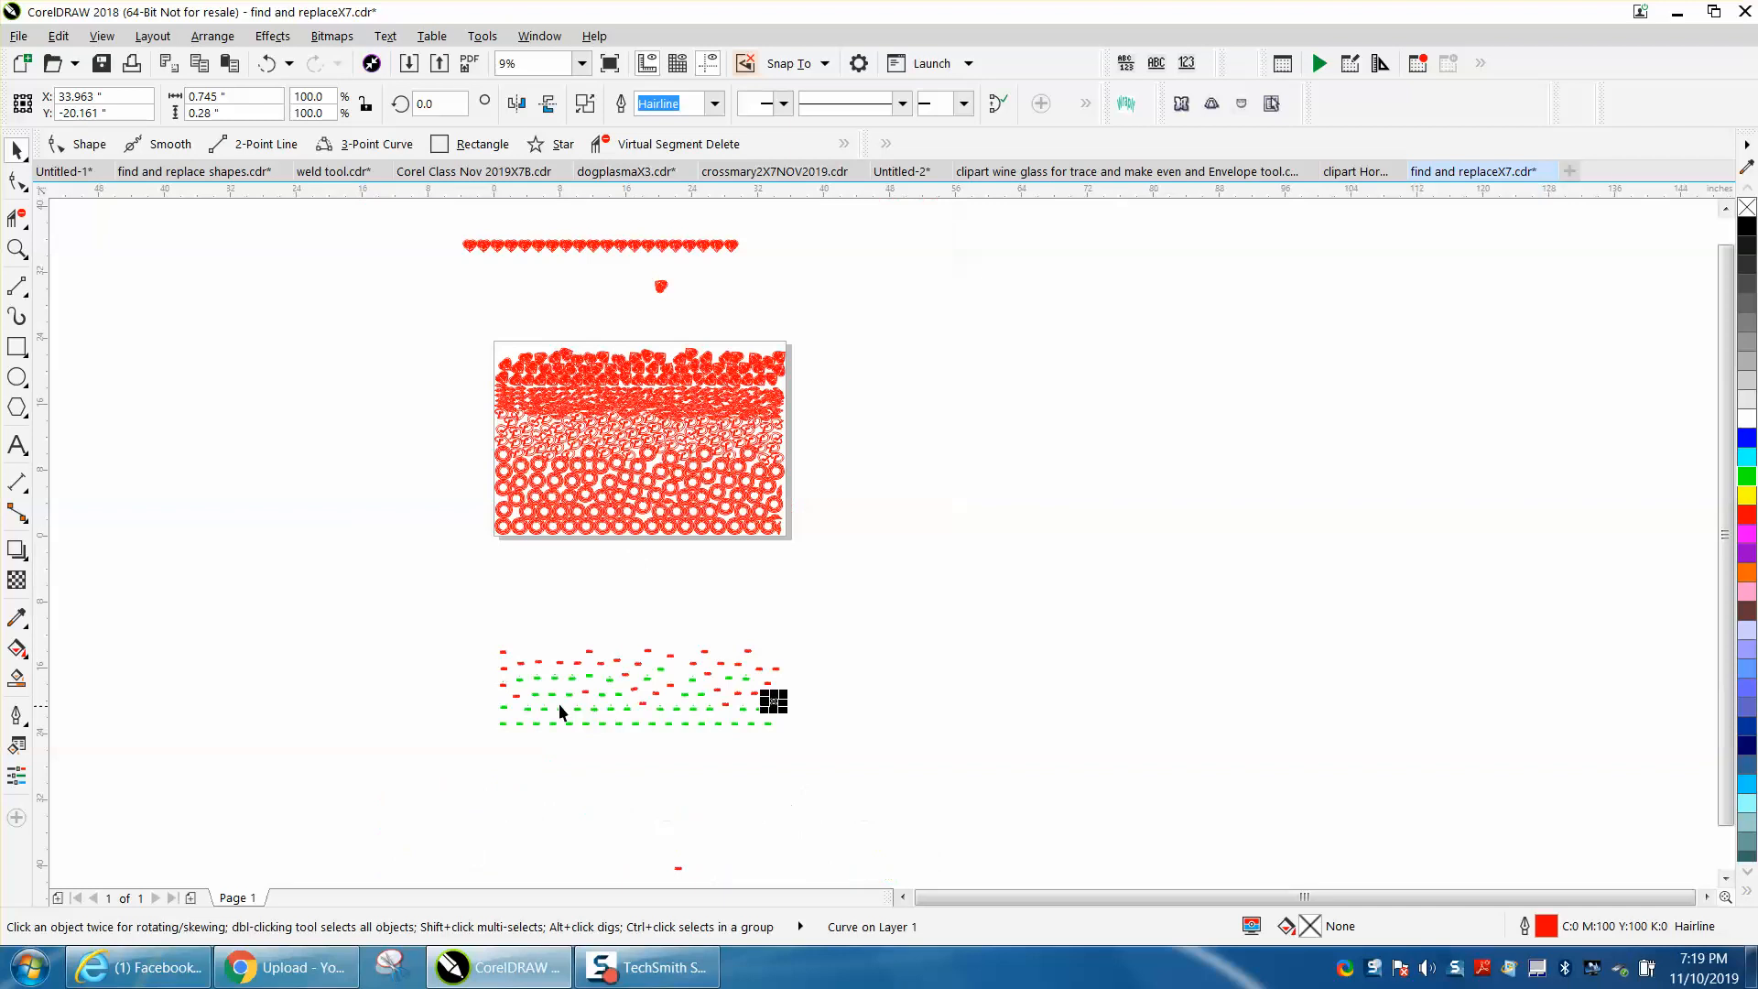
left_click_drag(919, 776, 921, 776)
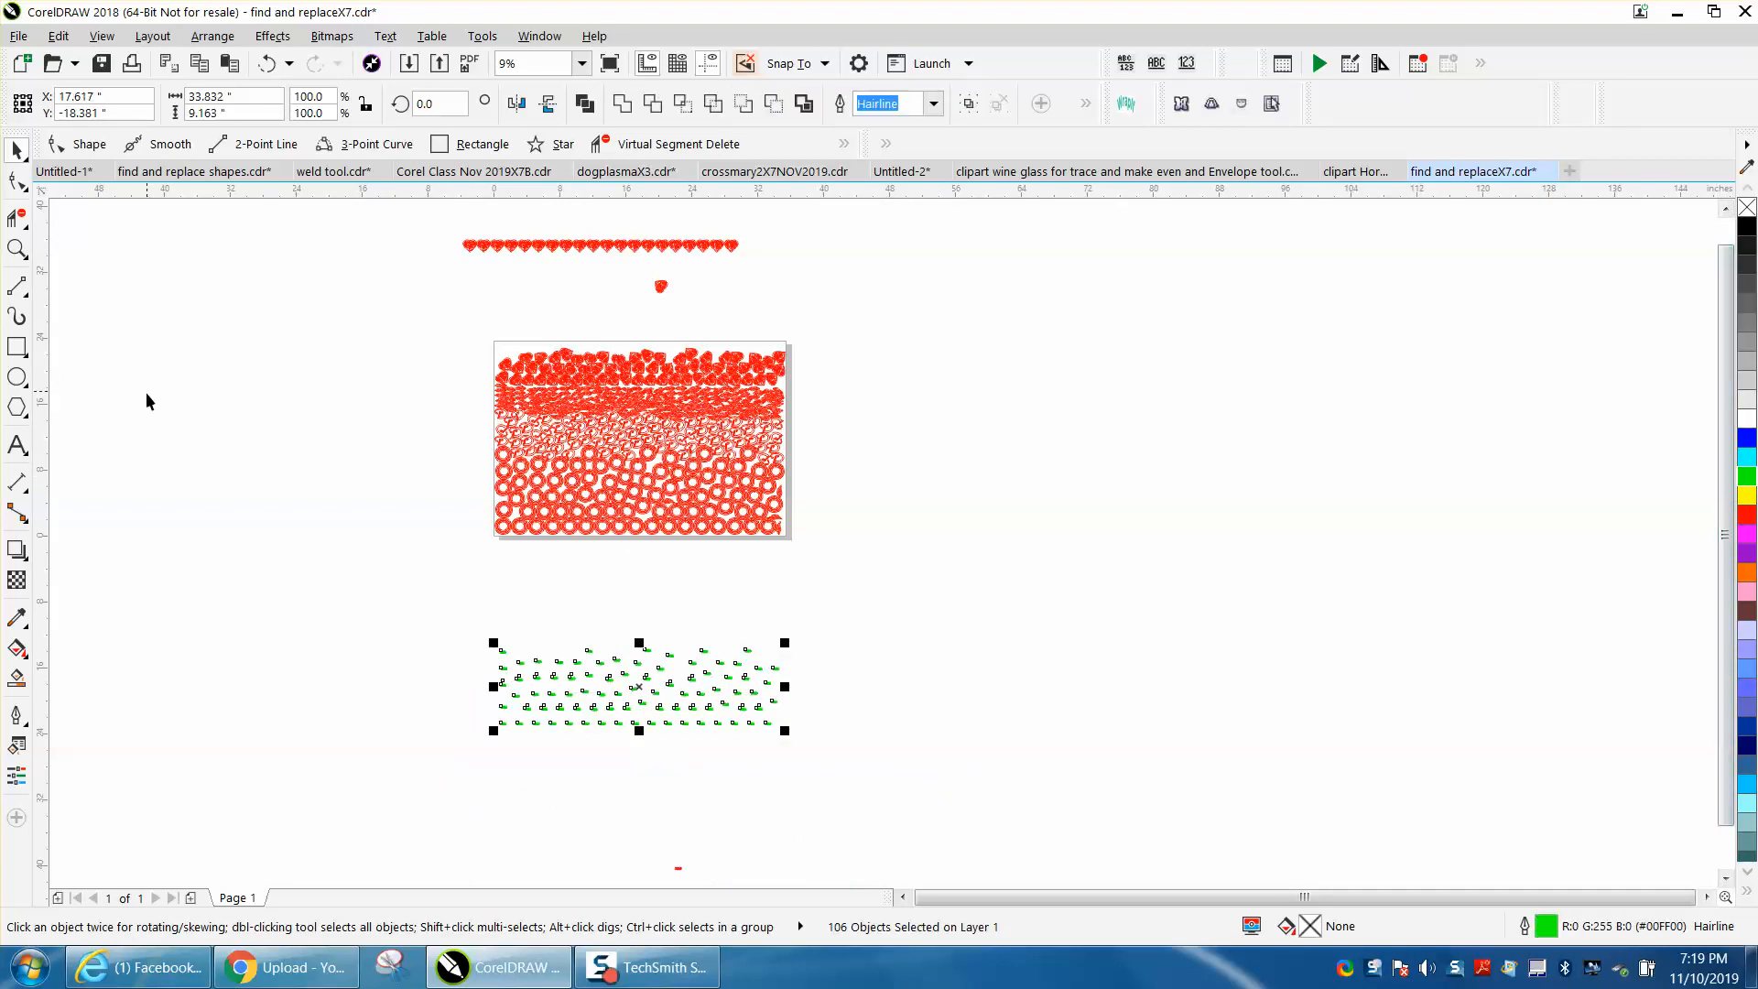
left_click(16, 248)
scroll(393, 573, "up", 2)
left_click_drag(420, 600, 1144, 844)
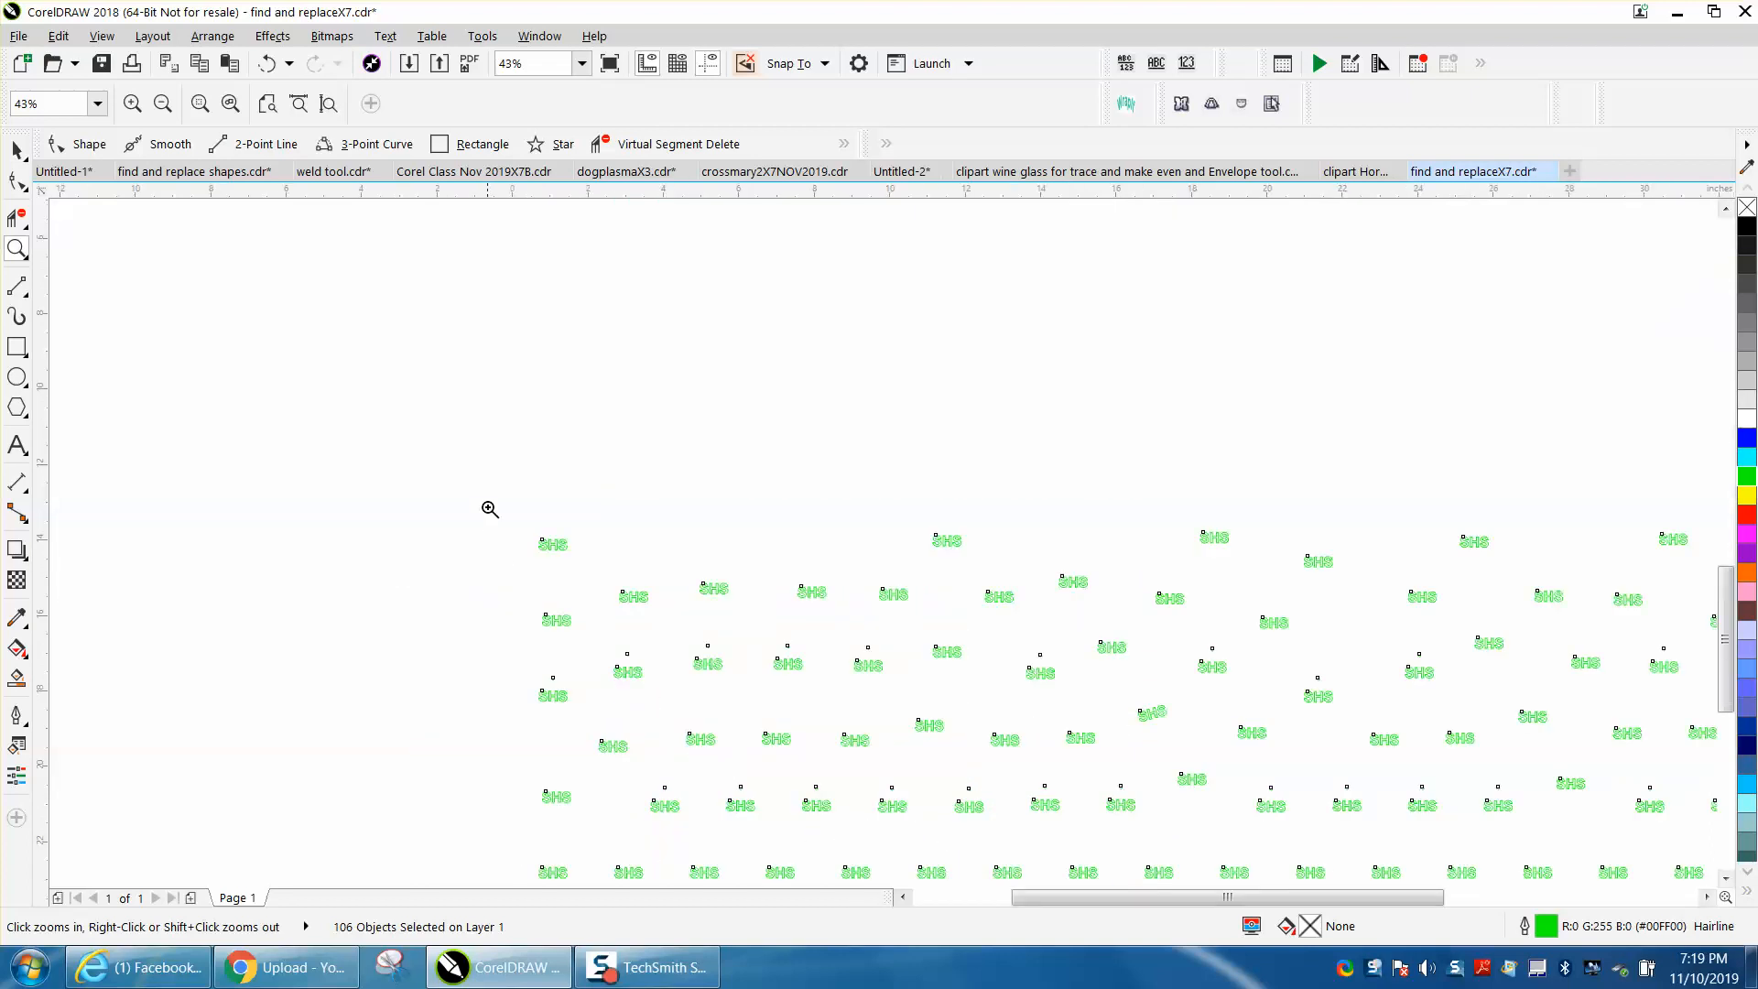
scroll(654, 597, "up", 5)
scroll(651, 600, "down", 7)
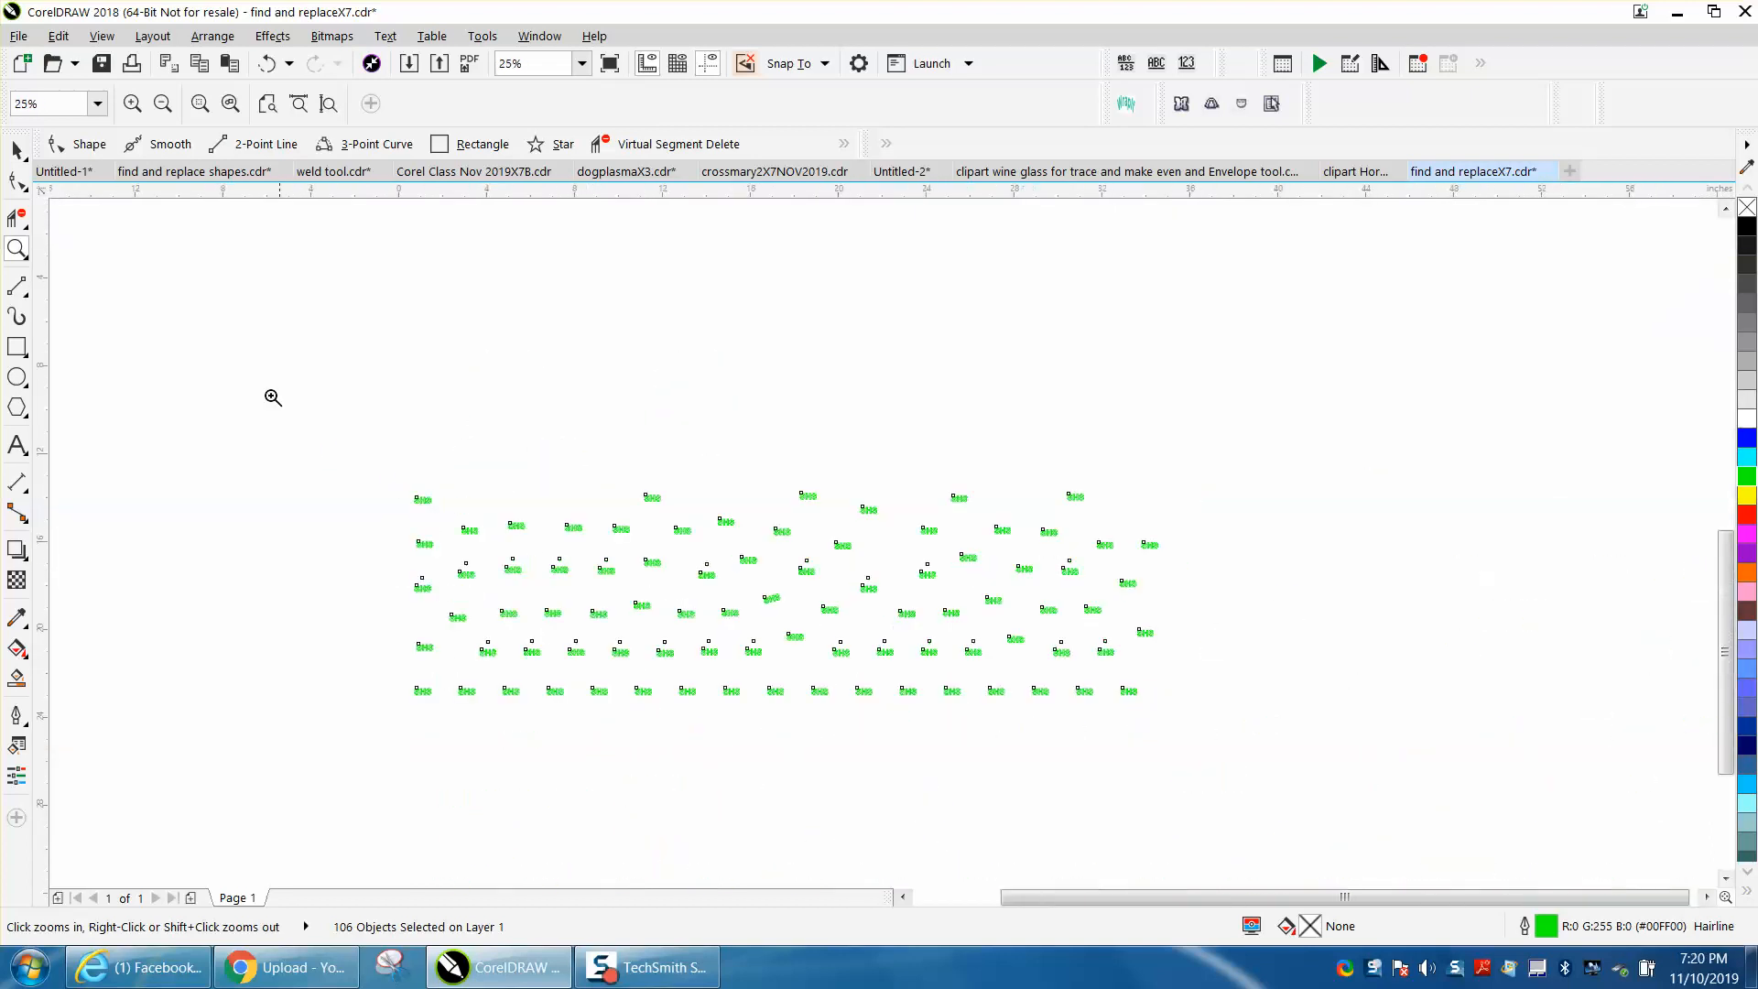
Step: Group all the selected green SHS lettering below the page into one object
left_click(17, 149)
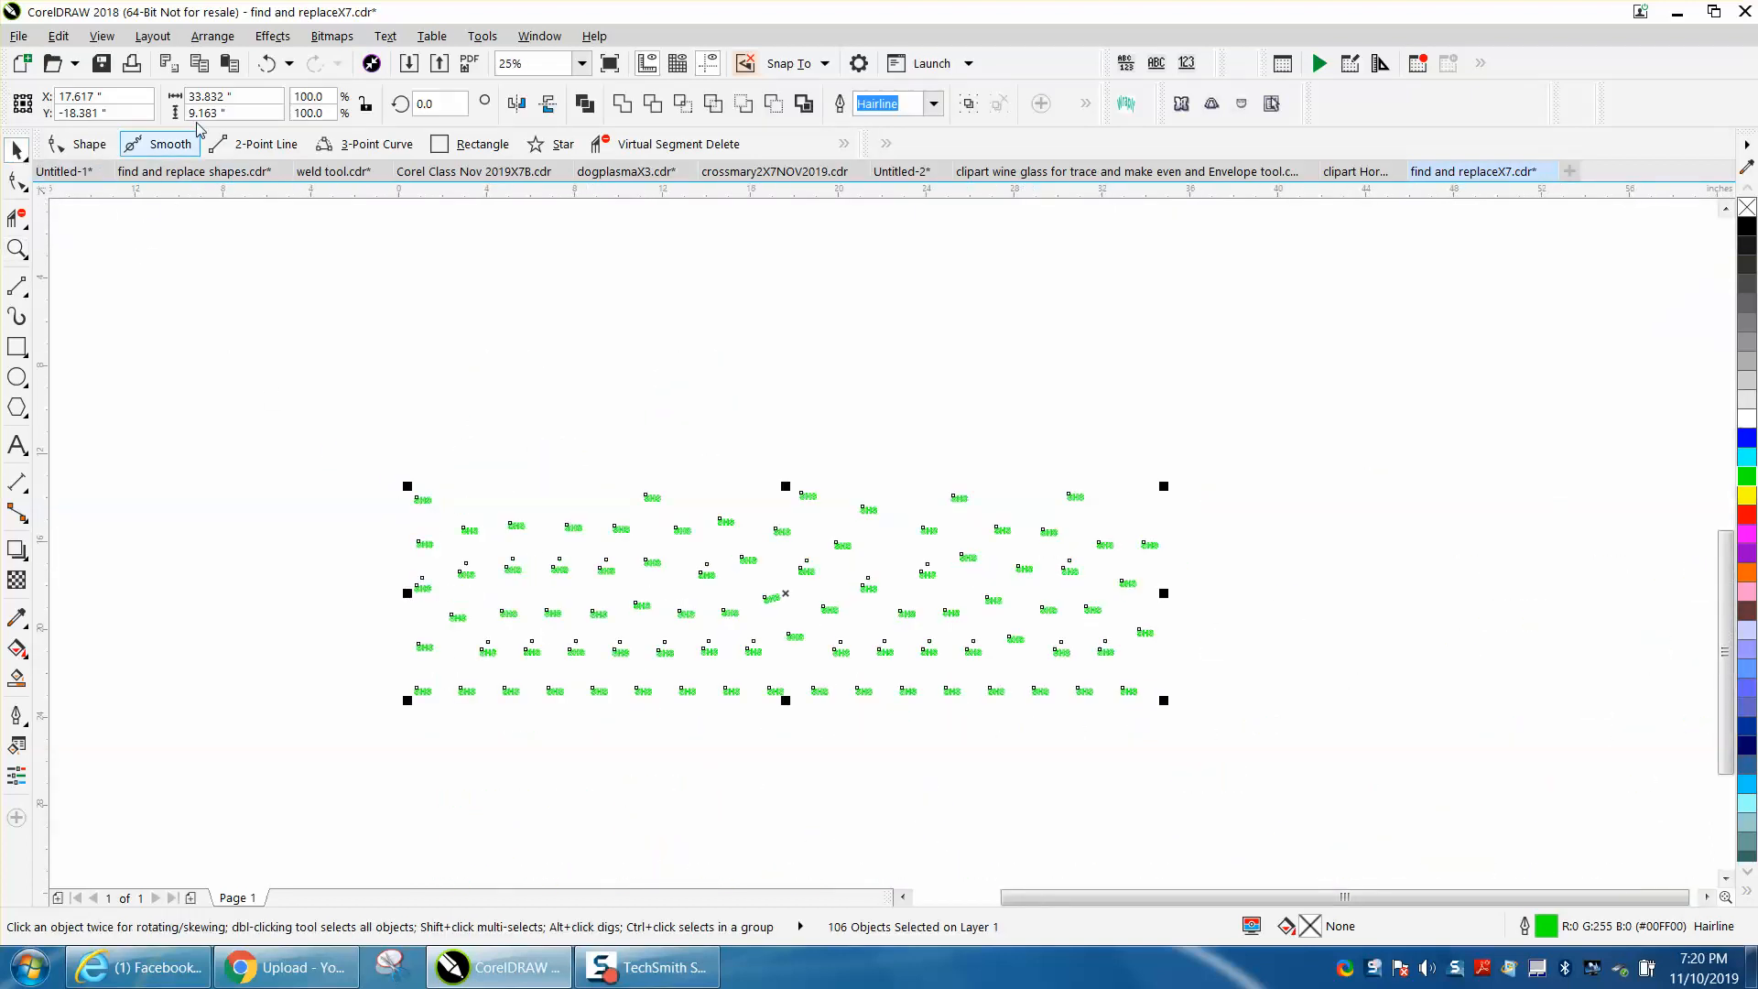
left_click(212, 36)
mouse_move(365, 457)
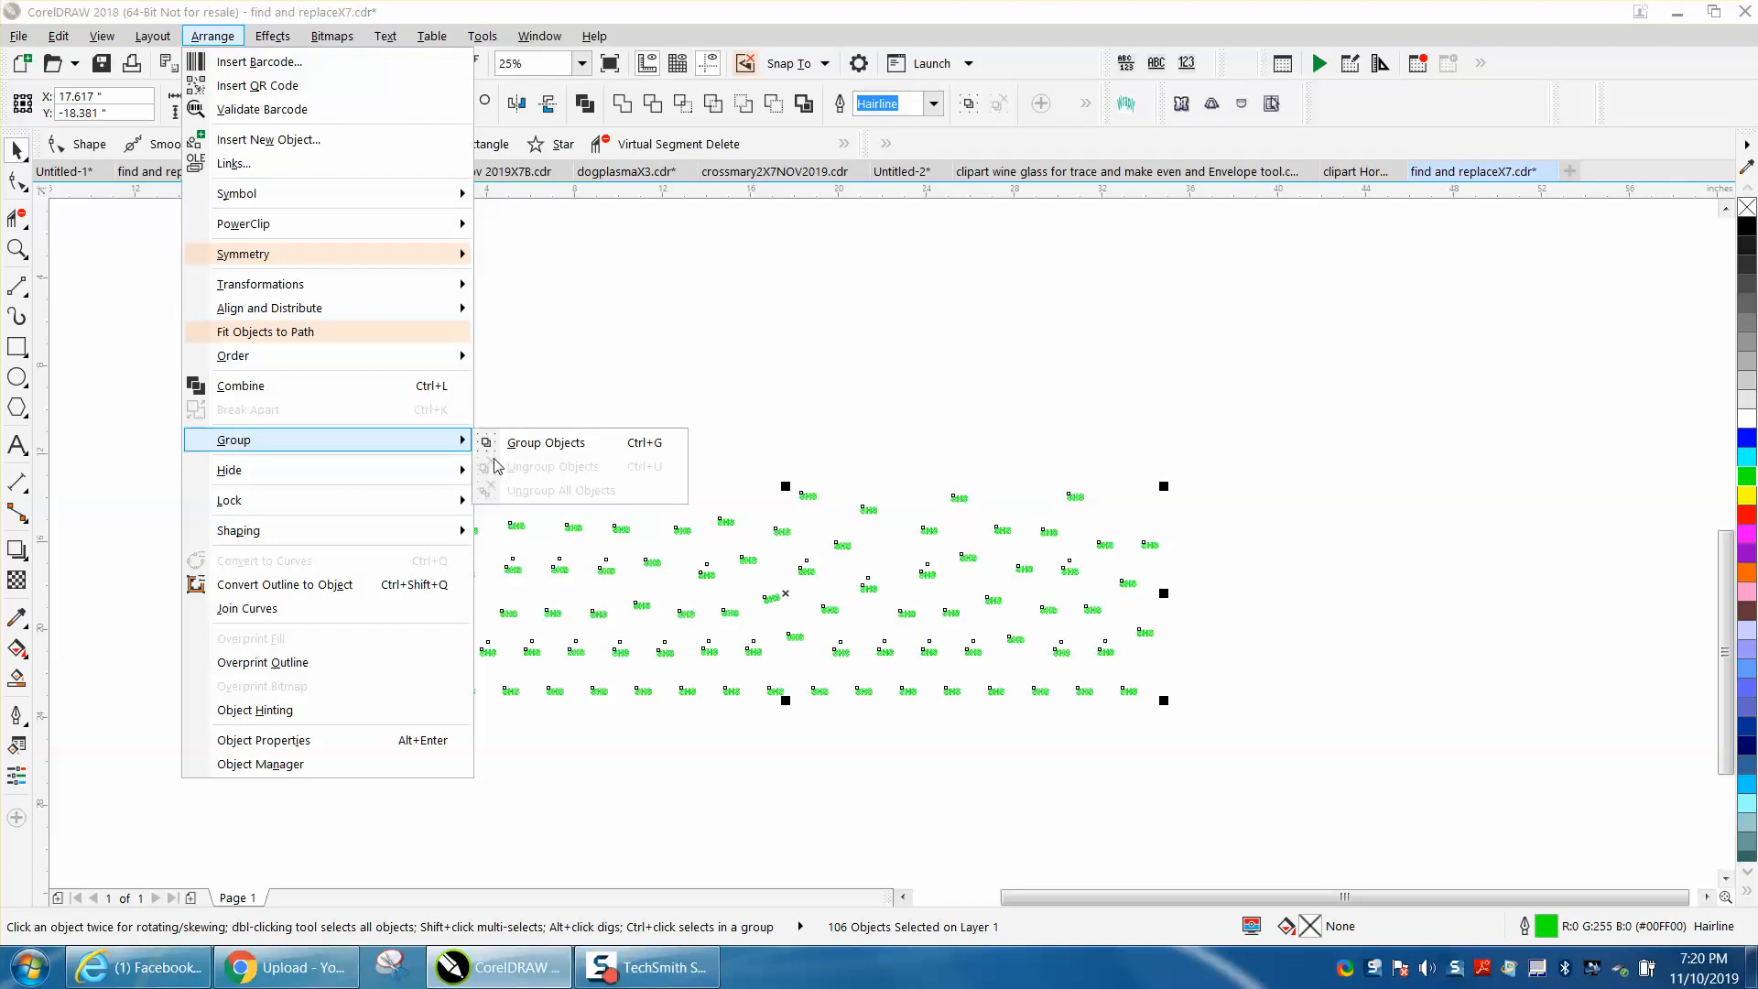
left_click(536, 442)
Step: Nudge the grouped green SHS lettering 24 inches up, back into the round tags on the page, and check its placement
scroll(590, 623, "down", 2)
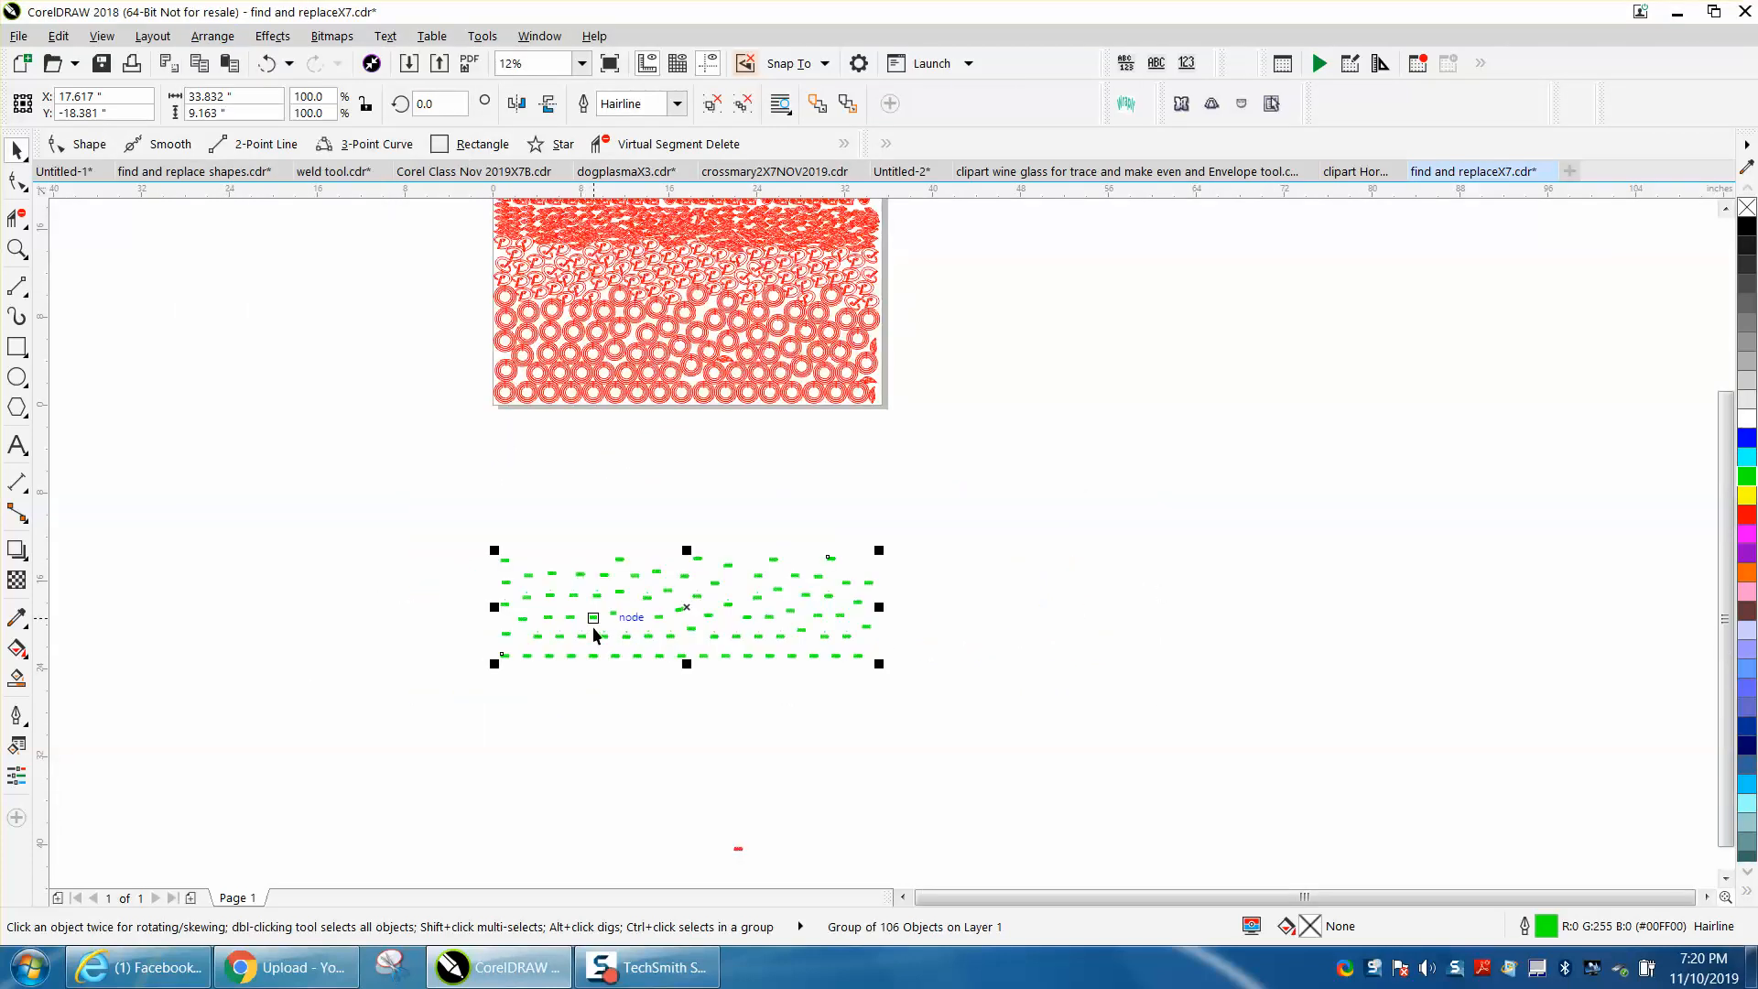
key("p")
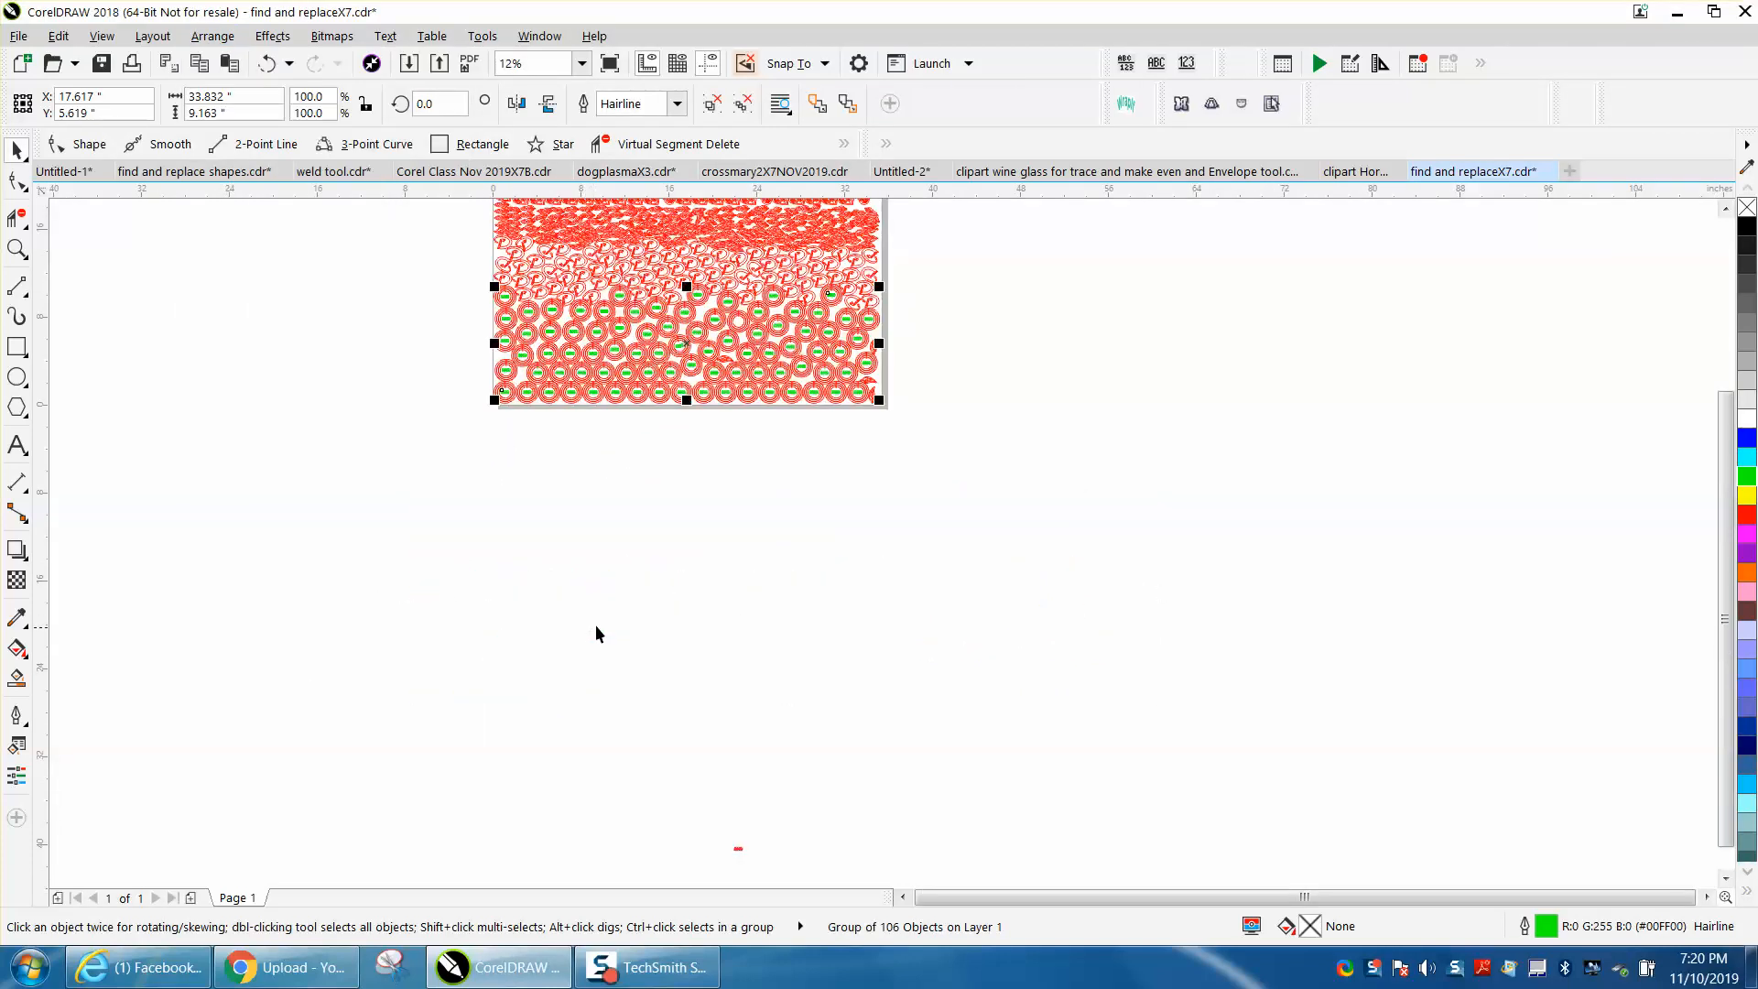
left_click(16, 249)
left_click_drag(498, 284, 902, 419)
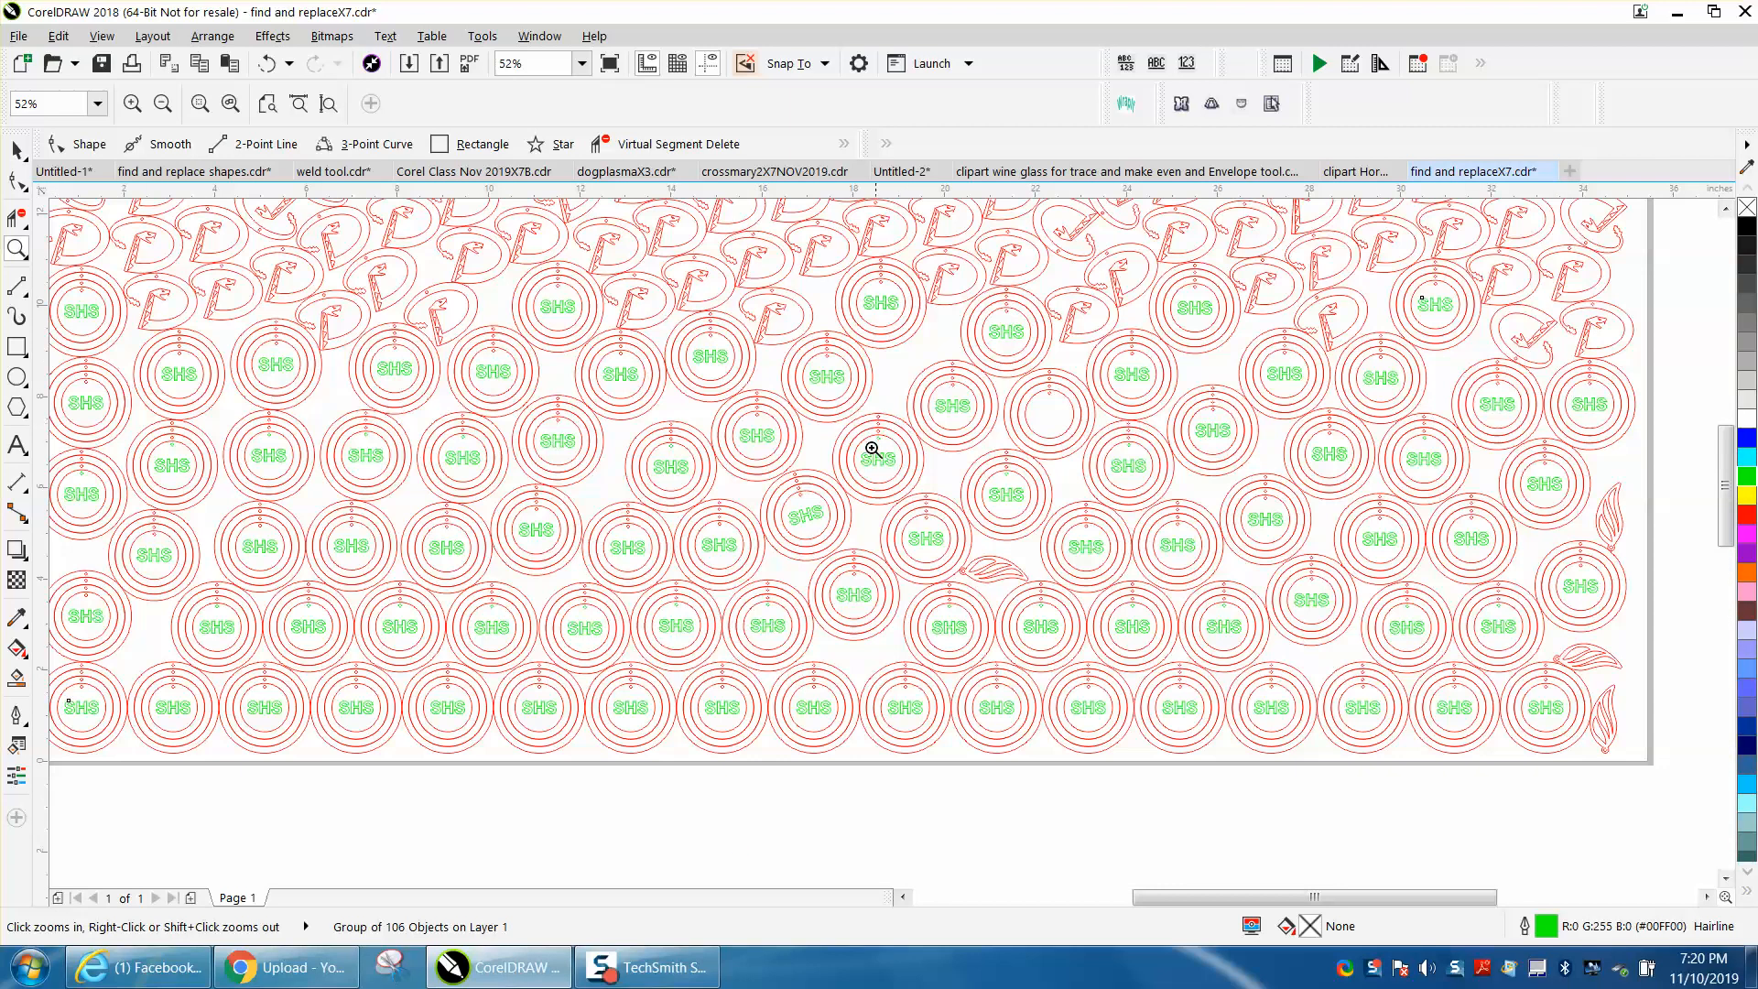
scroll(733, 478, "down", 6)
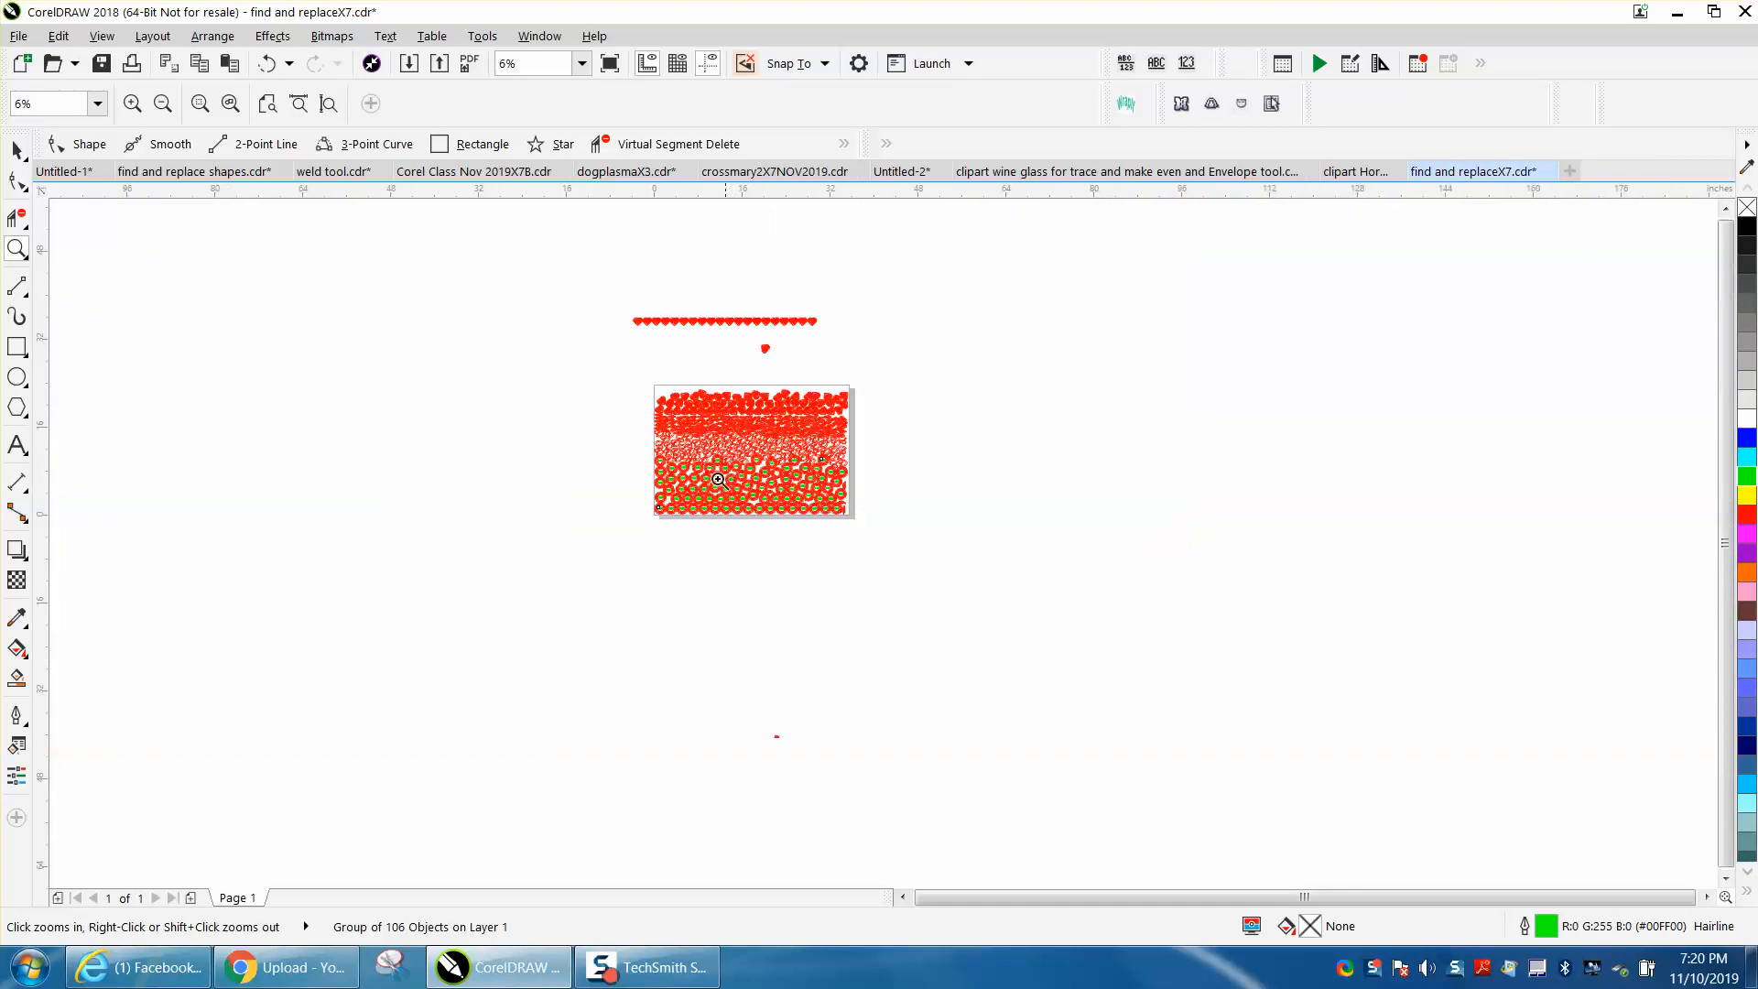
left_click_drag(647, 386, 920, 554)
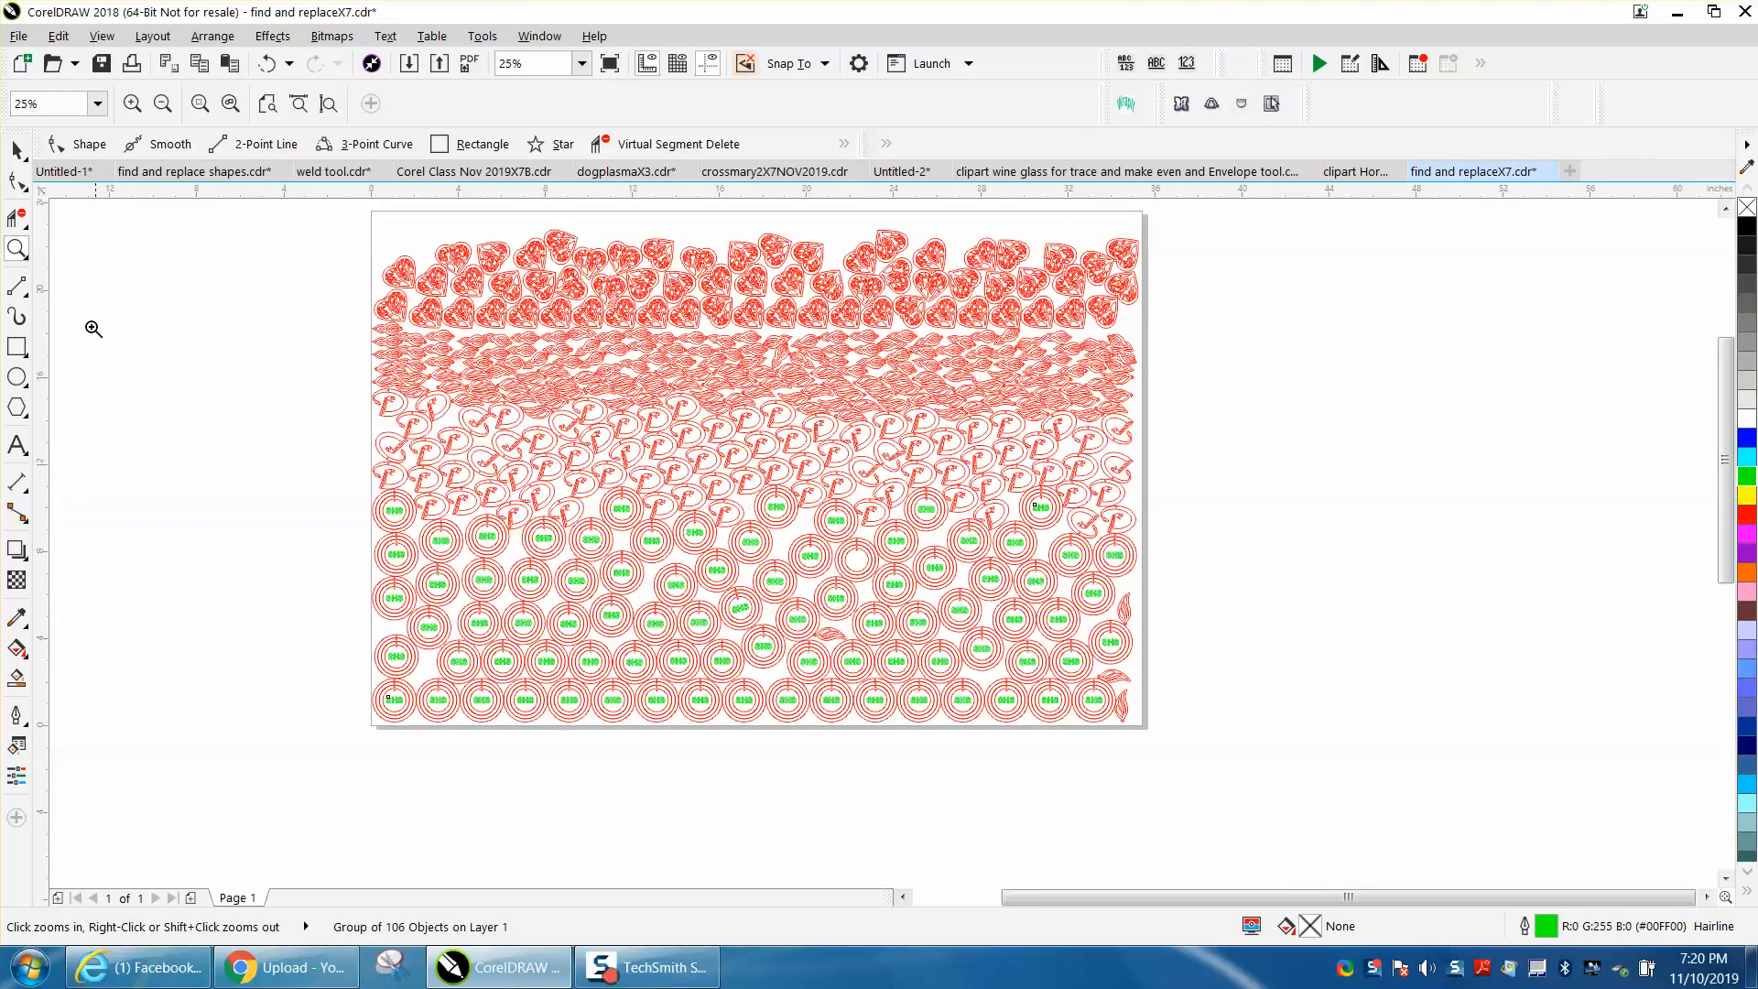
key("space")
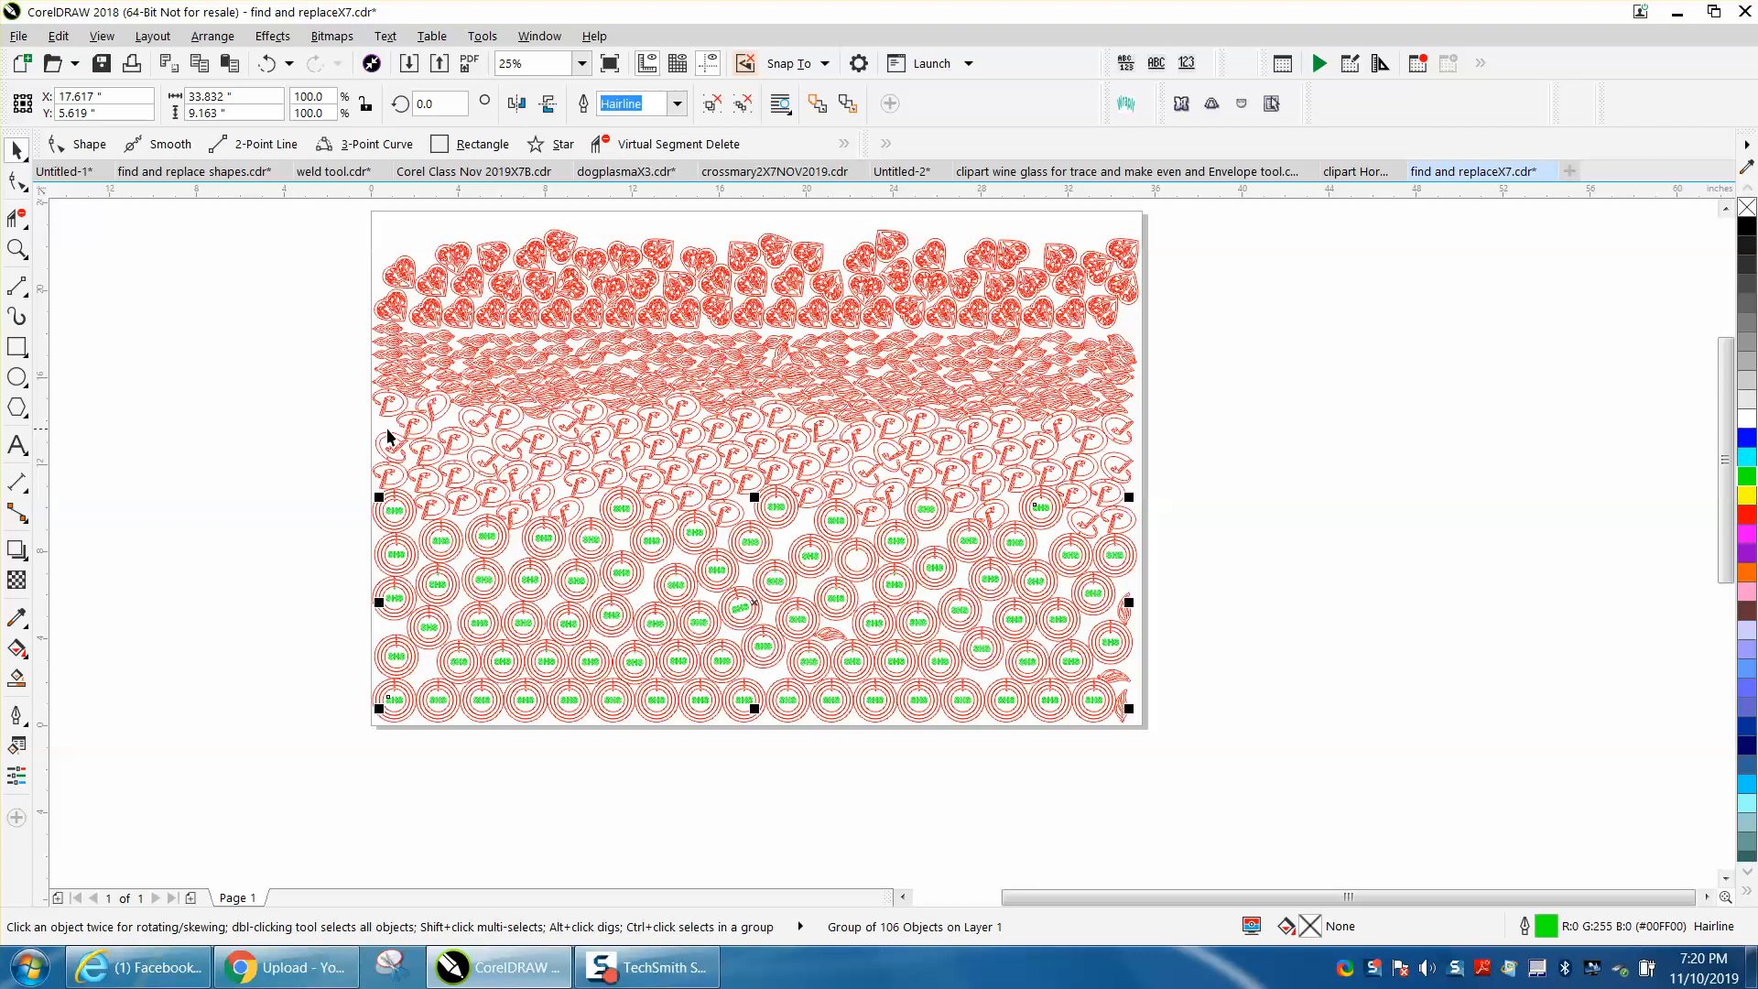